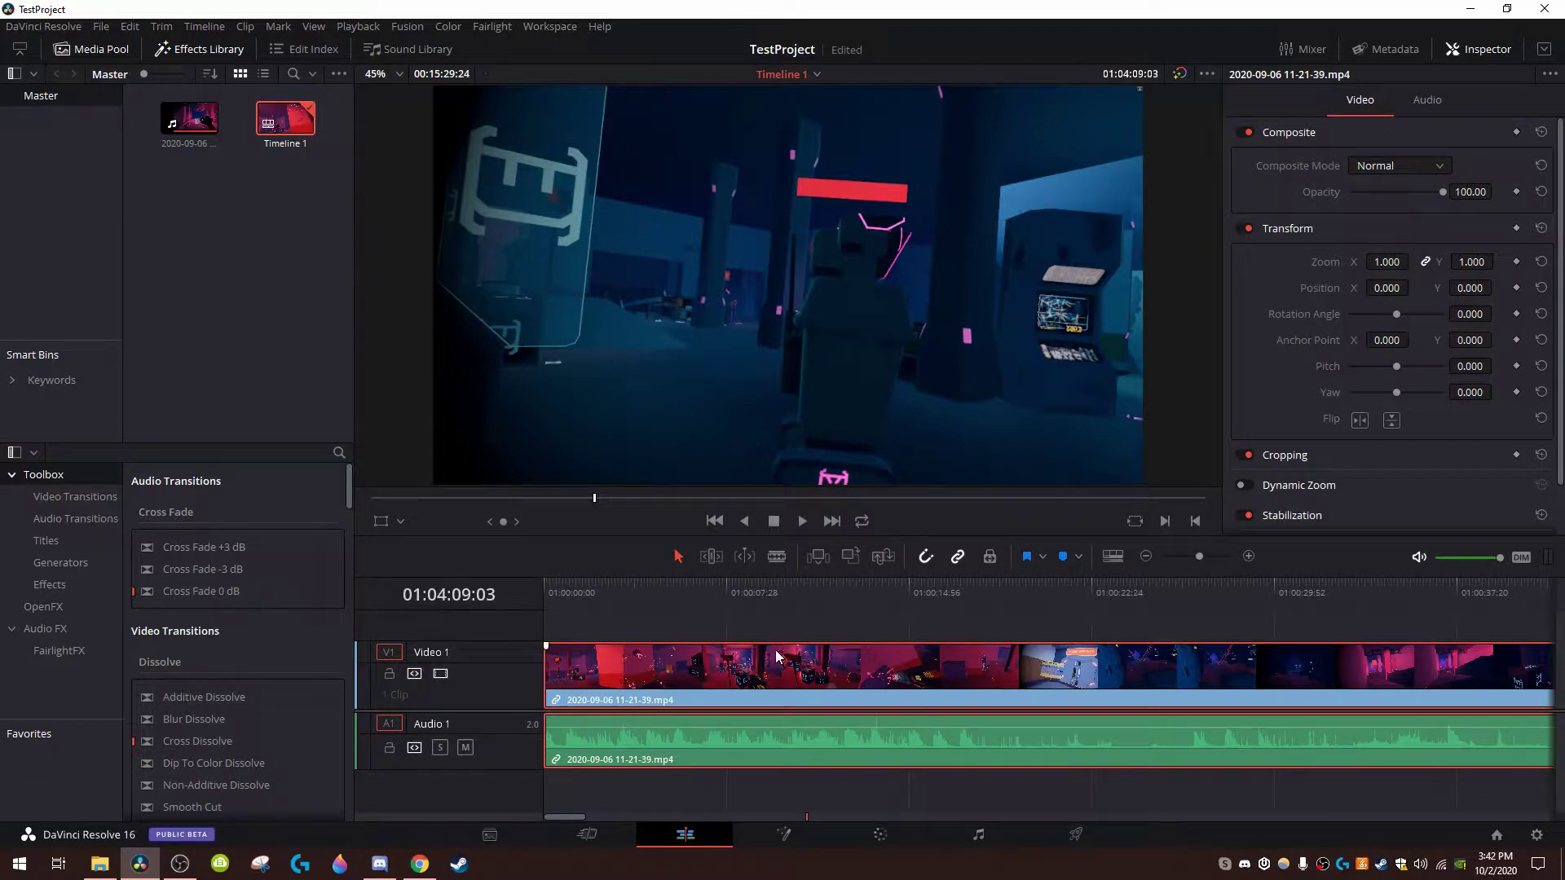
# Split the clip on the timeline at 01:00:02:10 and 01:00:09:02 with the Blade tool
pyautogui.moveTo(714, 684); pyautogui.dragTo(681, 635)
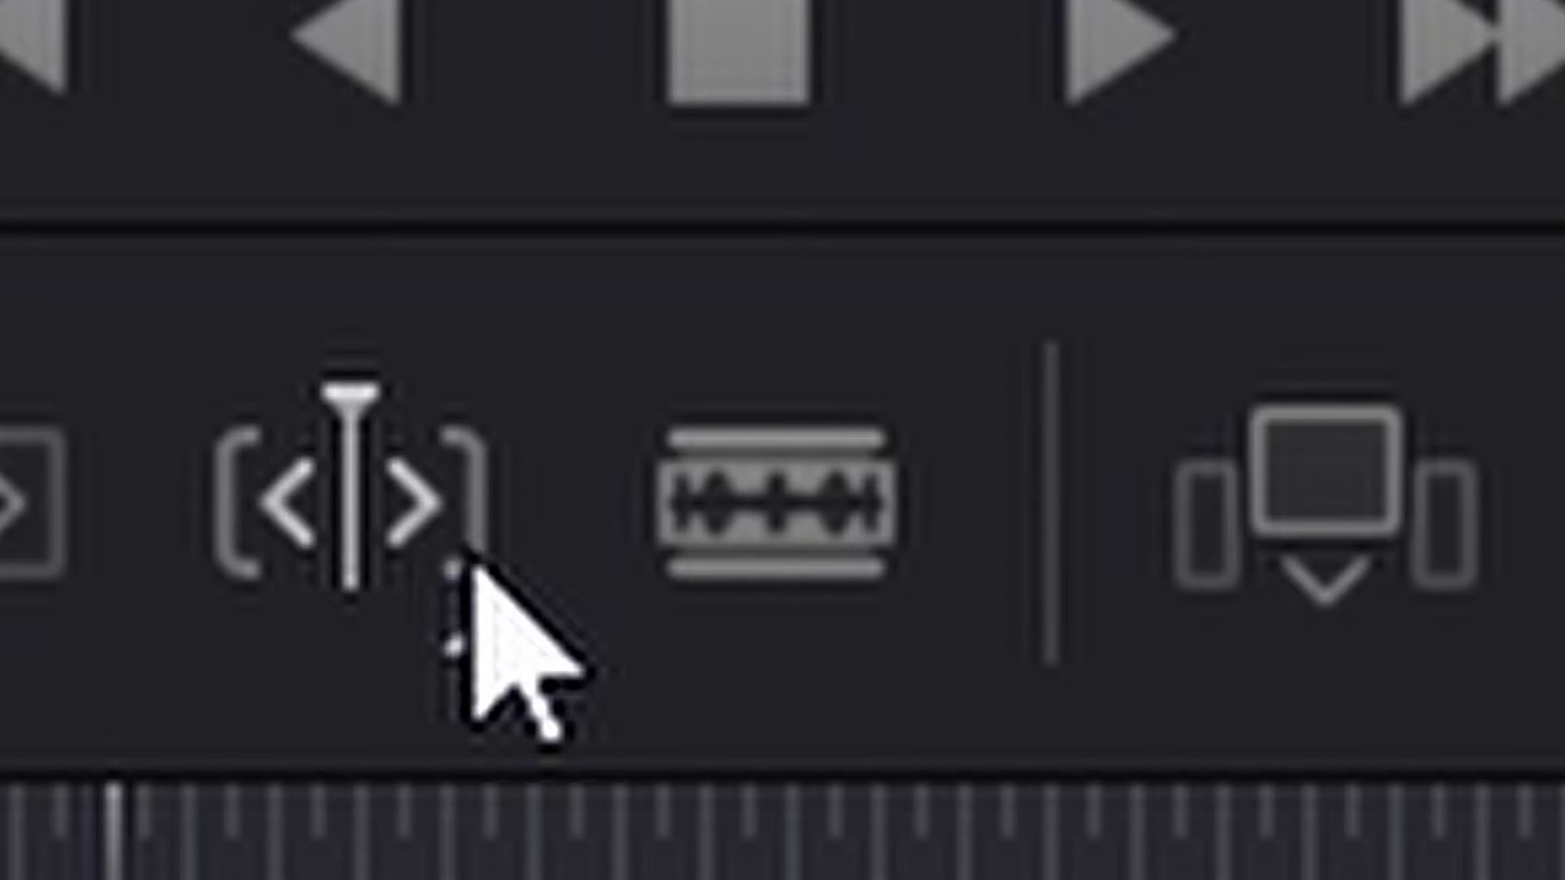
pyautogui.click(807, 531)
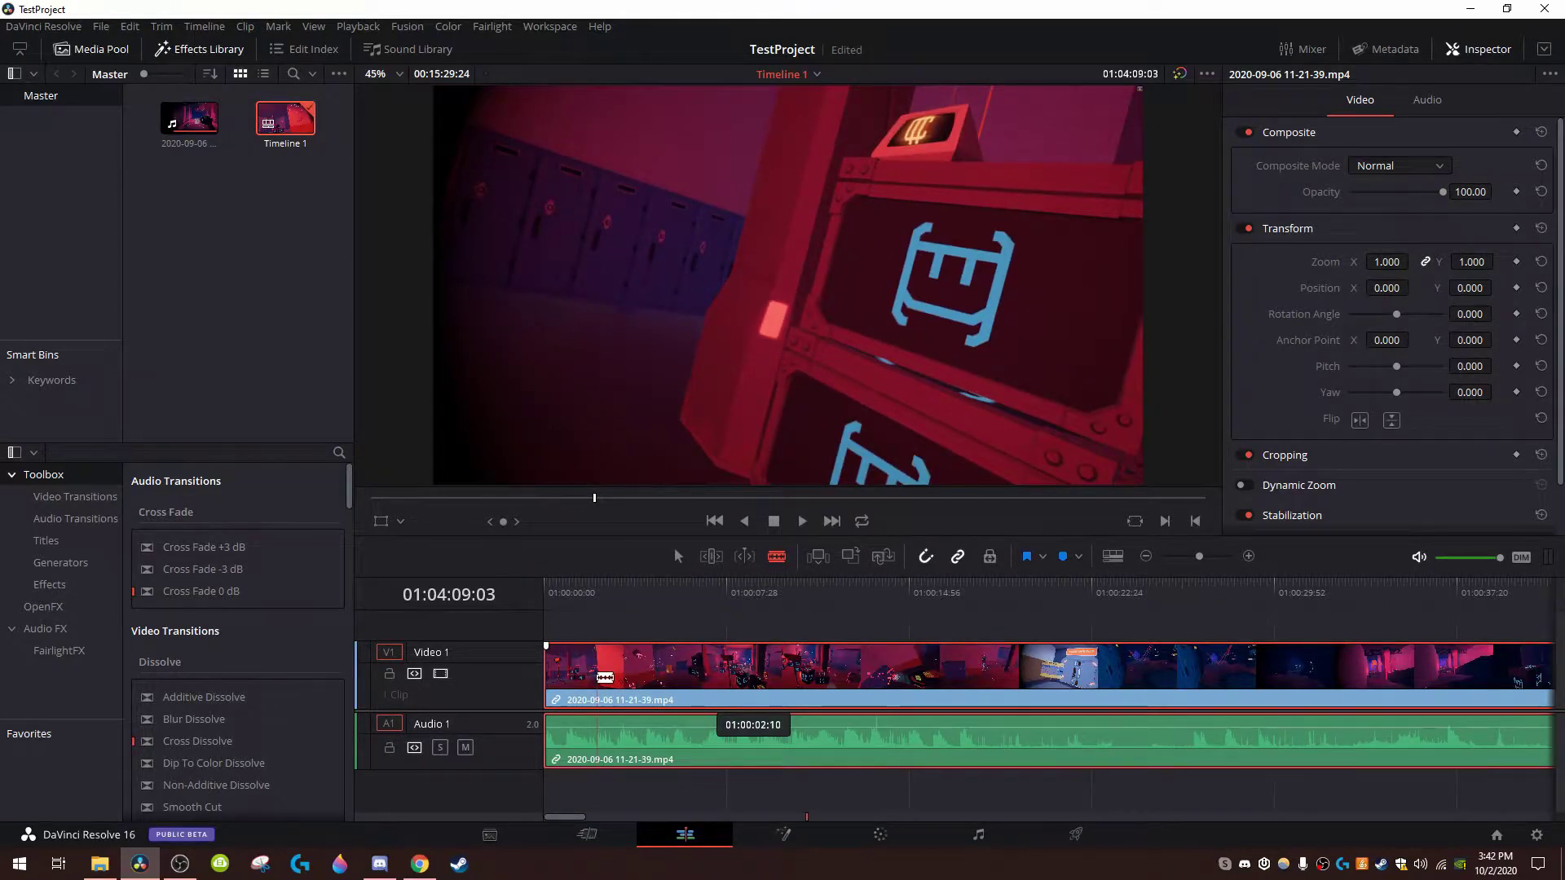
pyautogui.click(598, 678)
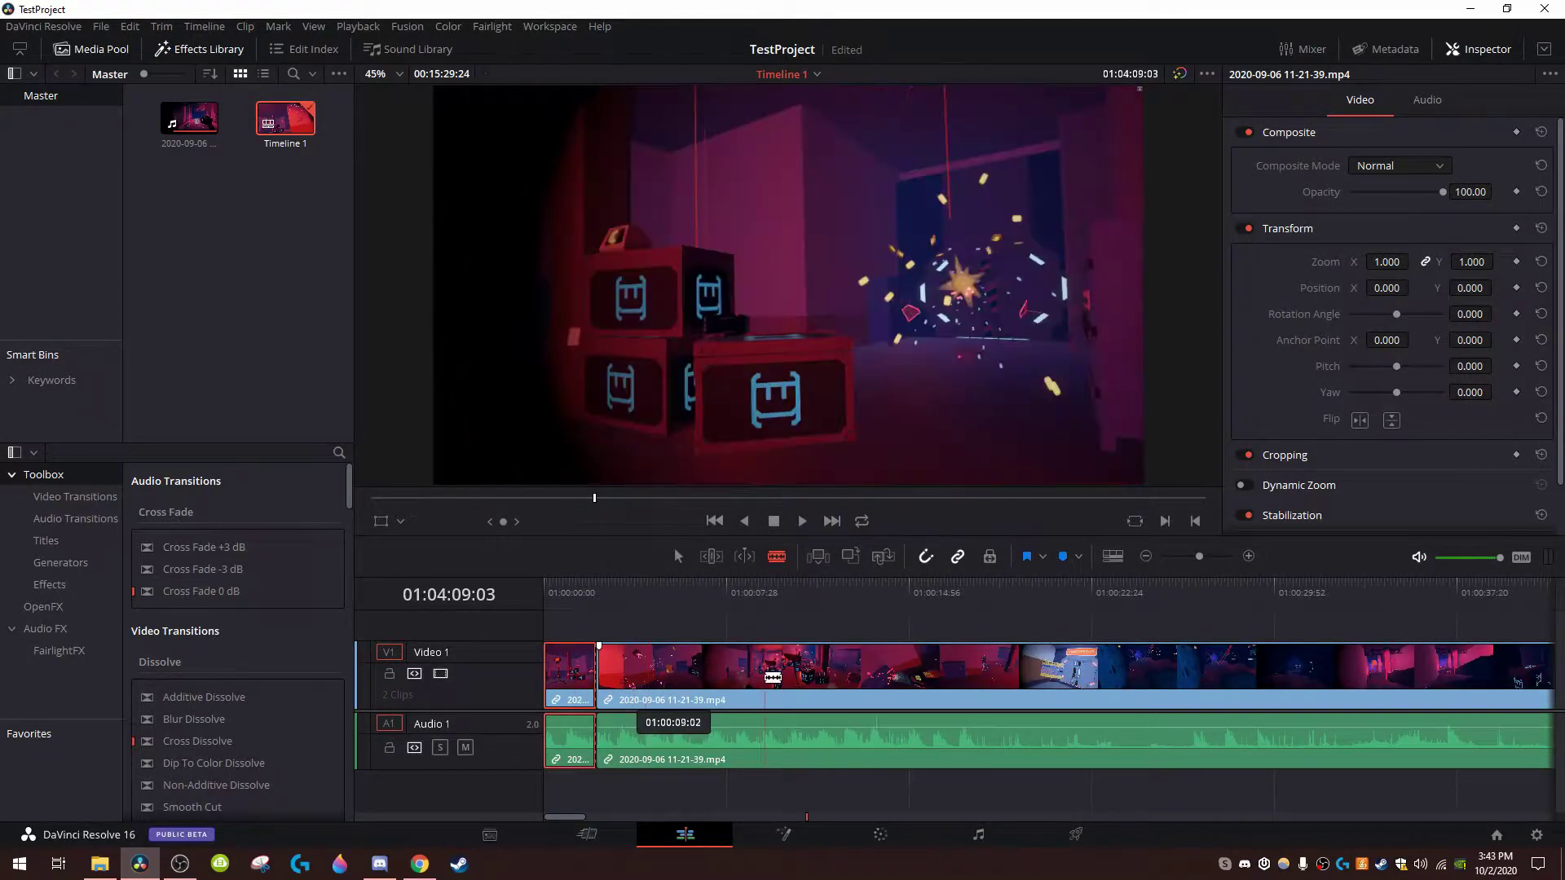
pyautogui.click(765, 677)
pyautogui.press('a')
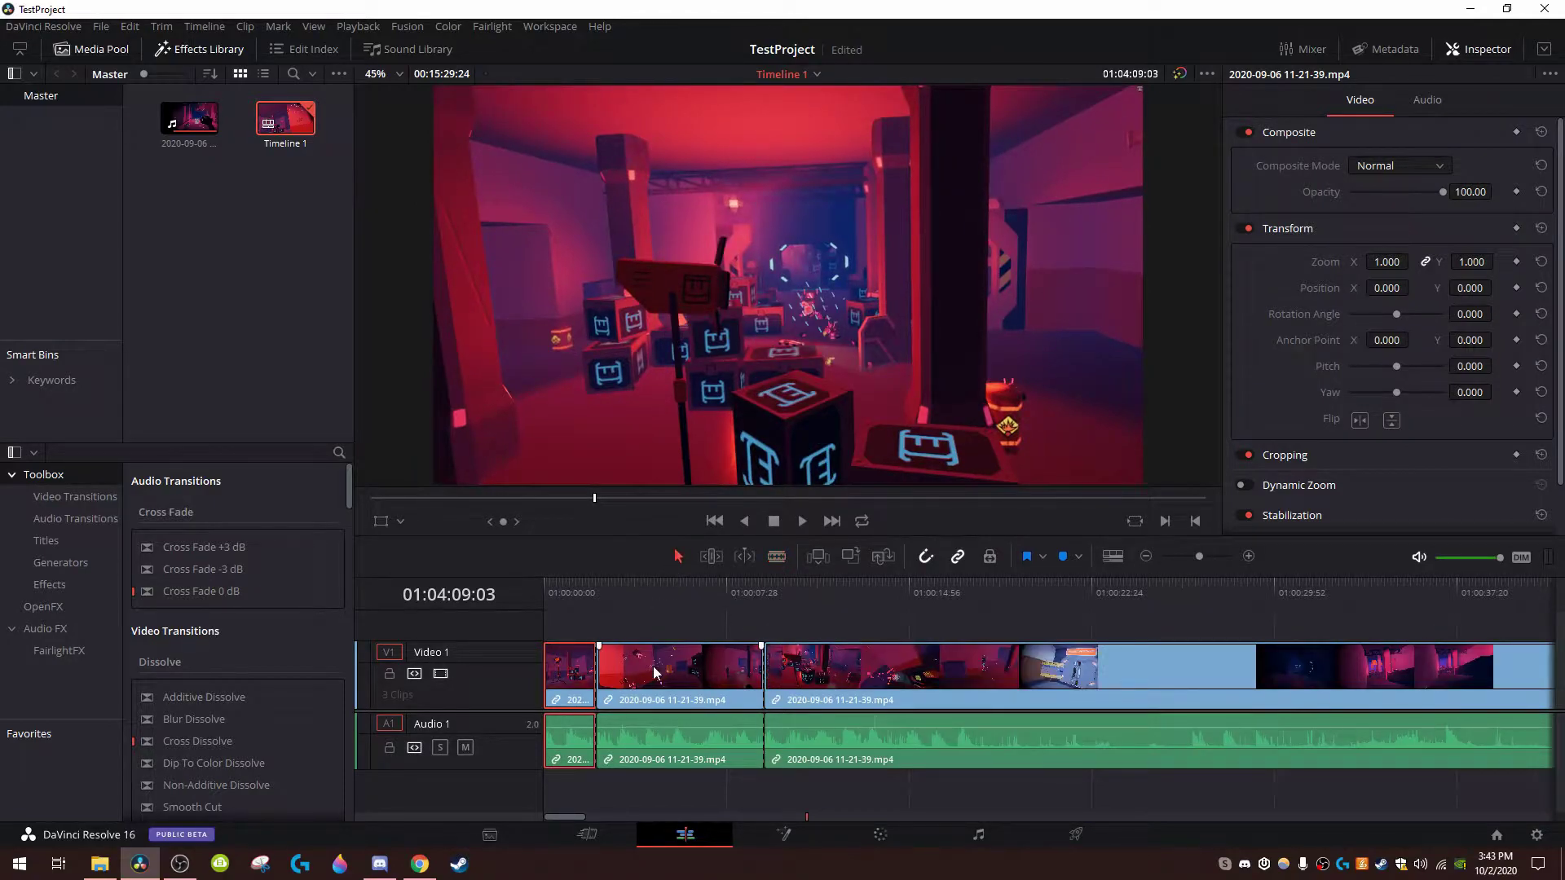
# Select the middle segment and place the playhead at its start, 01:00:02:10
pyautogui.click(655, 678)
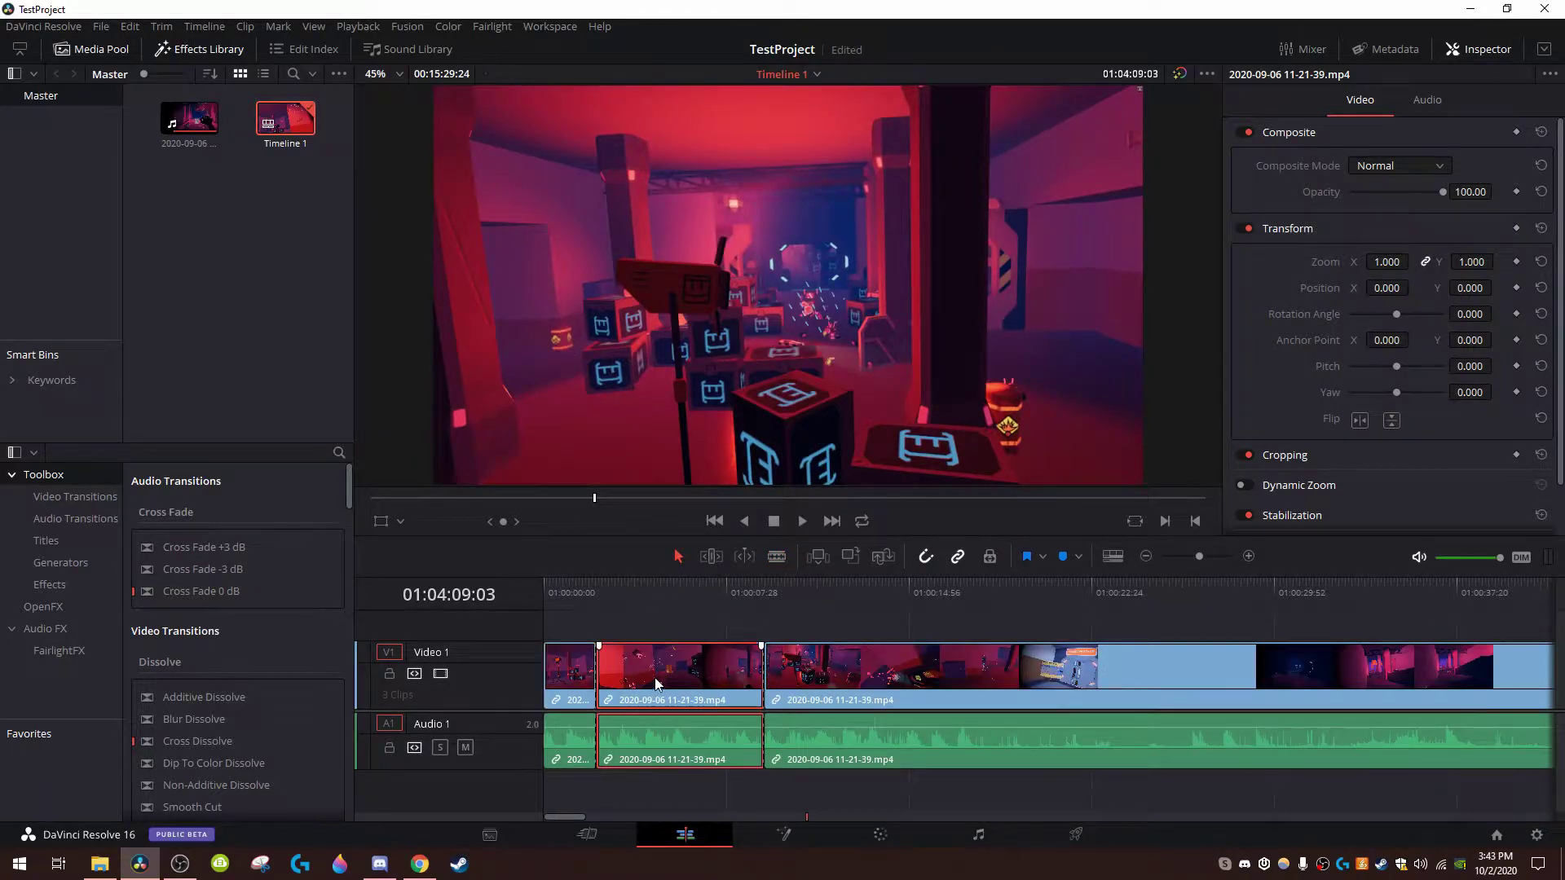
pyautogui.click(800, 522)
pyautogui.click(774, 522)
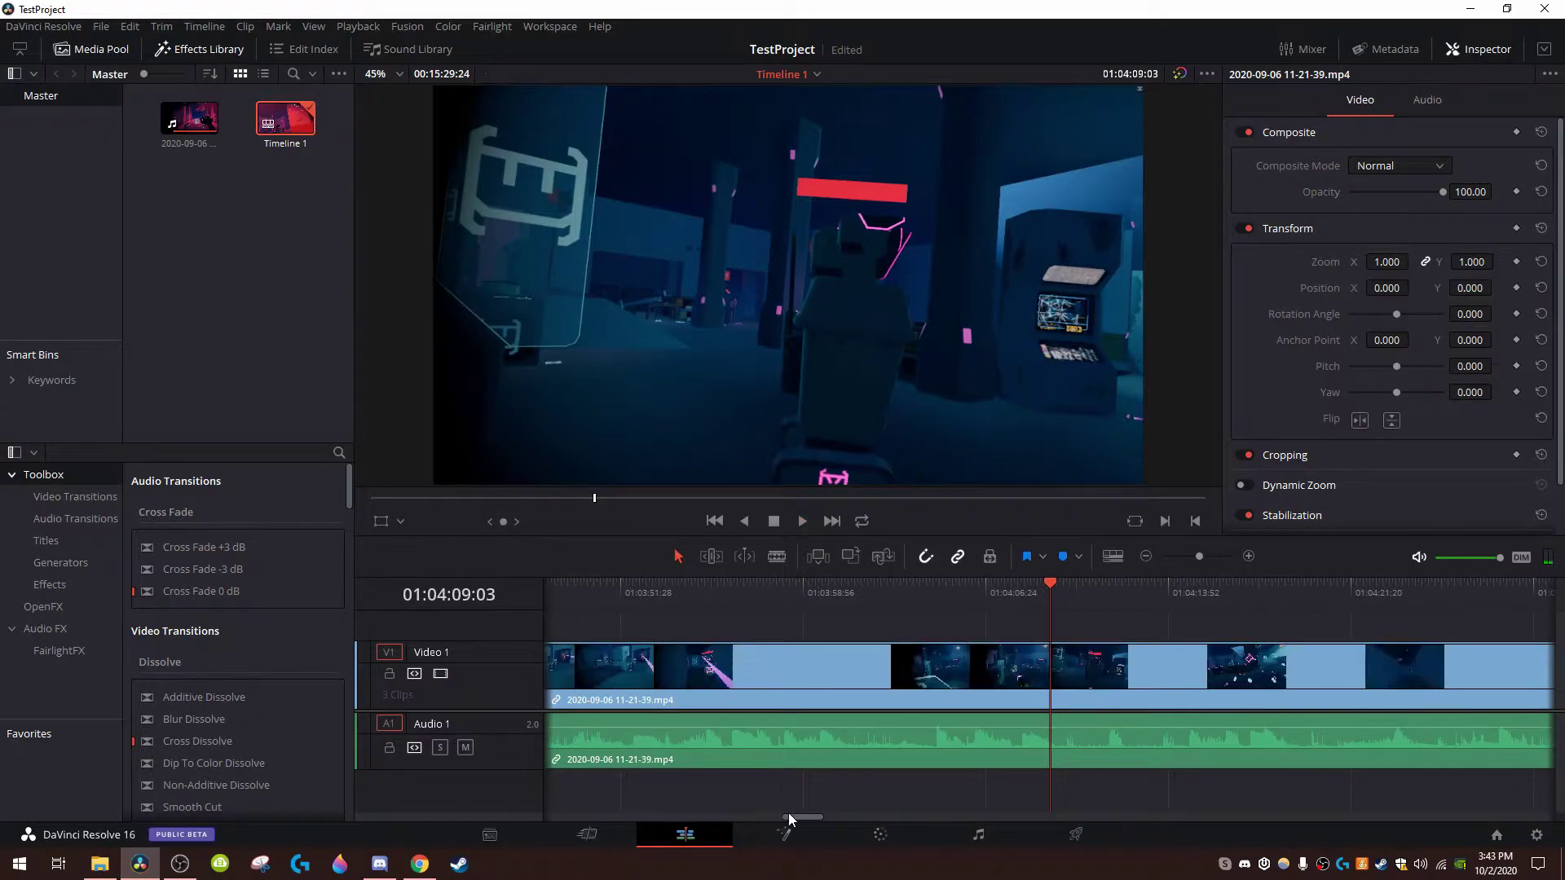
pyautogui.moveTo(790, 817); pyautogui.dragTo(424, 831)
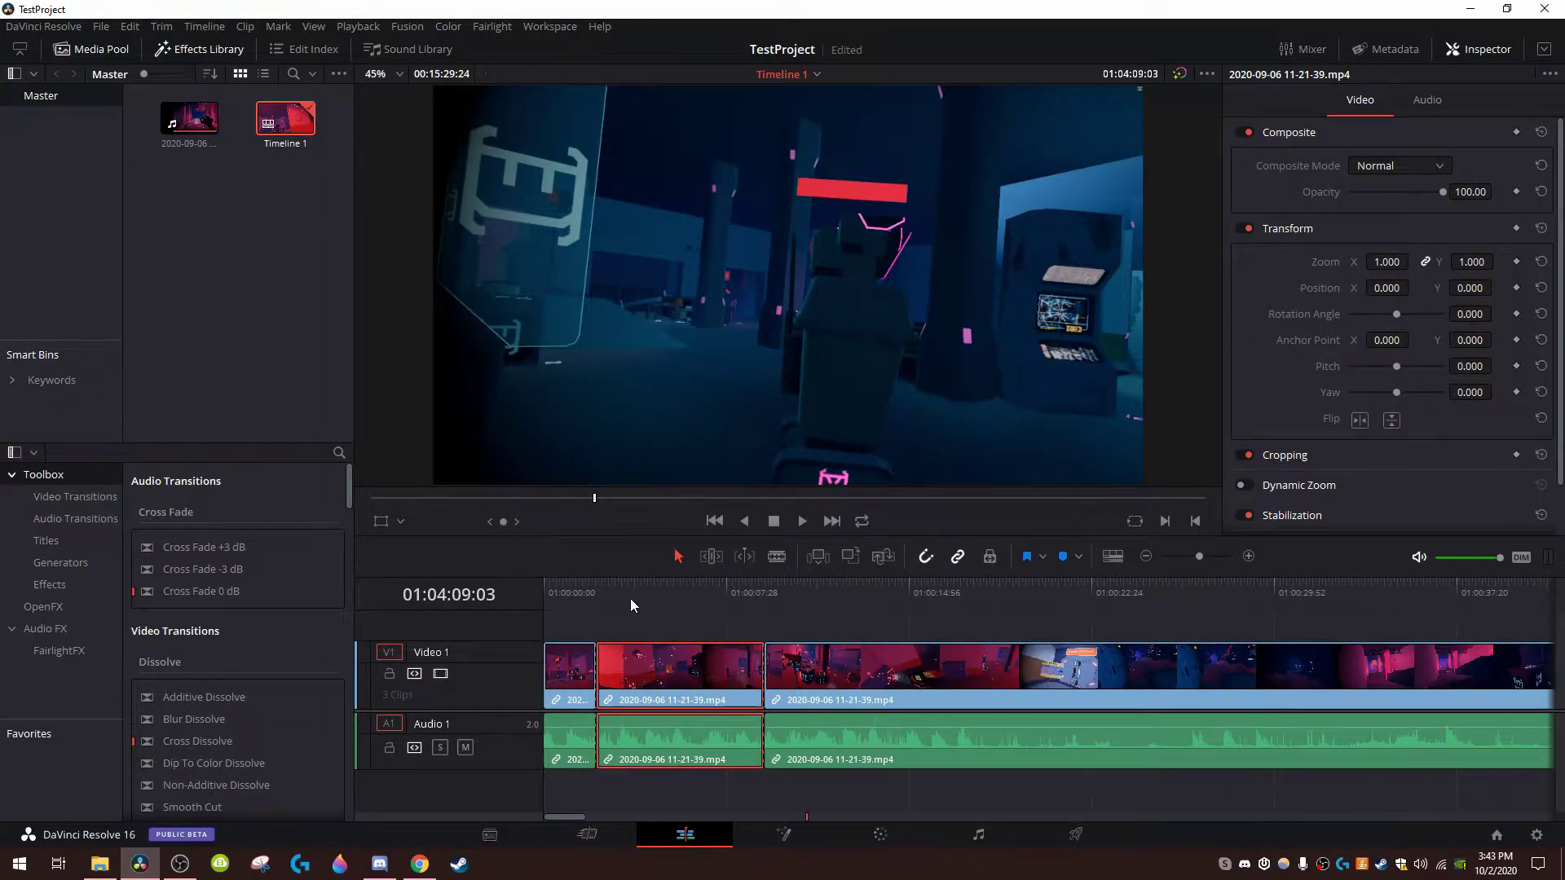
pyautogui.click(600, 603)
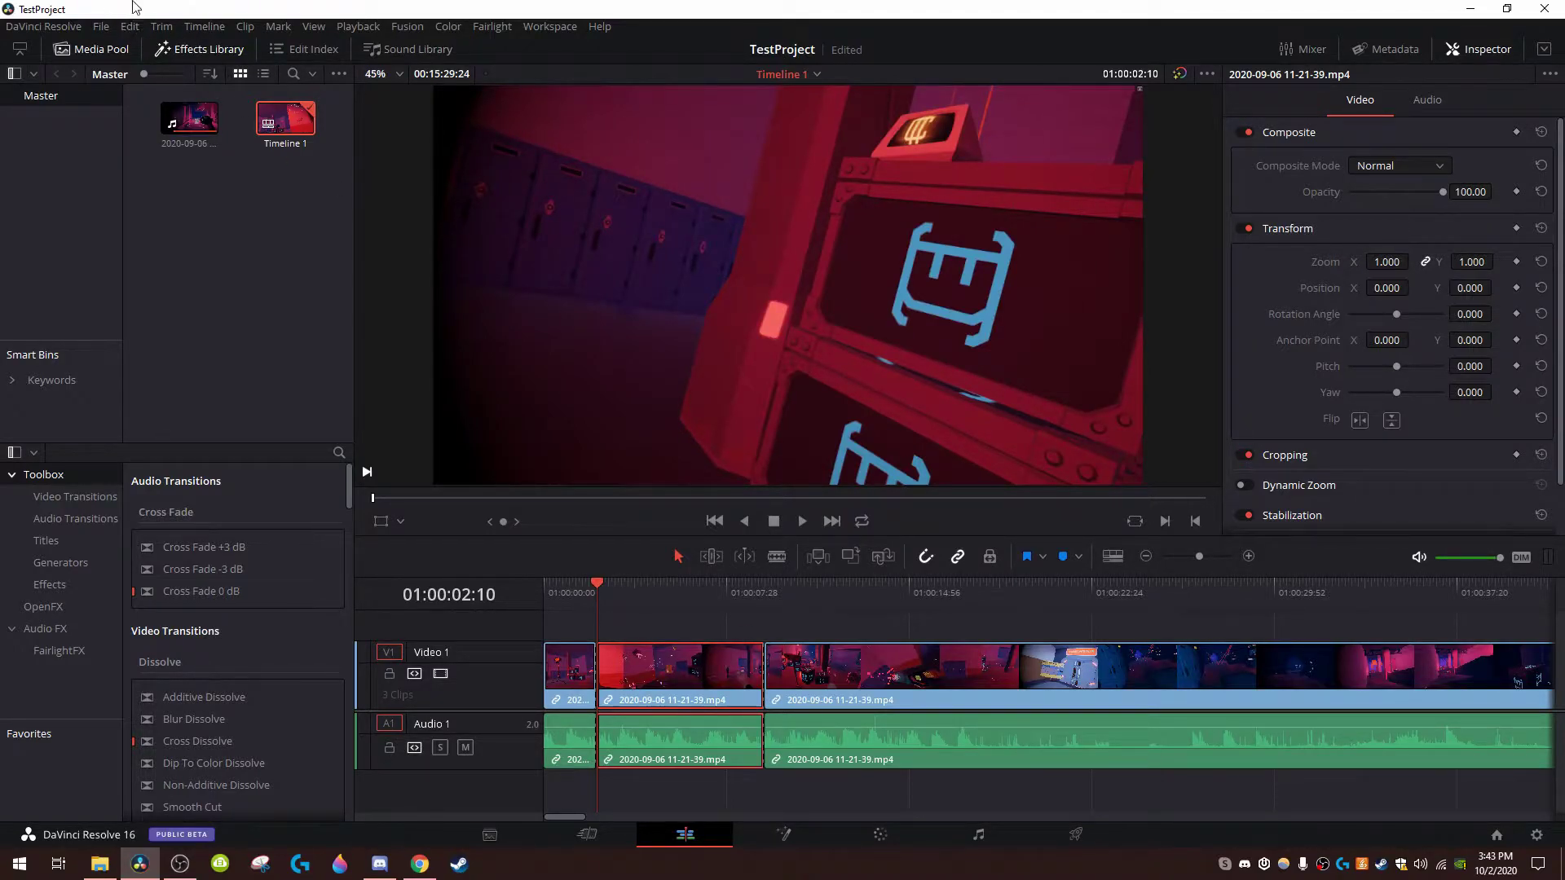
# Undo both cuts so the video and audio form one continuous clip again
pyautogui.click(129, 26)
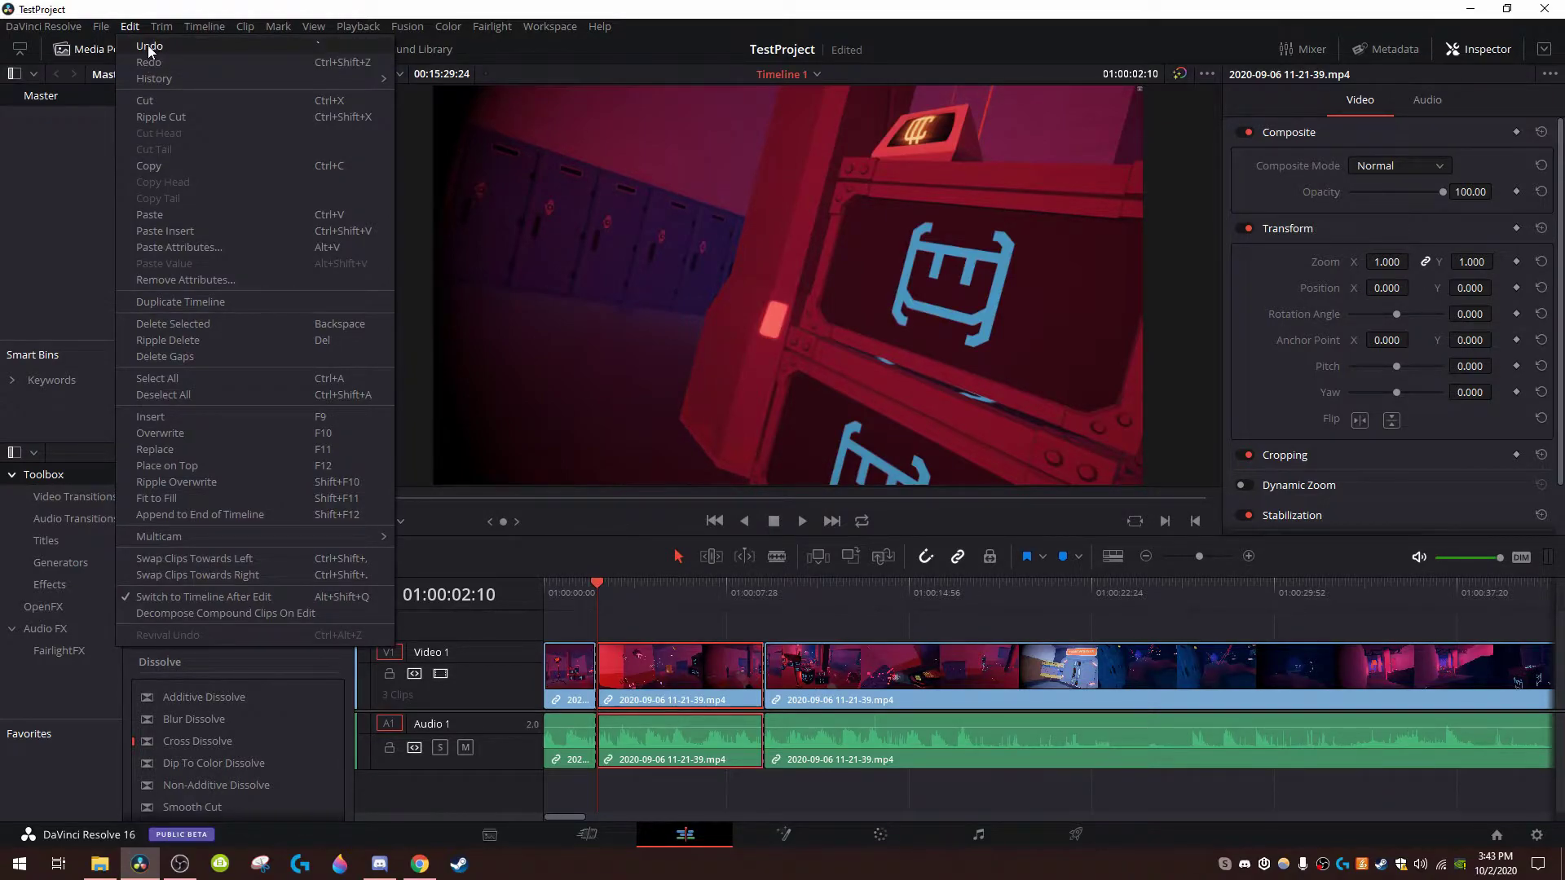
pyautogui.click(149, 47)
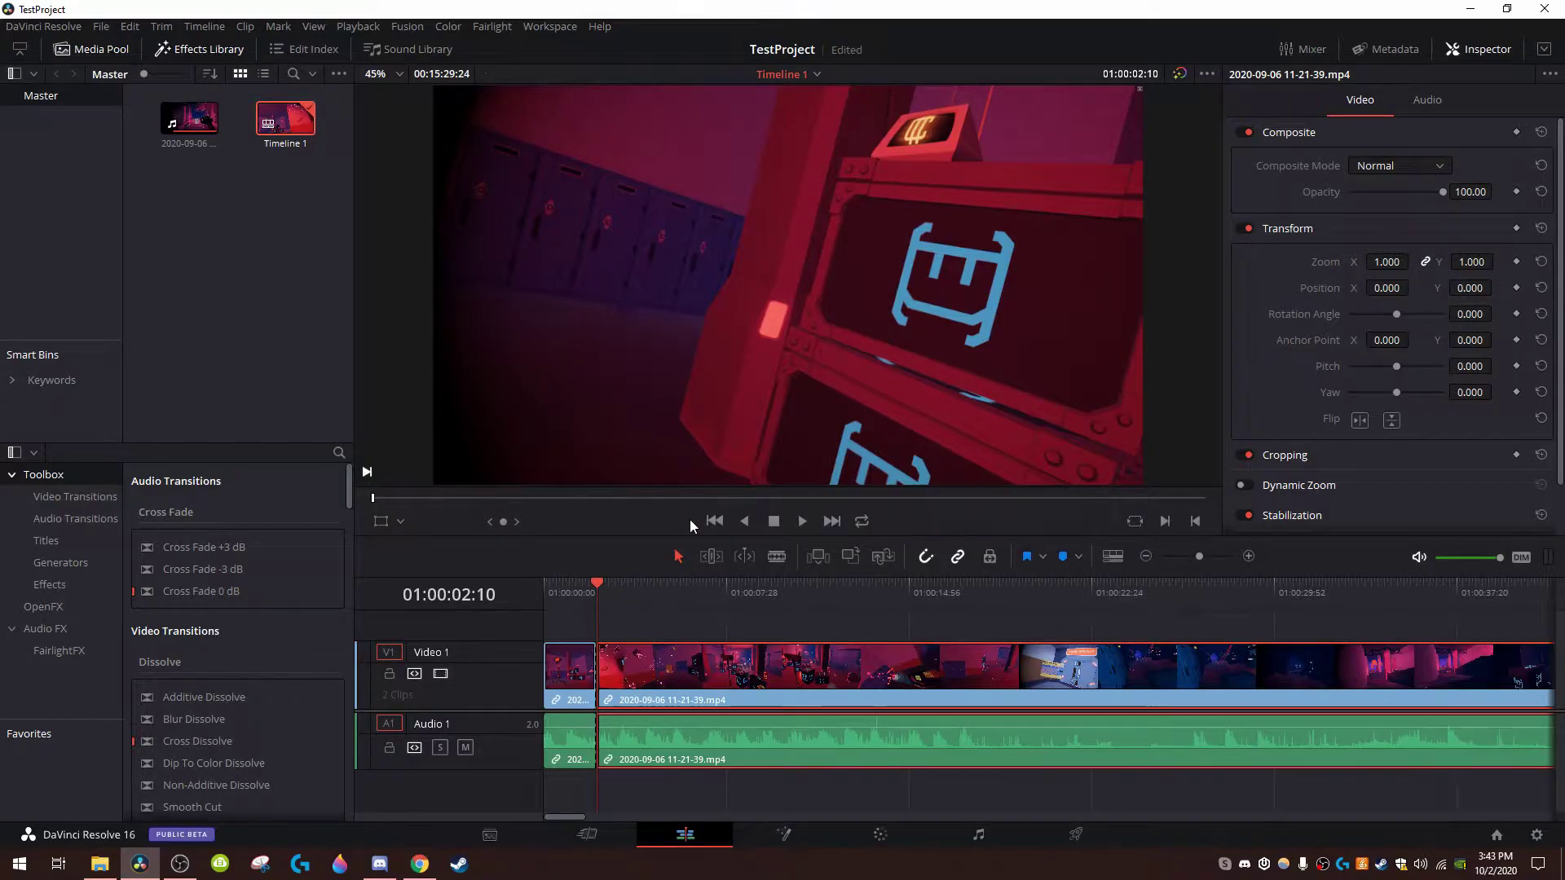
pyautogui.hotkey('ctrl', 'z')
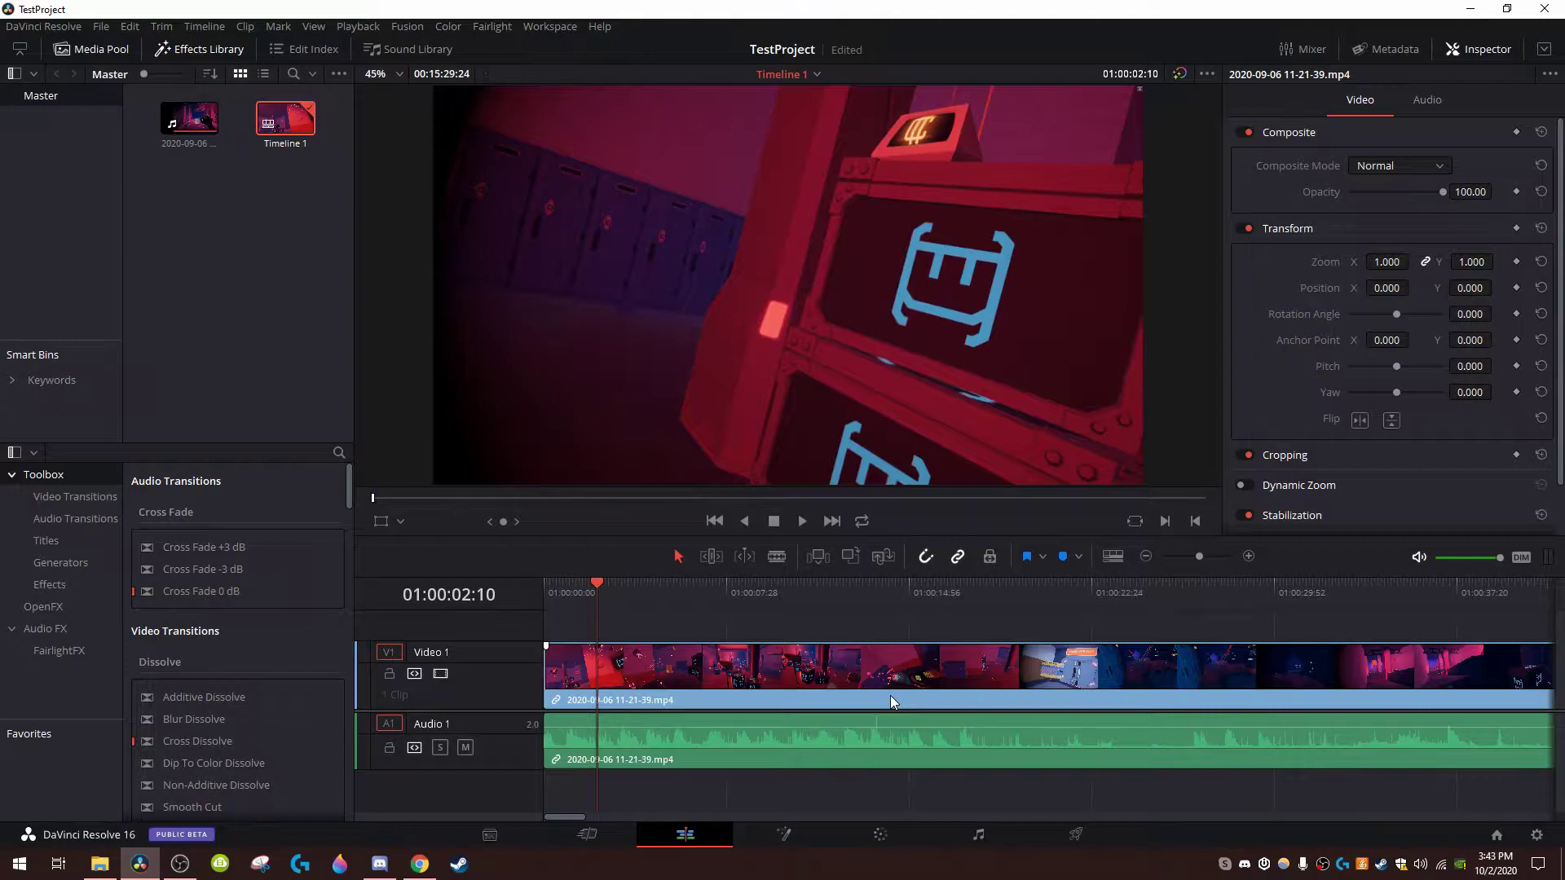
# Return the playhead to the timeline start, turn off snapping, and split the clip at about 01:00:09:34
pyautogui.moveTo(588, 592); pyautogui.dragTo(543, 597)
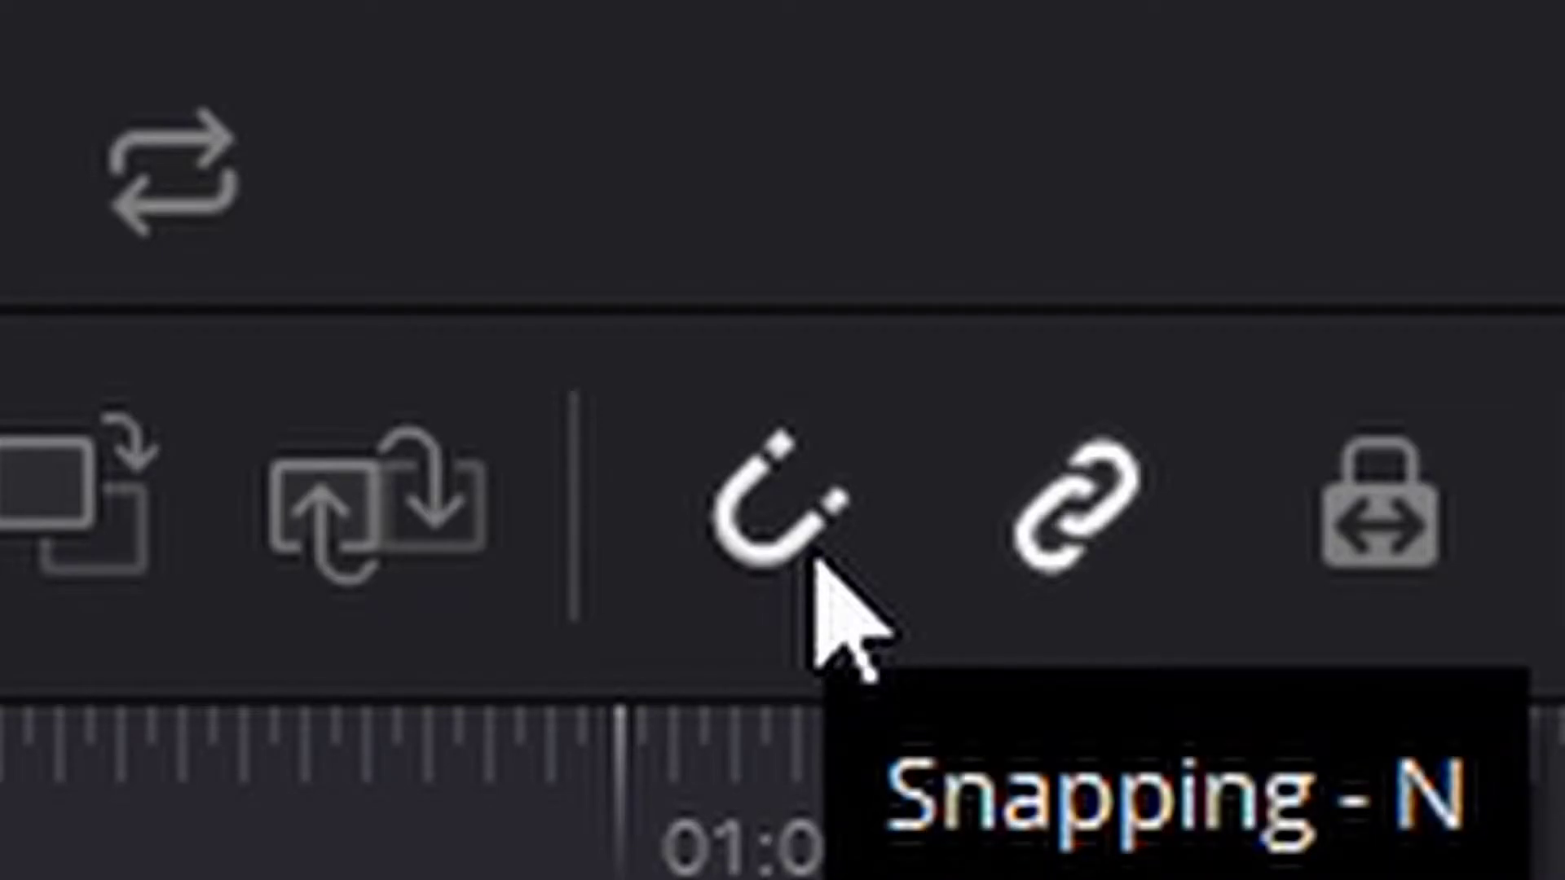
pyautogui.click(815, 562)
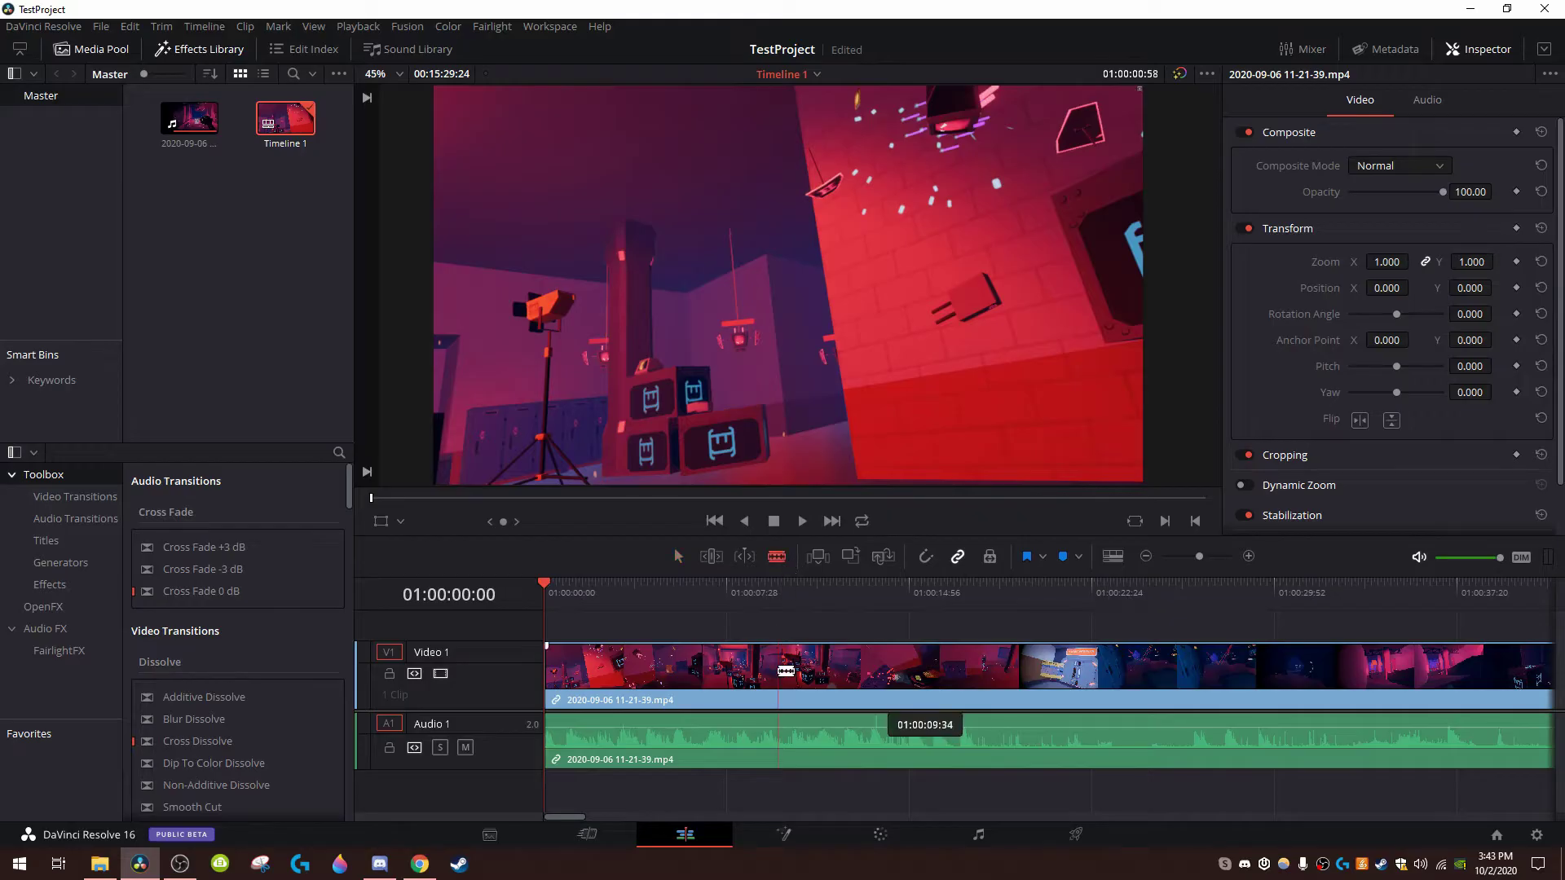
pyautogui.click(778, 670)
# Move the second clip away from the first to open a gap, and snap it back against the first clip
pyautogui.click(677, 556)
pyautogui.moveTo(804, 667); pyautogui.dragTo(904, 676)
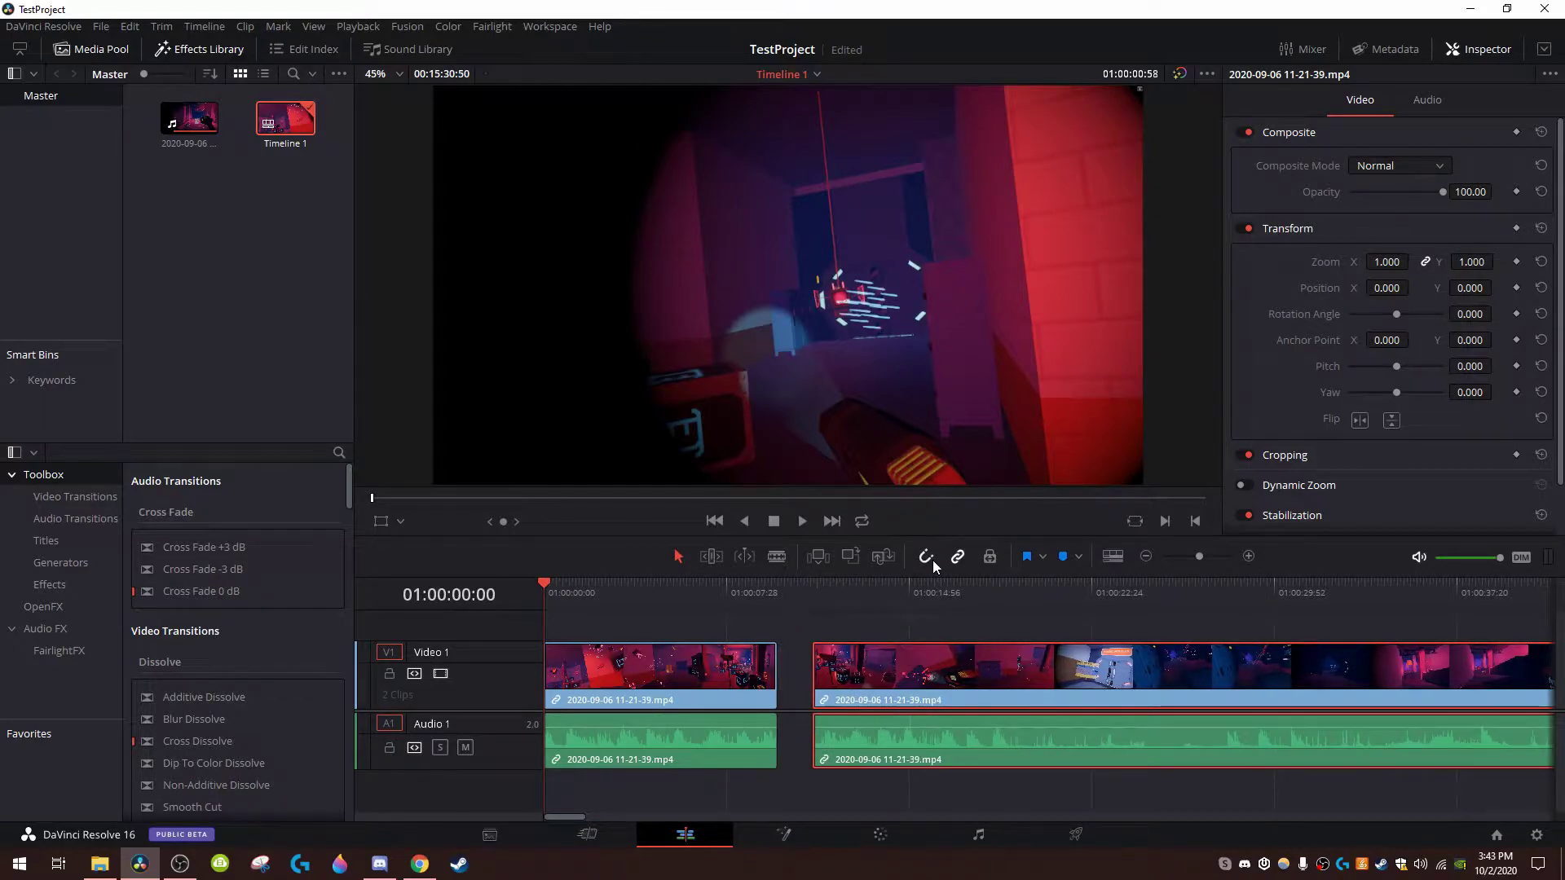
pyautogui.moveTo(965, 664); pyautogui.dragTo(931, 662)
# Scrub the playhead over the second clip and snap it to the cut at 01:00:09:34
pyautogui.click(951, 600)
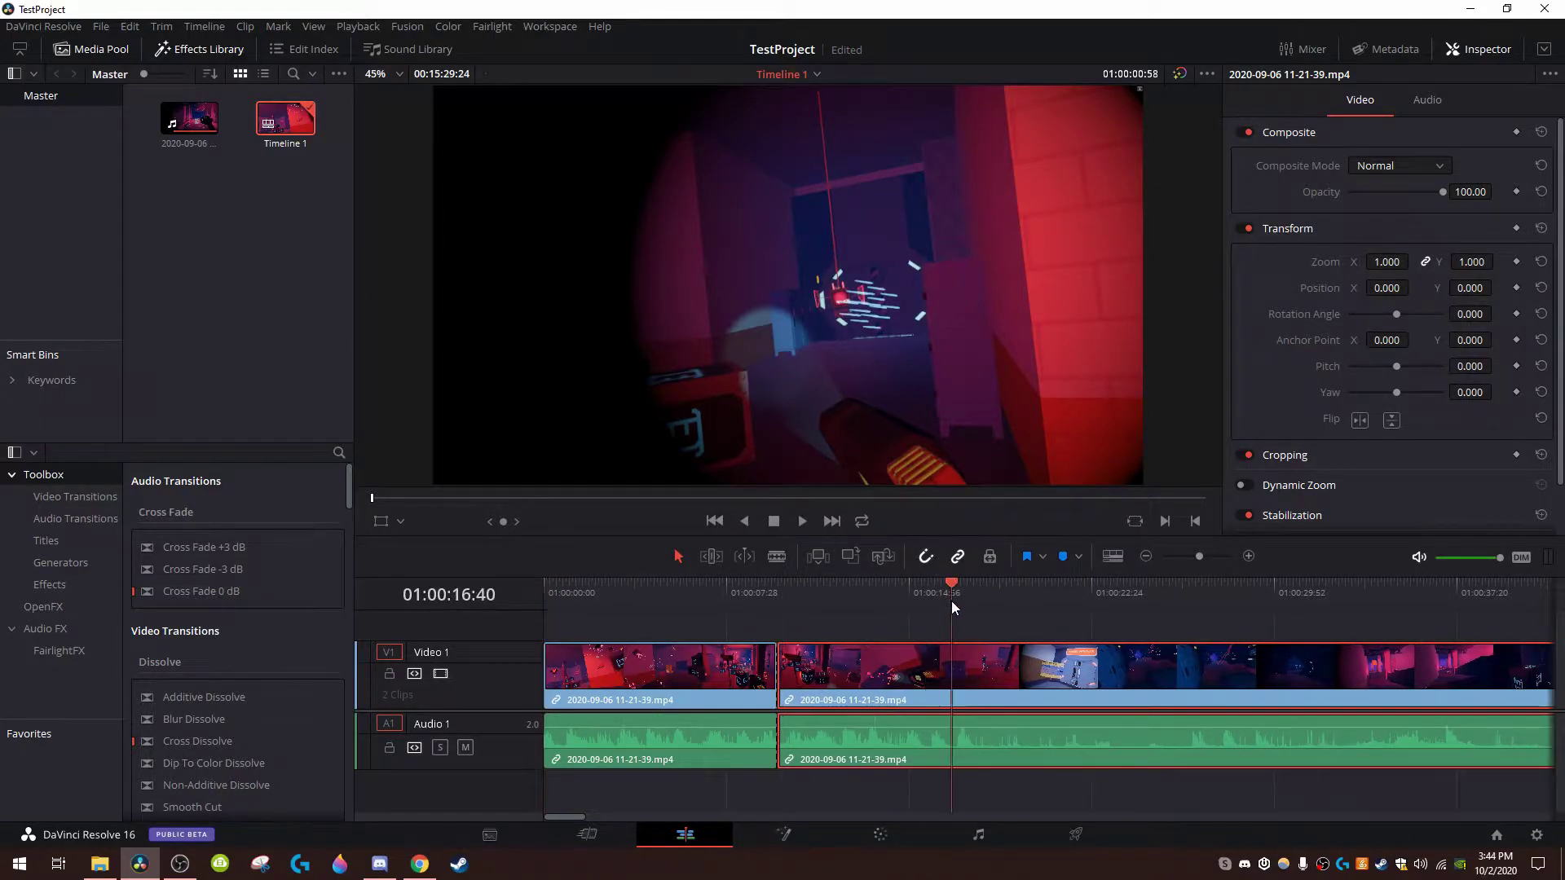
pyautogui.click(920, 618)
pyautogui.moveTo(827, 600); pyautogui.dragTo(777, 599)
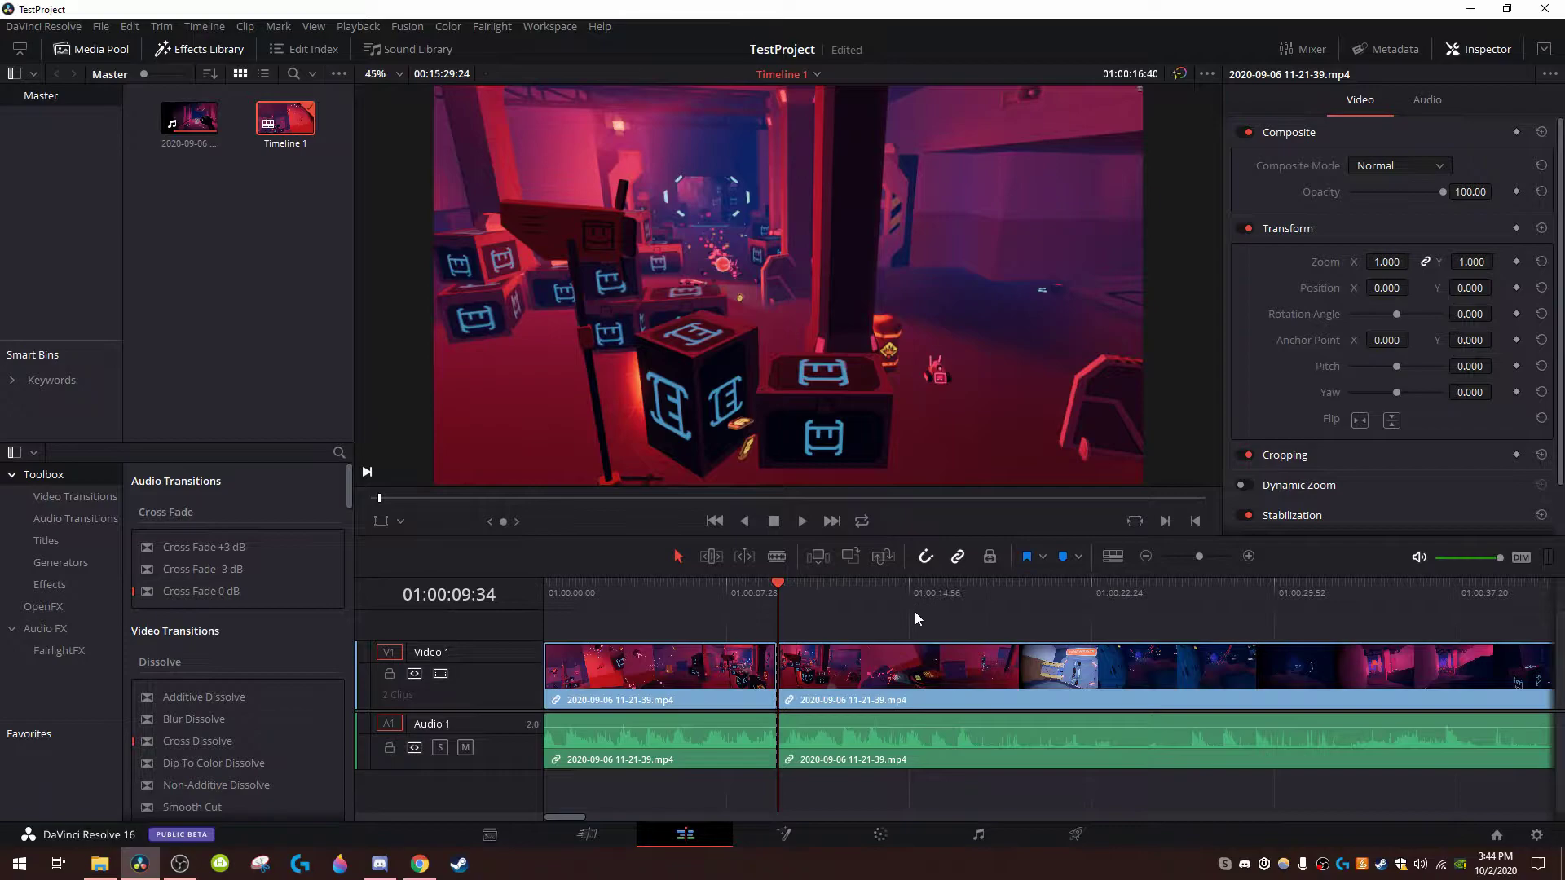
pyautogui.rightClick(901, 678)
pyautogui.click(843, 605)
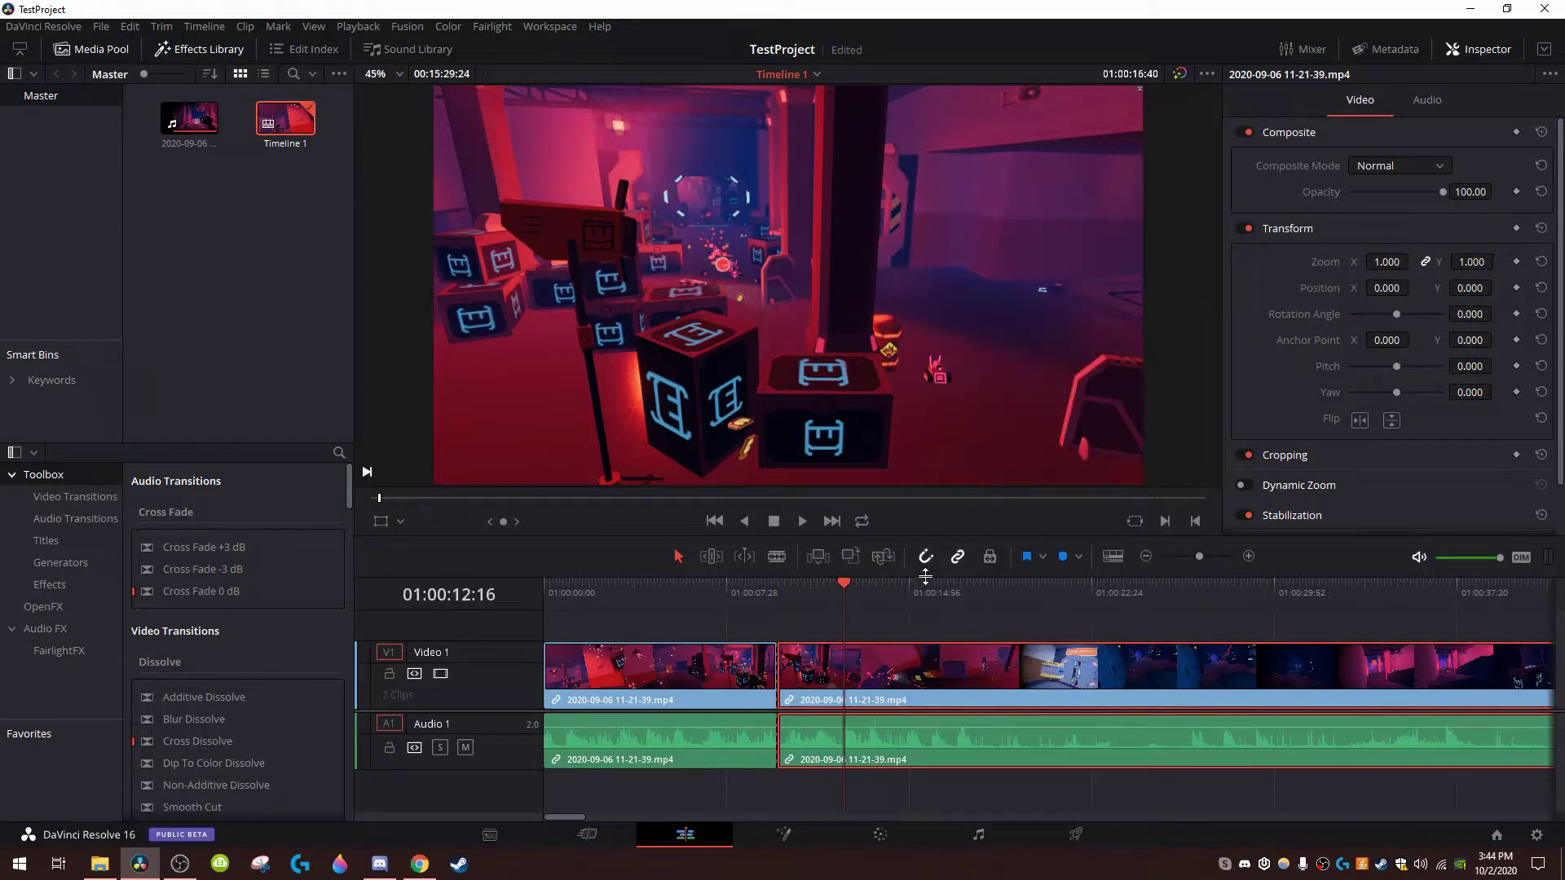
pyautogui.moveTo(838, 605); pyautogui.dragTo(765, 593)
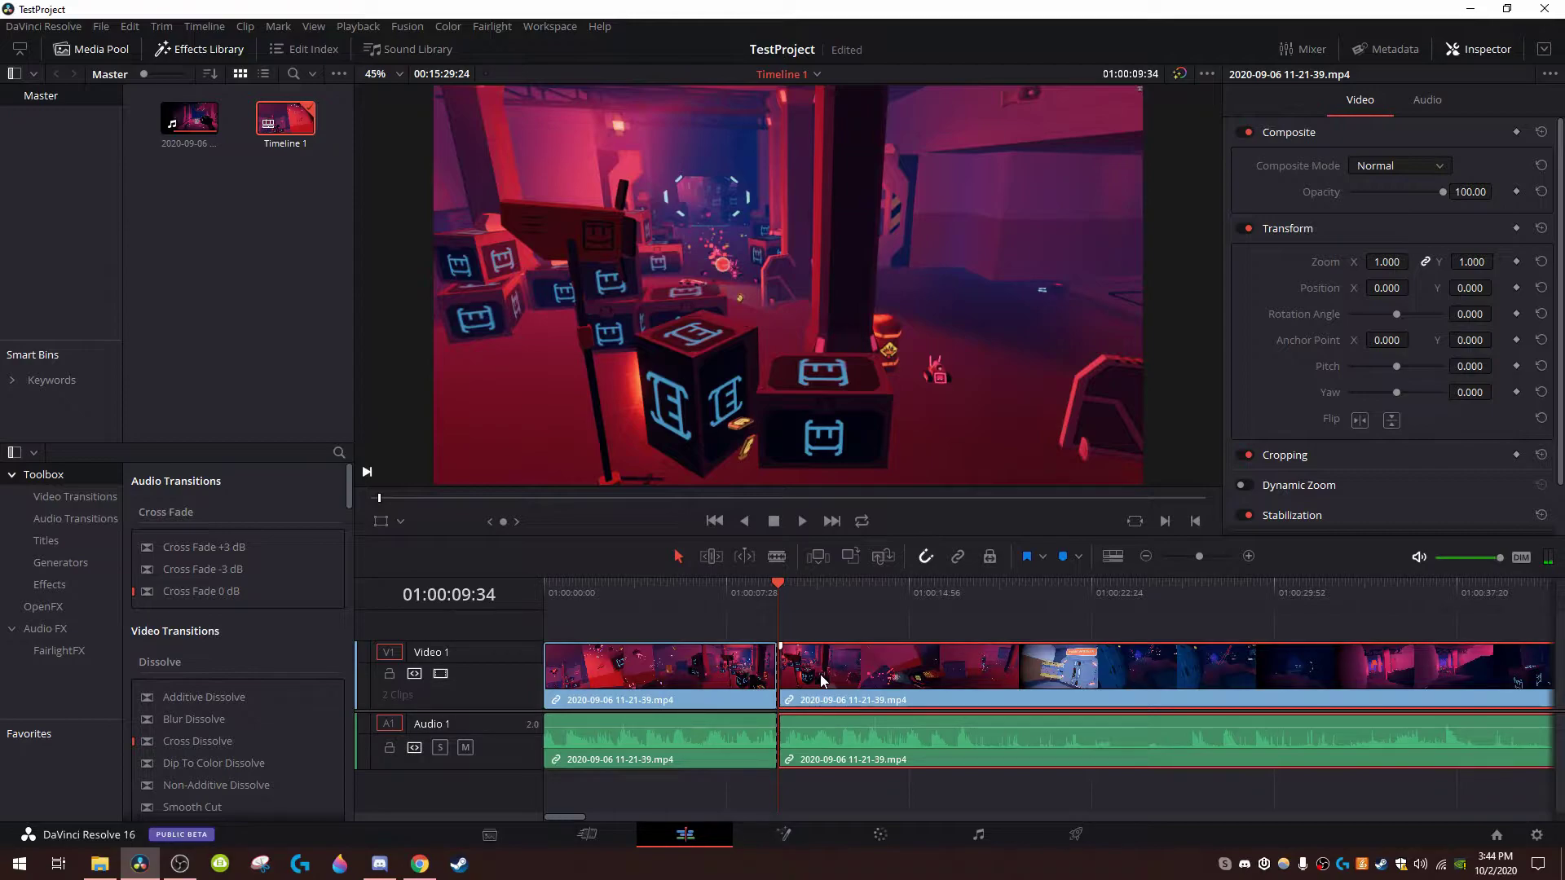
# Select only the second clip's audio with linked selection off, and turn linked selection back on
pyautogui.click(848, 799)
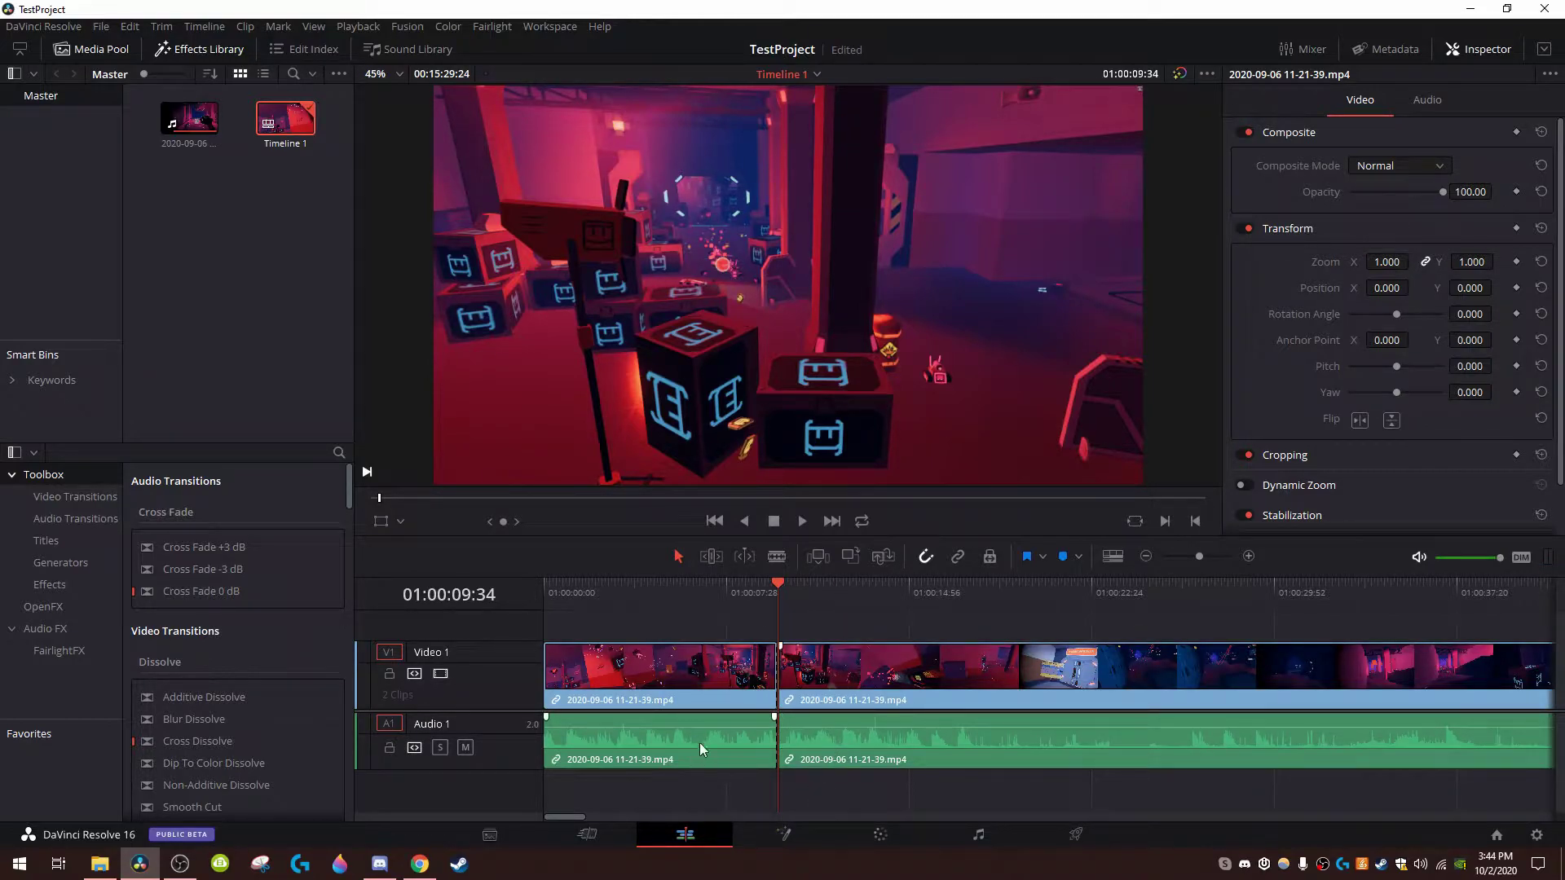
pyautogui.moveTo(829, 745)
pyautogui.mouseDown()
pyautogui.moveTo(1164, 766)
pyautogui.moveTo(918, 760)
pyautogui.moveTo(1011, 747)
pyautogui.moveTo(991, 742)
pyautogui.moveTo(1167, 752)
pyautogui.moveTo(827, 751)
pyautogui.mouseUp()
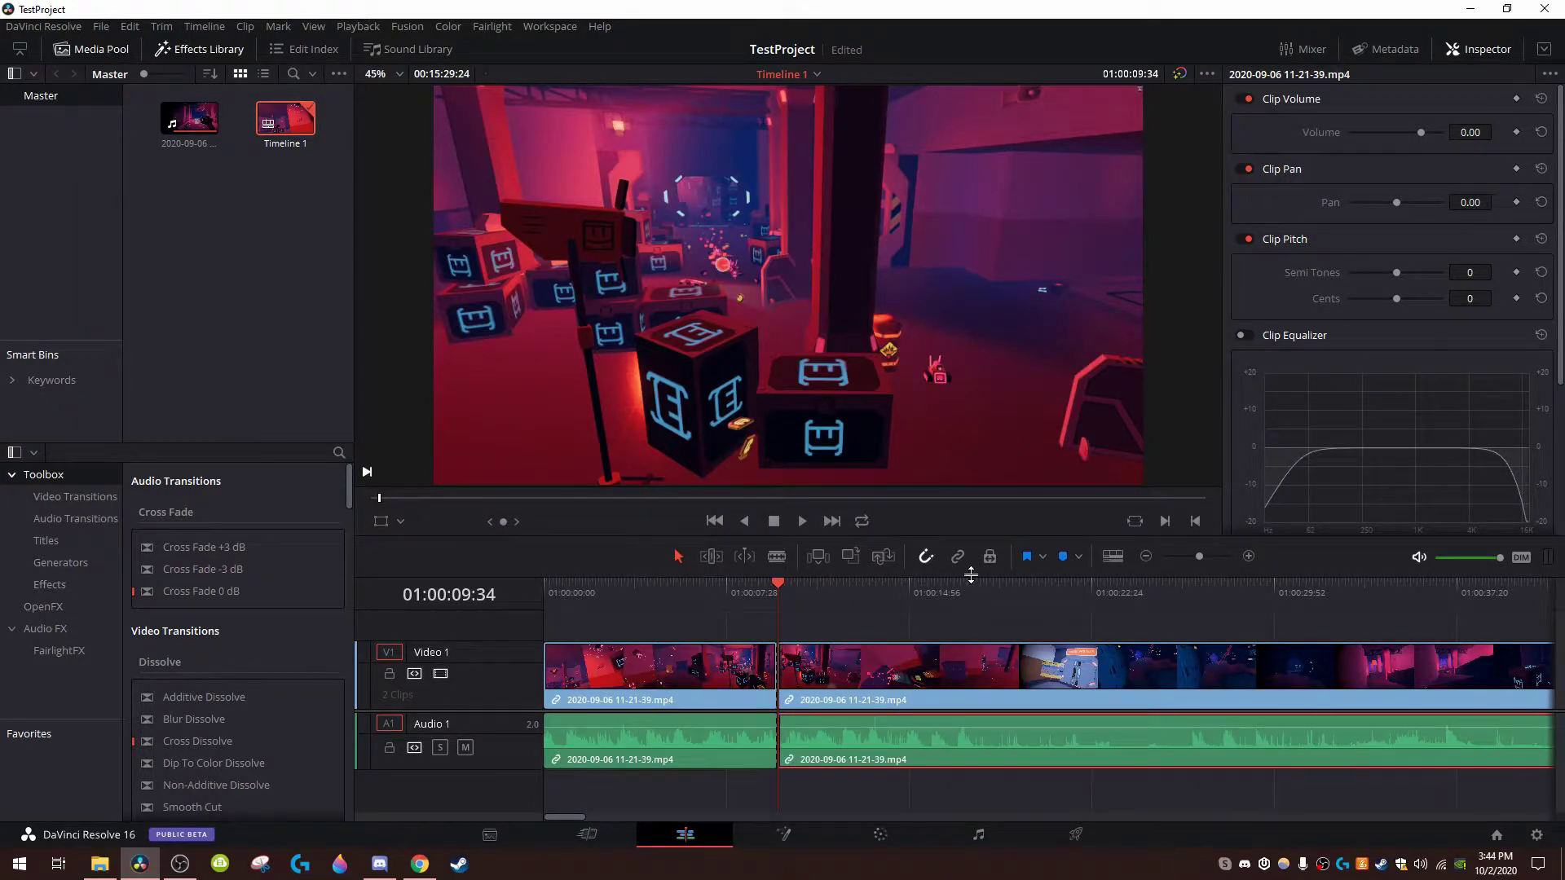
pyautogui.click(932, 666)
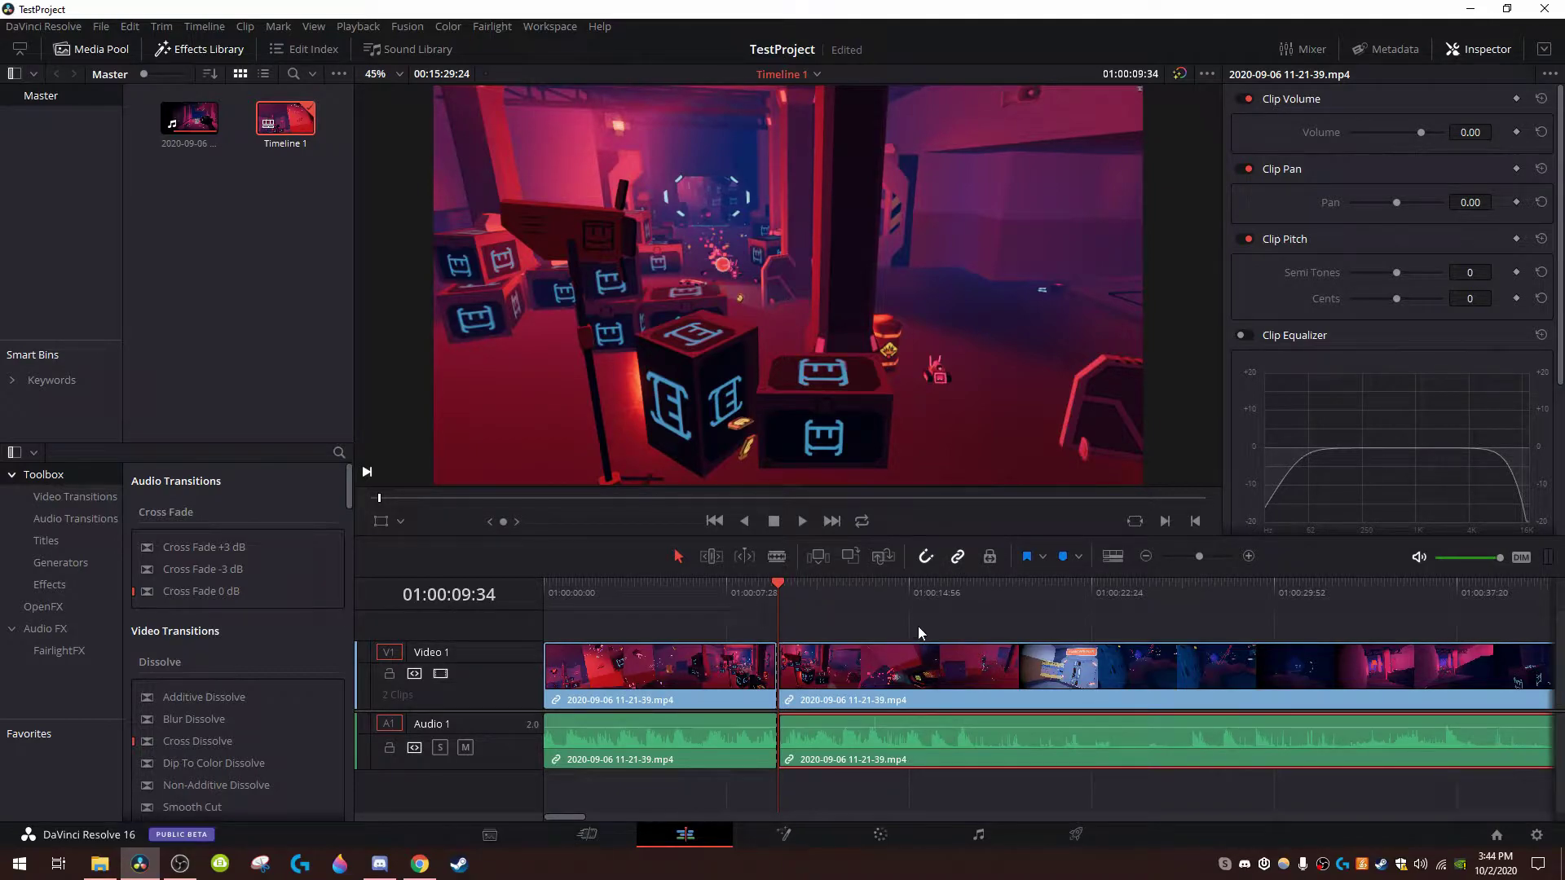
# Unlink the second clip's video and audio, shift the video alone earlier on its track, and undo the shift
pyautogui.rightClick(867, 677)
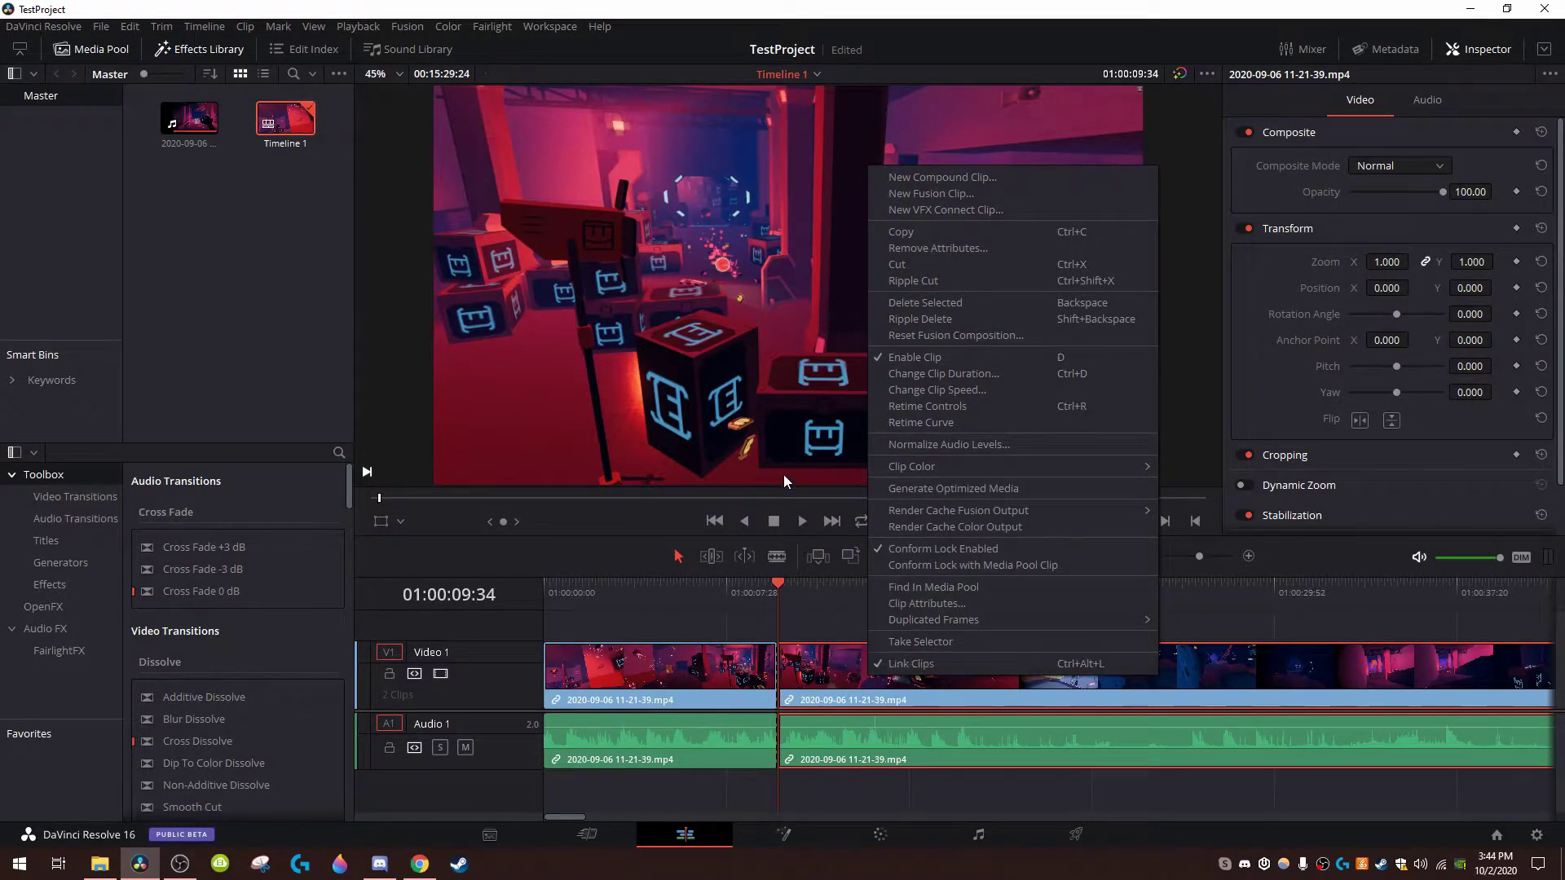
pyautogui.click(887, 667)
pyautogui.moveTo(849, 682)
pyautogui.mouseDown()
pyautogui.moveTo(966, 686)
pyautogui.moveTo(856, 653)
pyautogui.moveTo(926, 671)
pyautogui.moveTo(892, 691)
pyautogui.moveTo(1172, 683)
pyautogui.moveTo(937, 692)
pyautogui.moveTo(845, 678)
pyautogui.mouseUp()
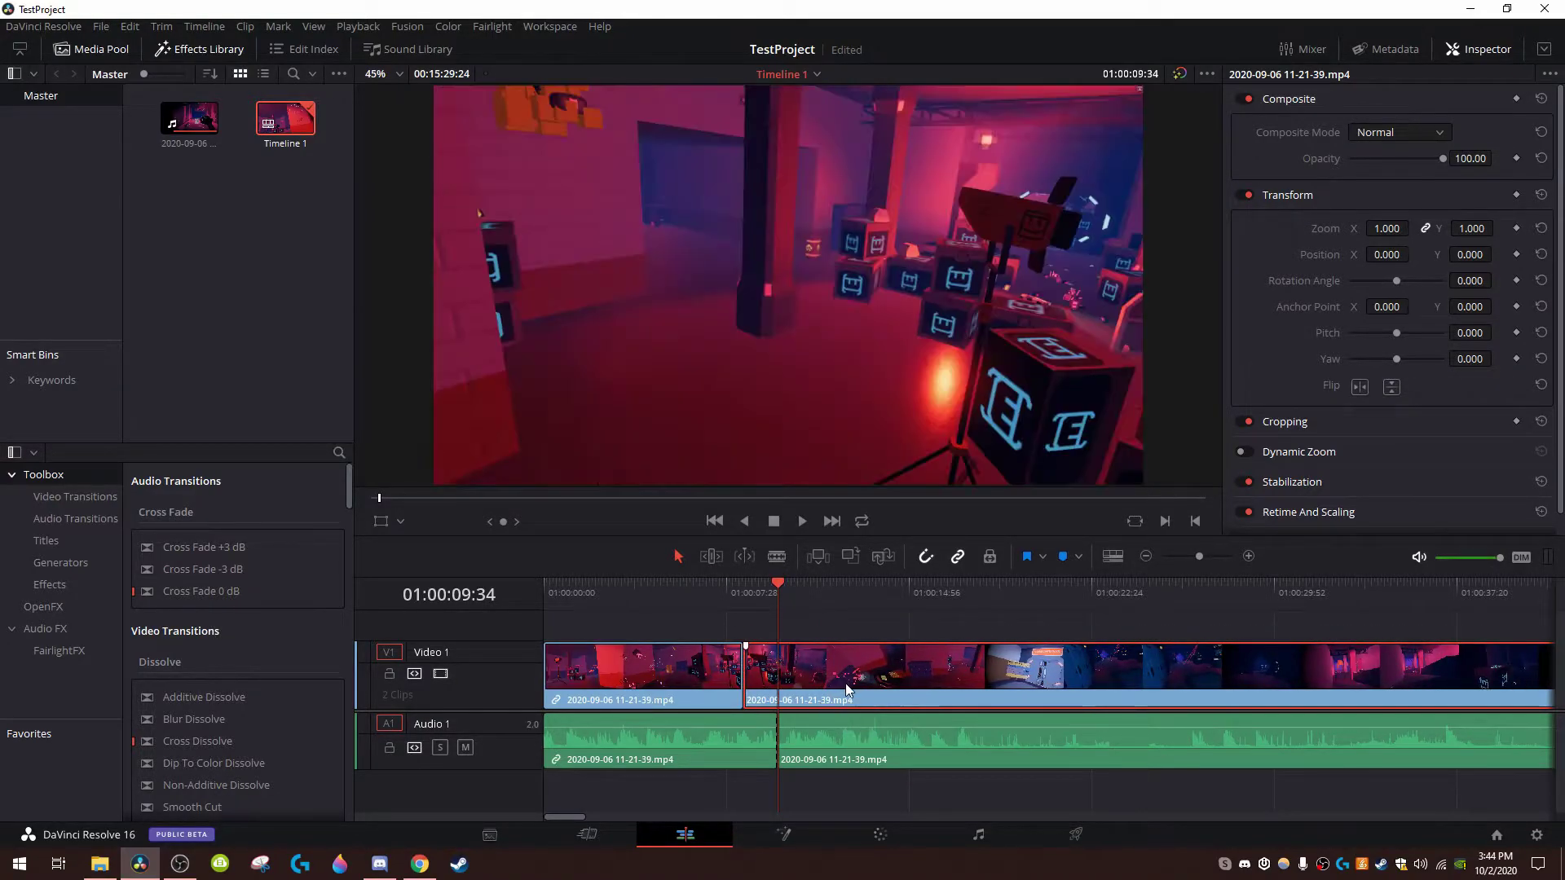
pyautogui.hotkey('ctrl', 'z')
pyautogui.rightClick(838, 690)
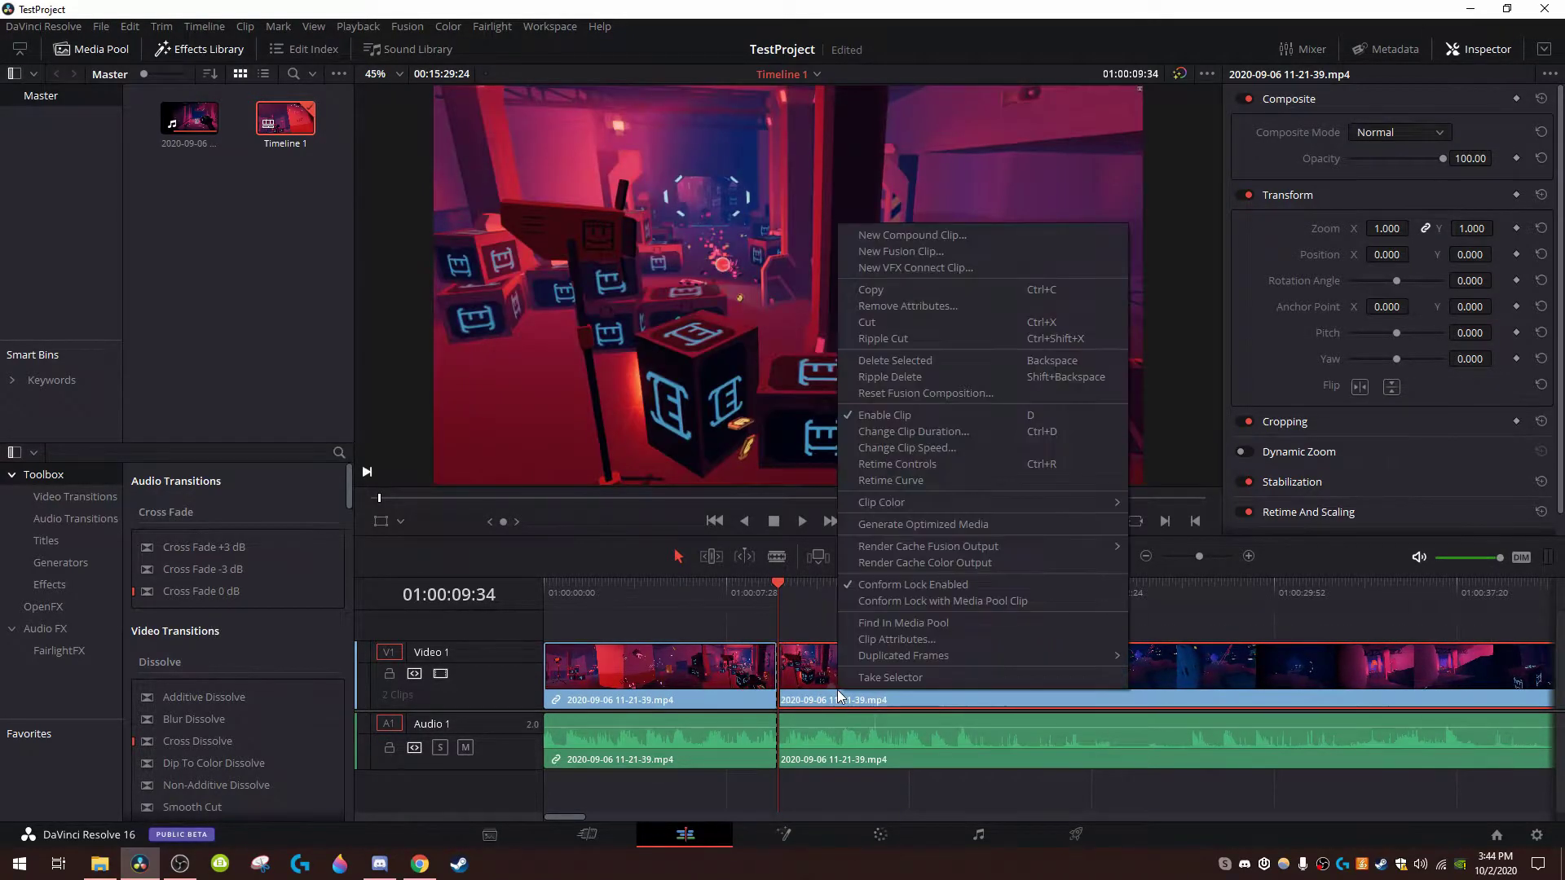
pyautogui.click(849, 676)
pyautogui.click(788, 633)
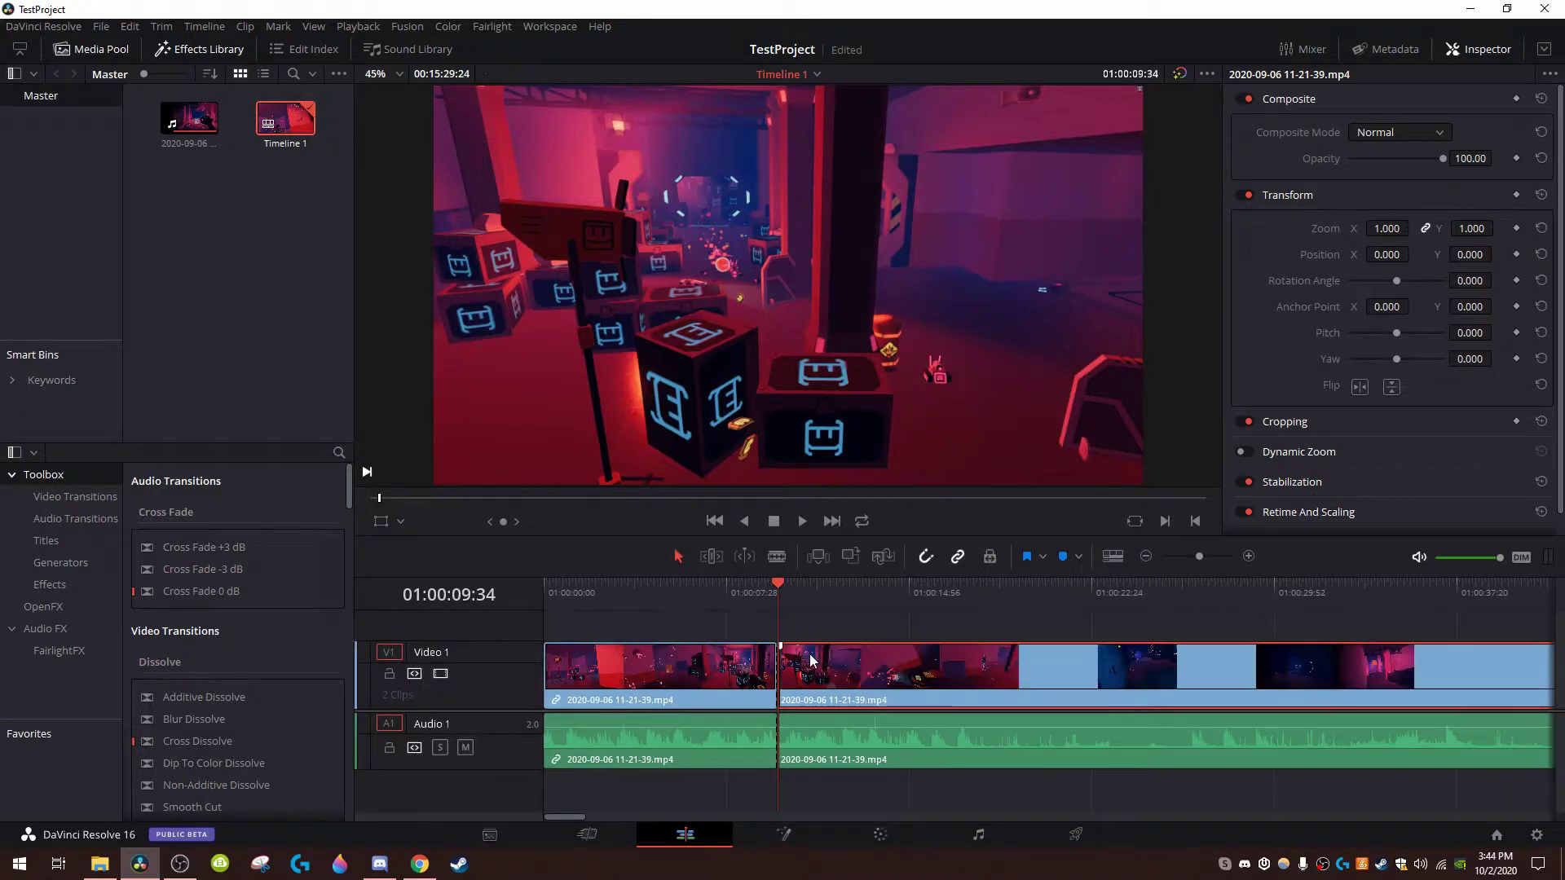
pyautogui.rightClick(810, 658)
pyautogui.click(785, 625)
# Select the second clip's video and audio together and link them again
pyautogui.moveTo(817, 625); pyautogui.dragTo(901, 768)
pyautogui.rightClick(900, 679)
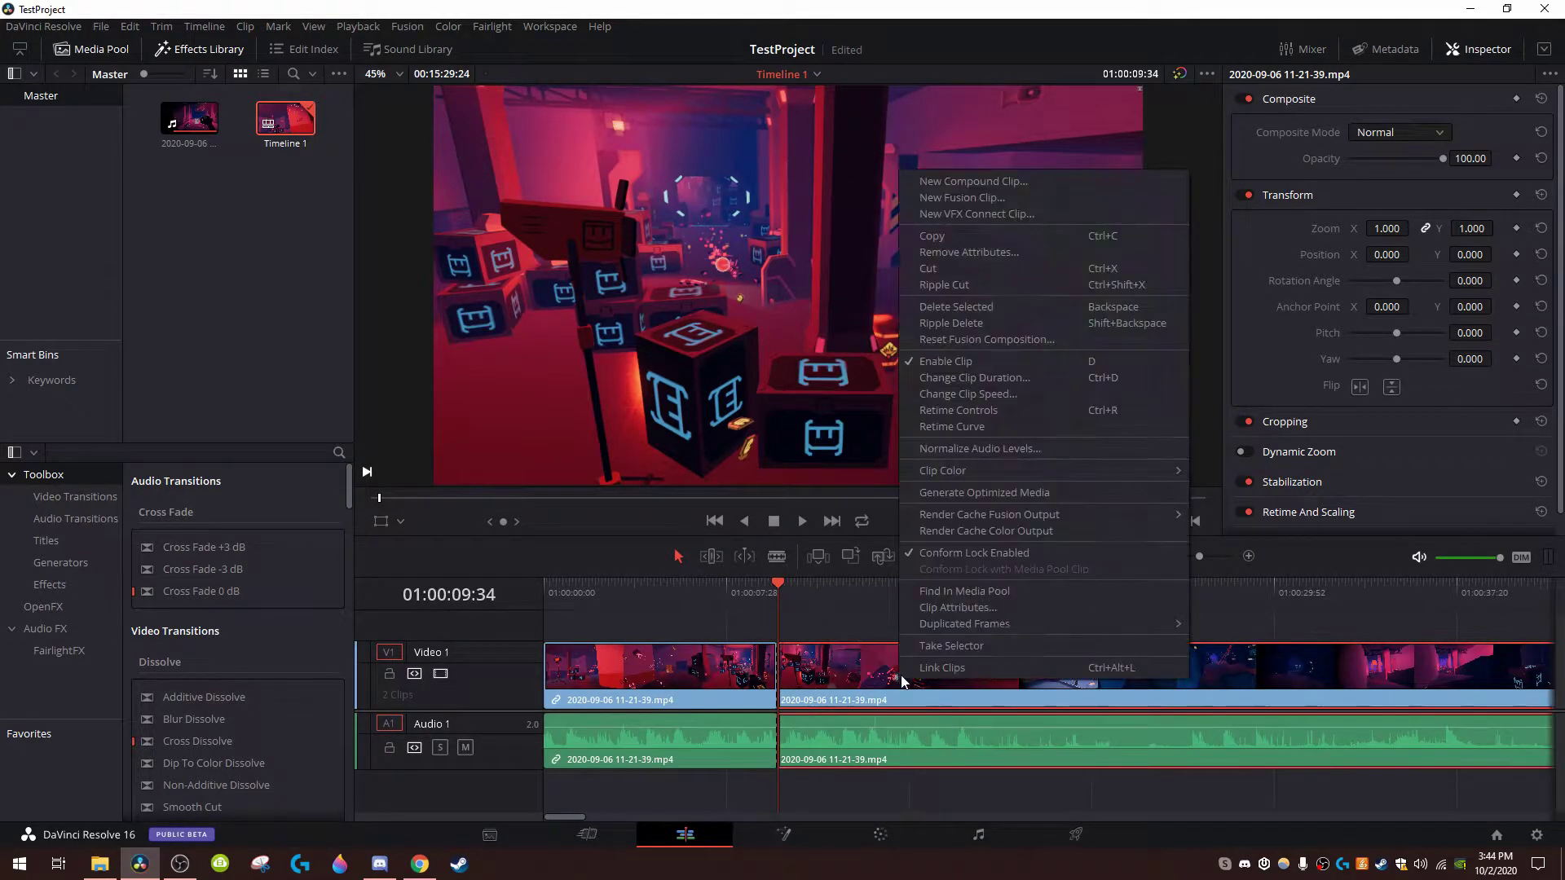
pyautogui.click(908, 669)
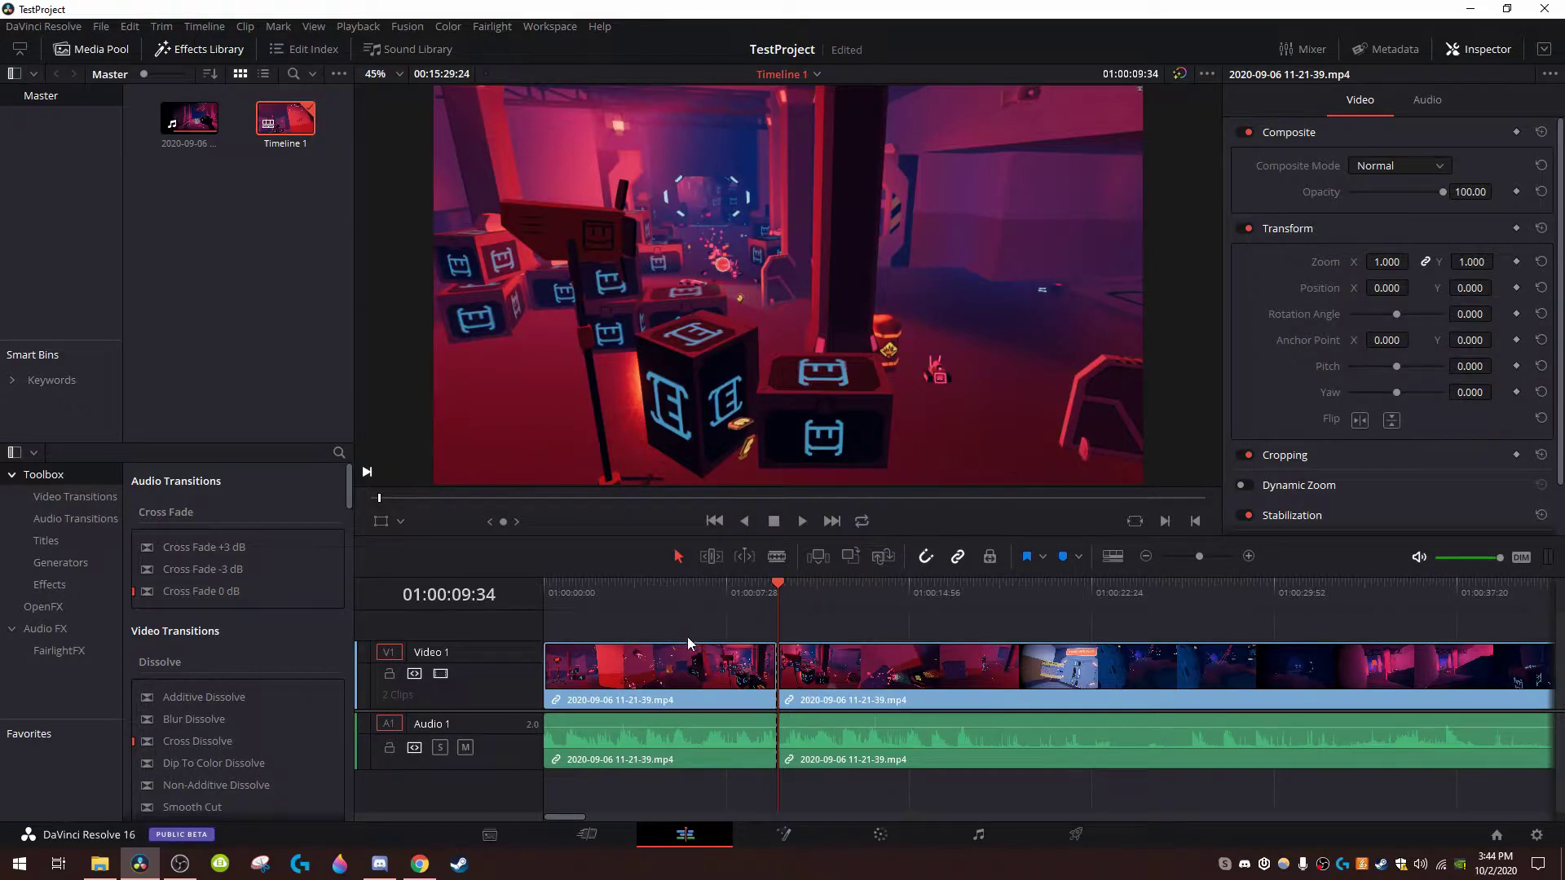
# Move the playhead to the timeline start, select the first clip, and set its zoom to 2.000
pyautogui.moveTo(615, 601); pyautogui.dragTo(540, 605)
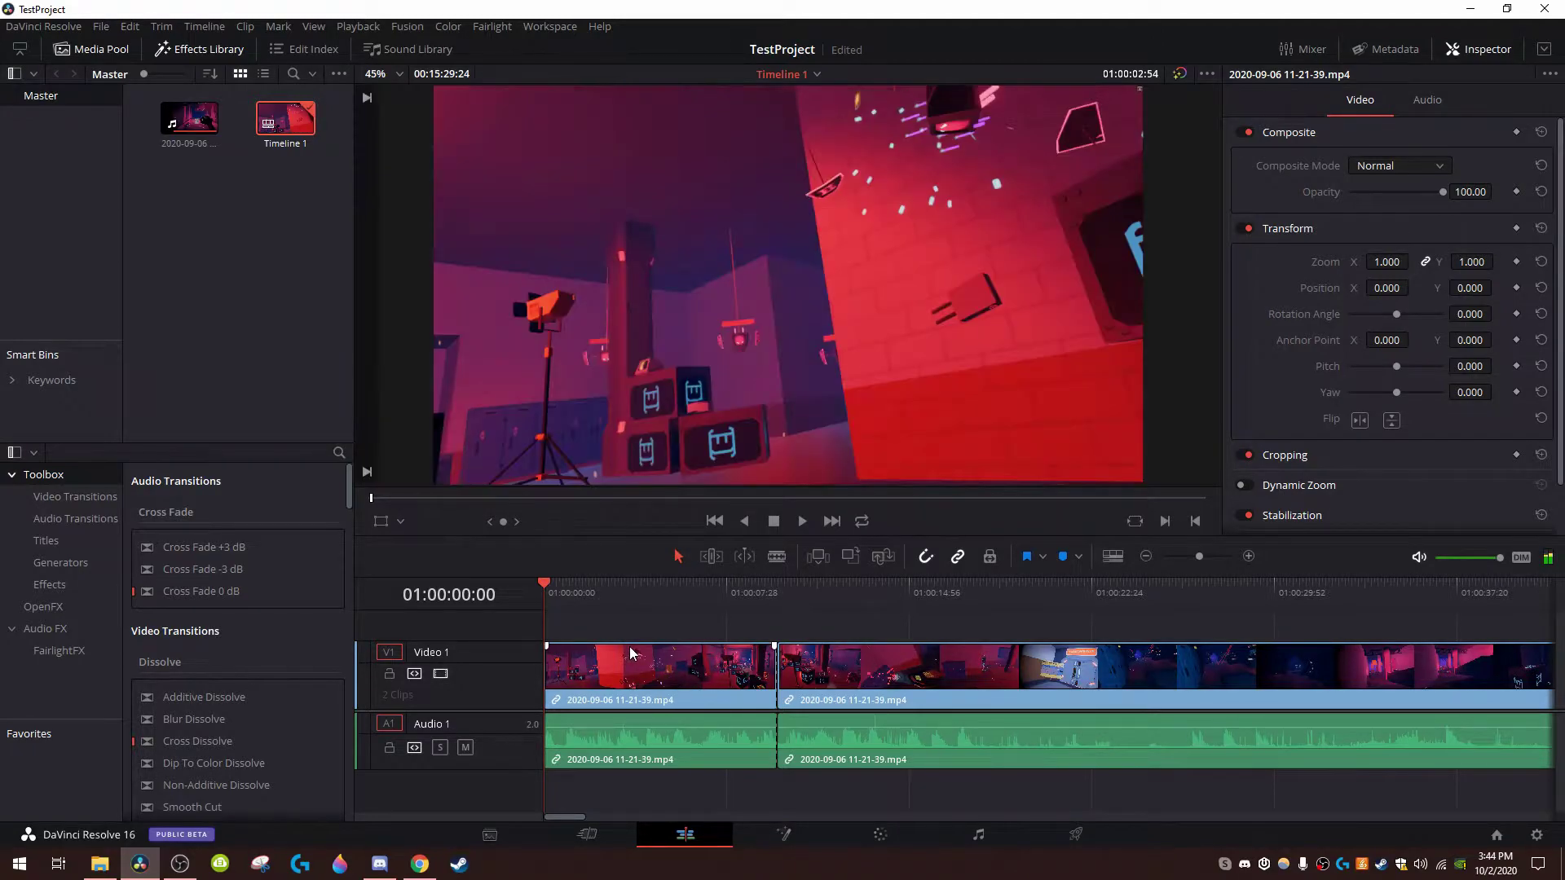
pyautogui.click(649, 673)
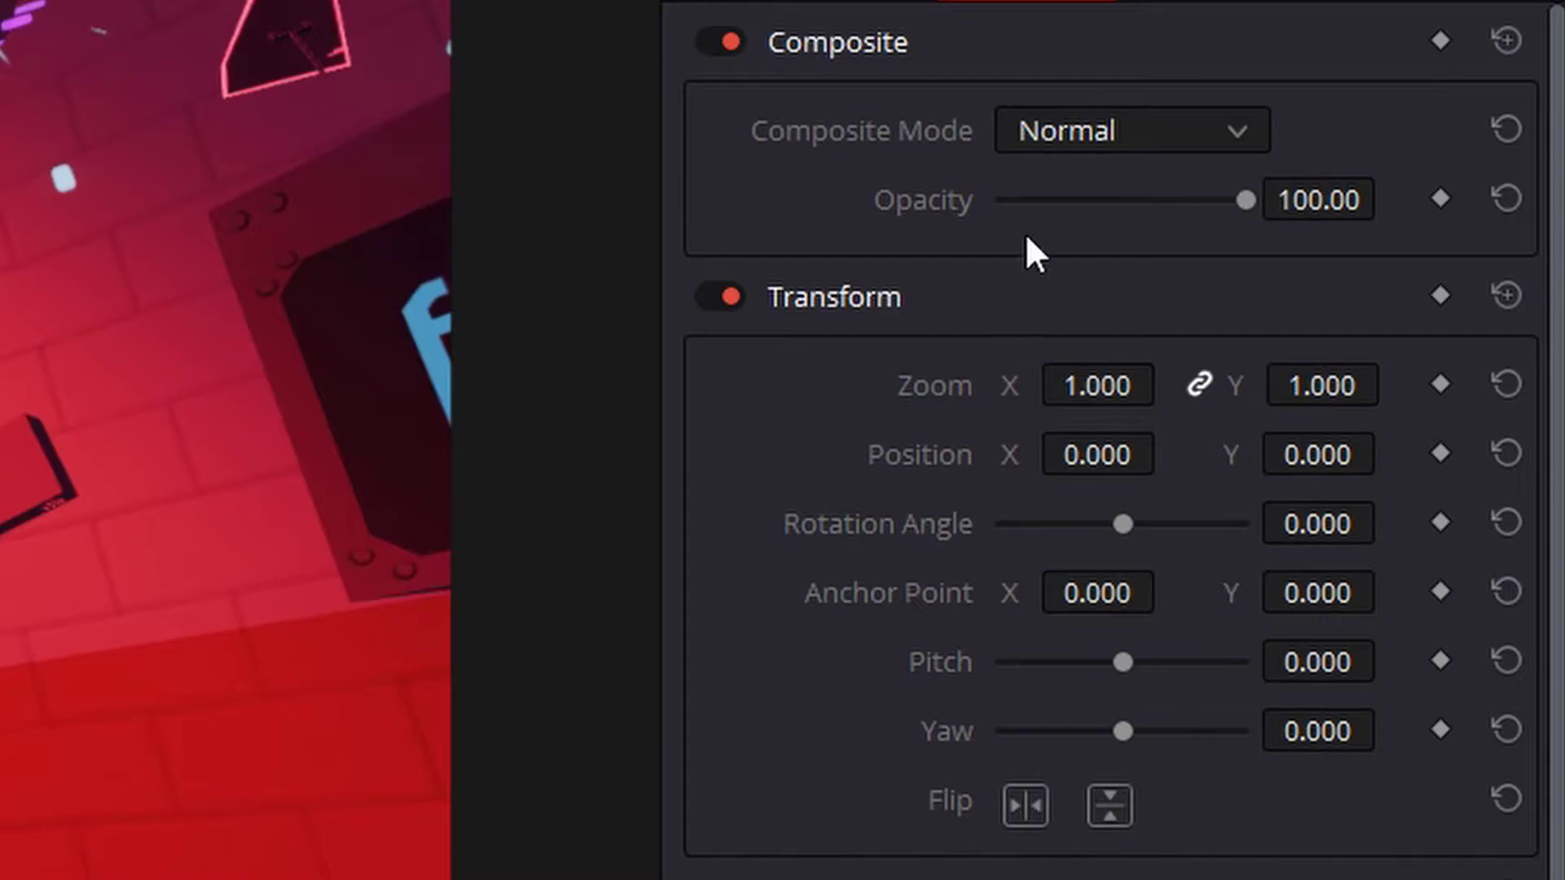
pyautogui.moveTo(1104, 387); pyautogui.dragTo(1137, 387)
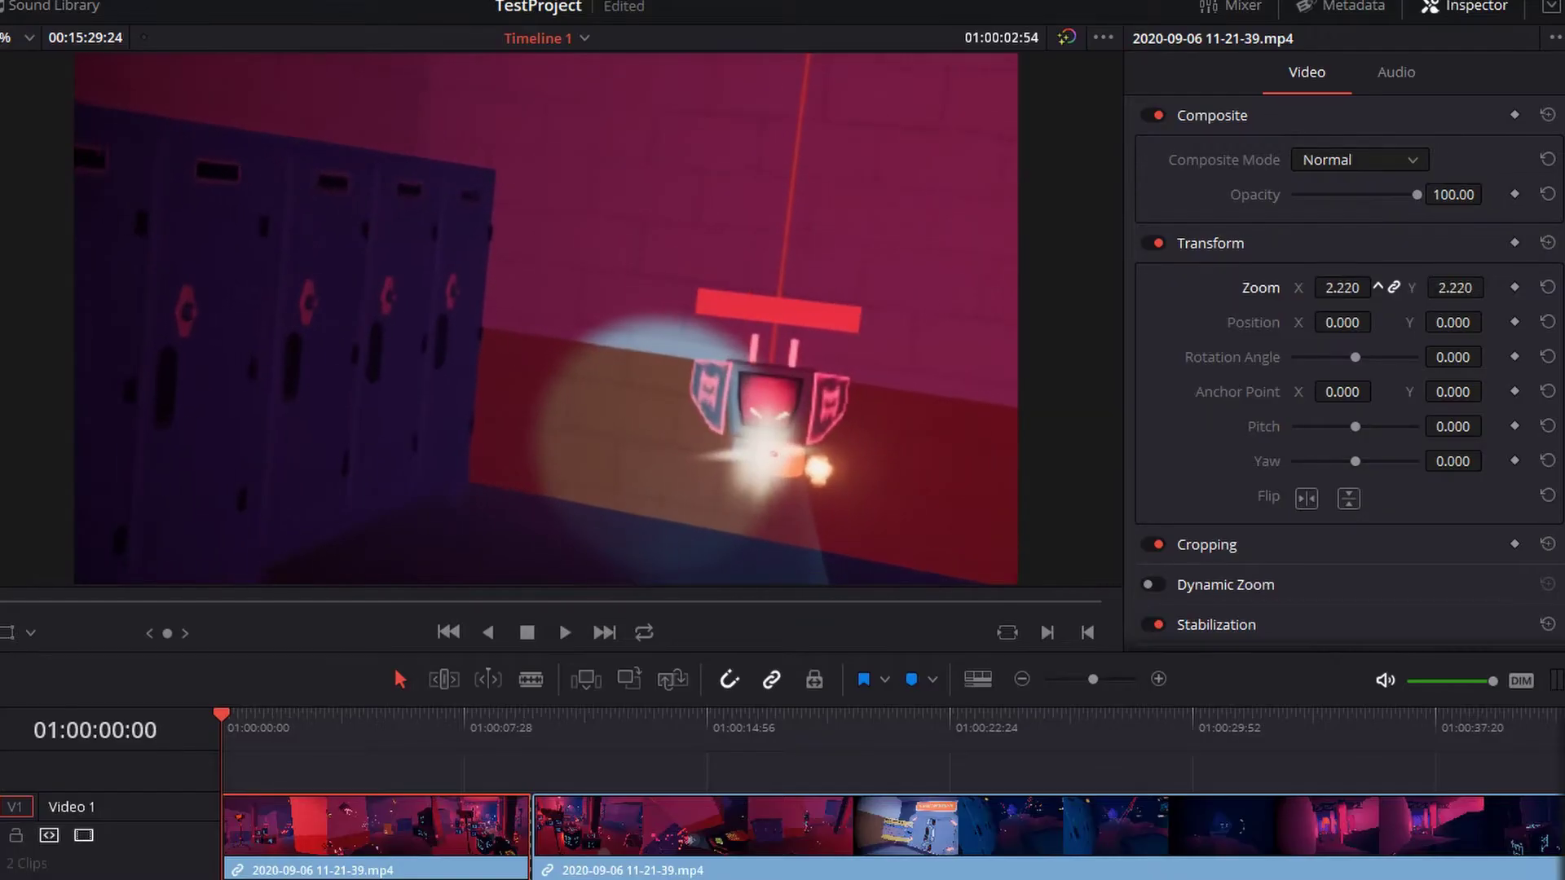
# Try shifting the first clip's position, with X at about -1021, and undo the position changes
pyautogui.moveTo(1364, 287); pyautogui.dragTo(1288, 322)
pyautogui.hotkey('ctrl', 'z')
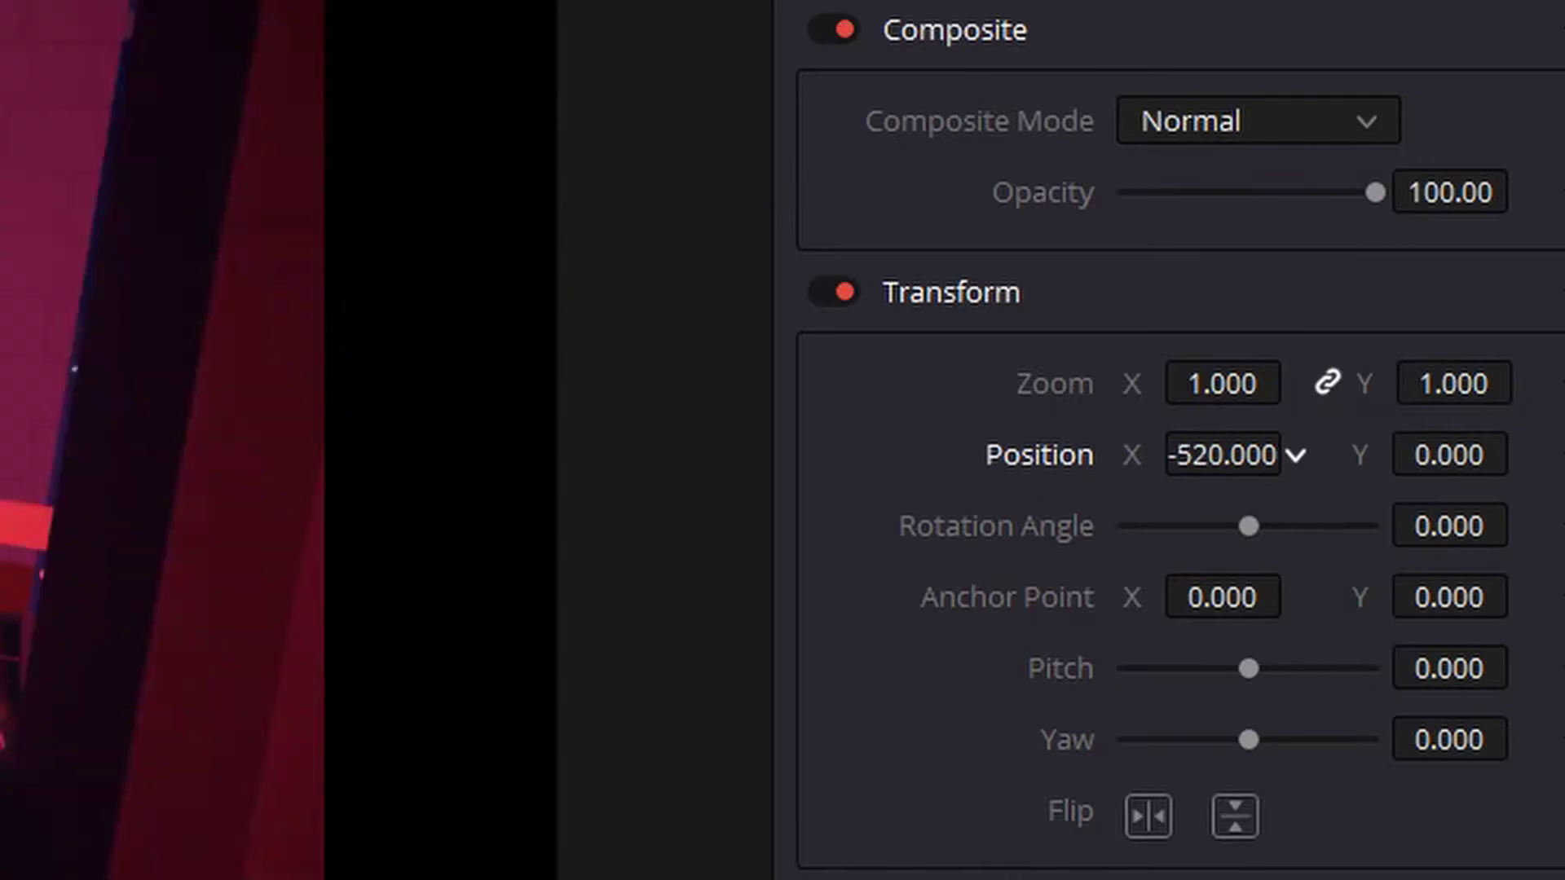
pyautogui.moveTo(1296, 455); pyautogui.dragTo(1272, 455)
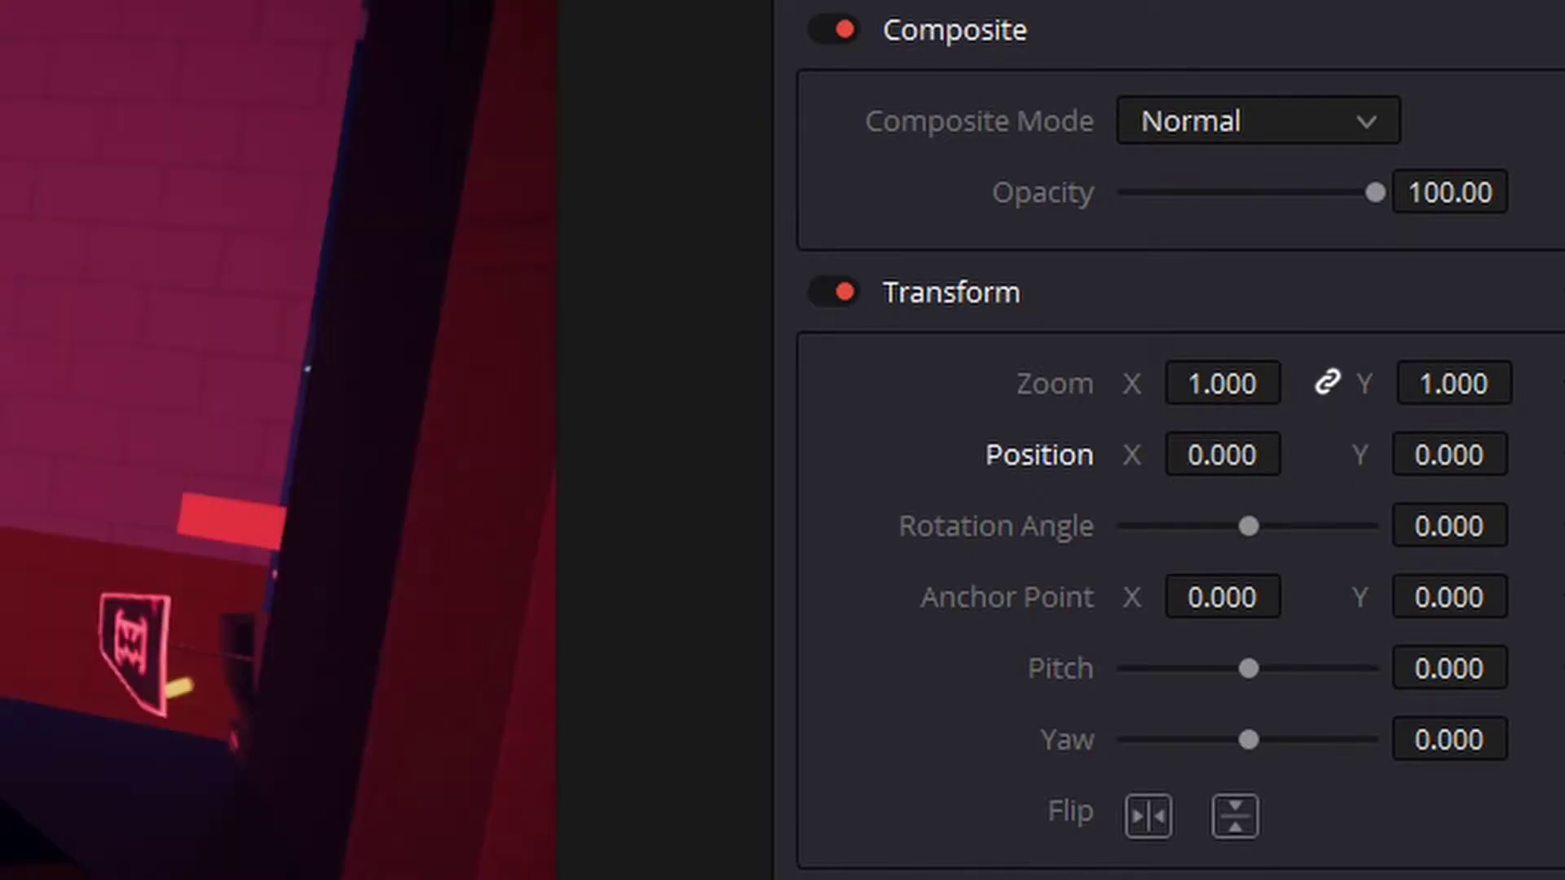
pyautogui.moveTo(1297, 453); pyautogui.dragTo(1233, 453)
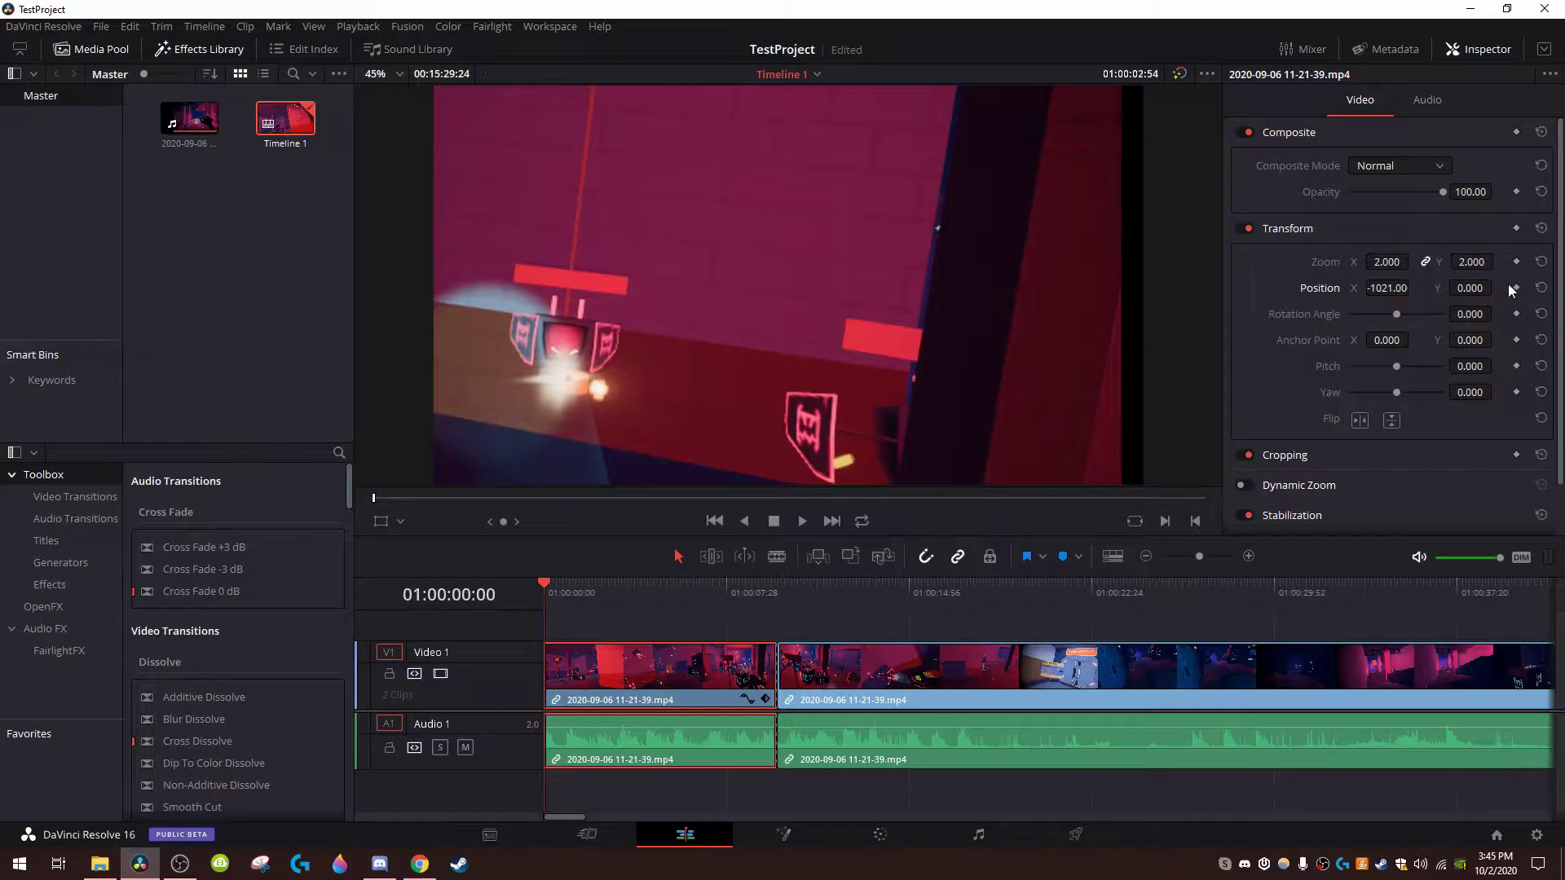
pyautogui.moveTo(1448, 455)
pyautogui.mouseDown()
pyautogui.moveTo(1508, 455)
pyautogui.moveTo(1477, 455)
pyautogui.mouseUp()
pyautogui.hotkey('ctrl', 'z')
pyautogui.hotkey('ctrl', 'z')
# Try a different rotation angle and an X anchor point of about -782 on the first clip, and revert both
pyautogui.moveTo(1392, 316); pyautogui.dragTo(1378, 357)
pyautogui.click(1542, 314)
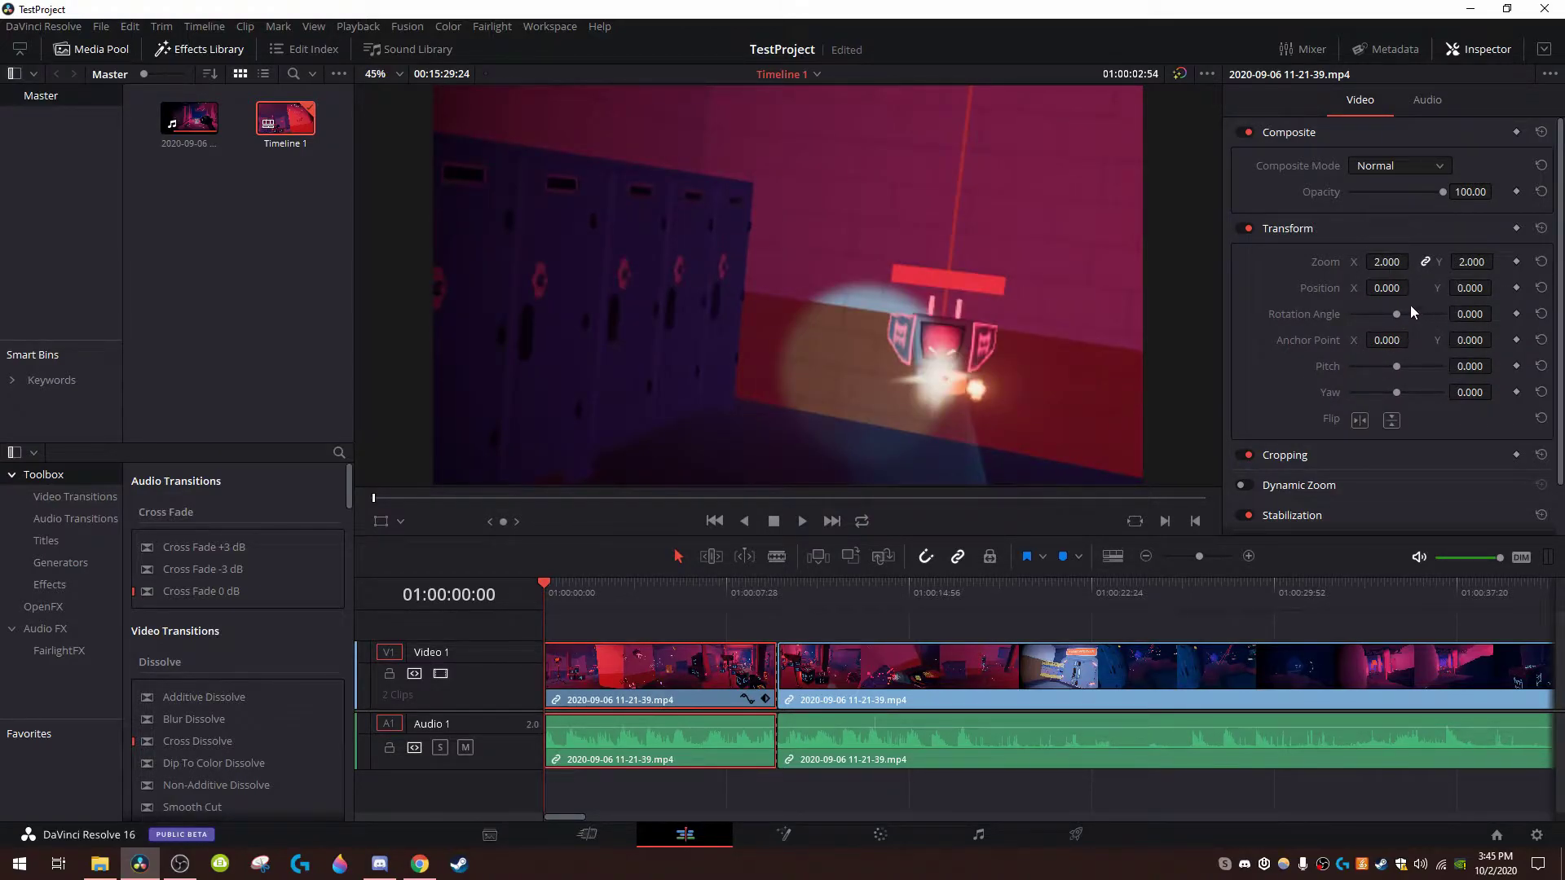
pyautogui.moveTo(1368, 342); pyautogui.dragTo(1467, 341)
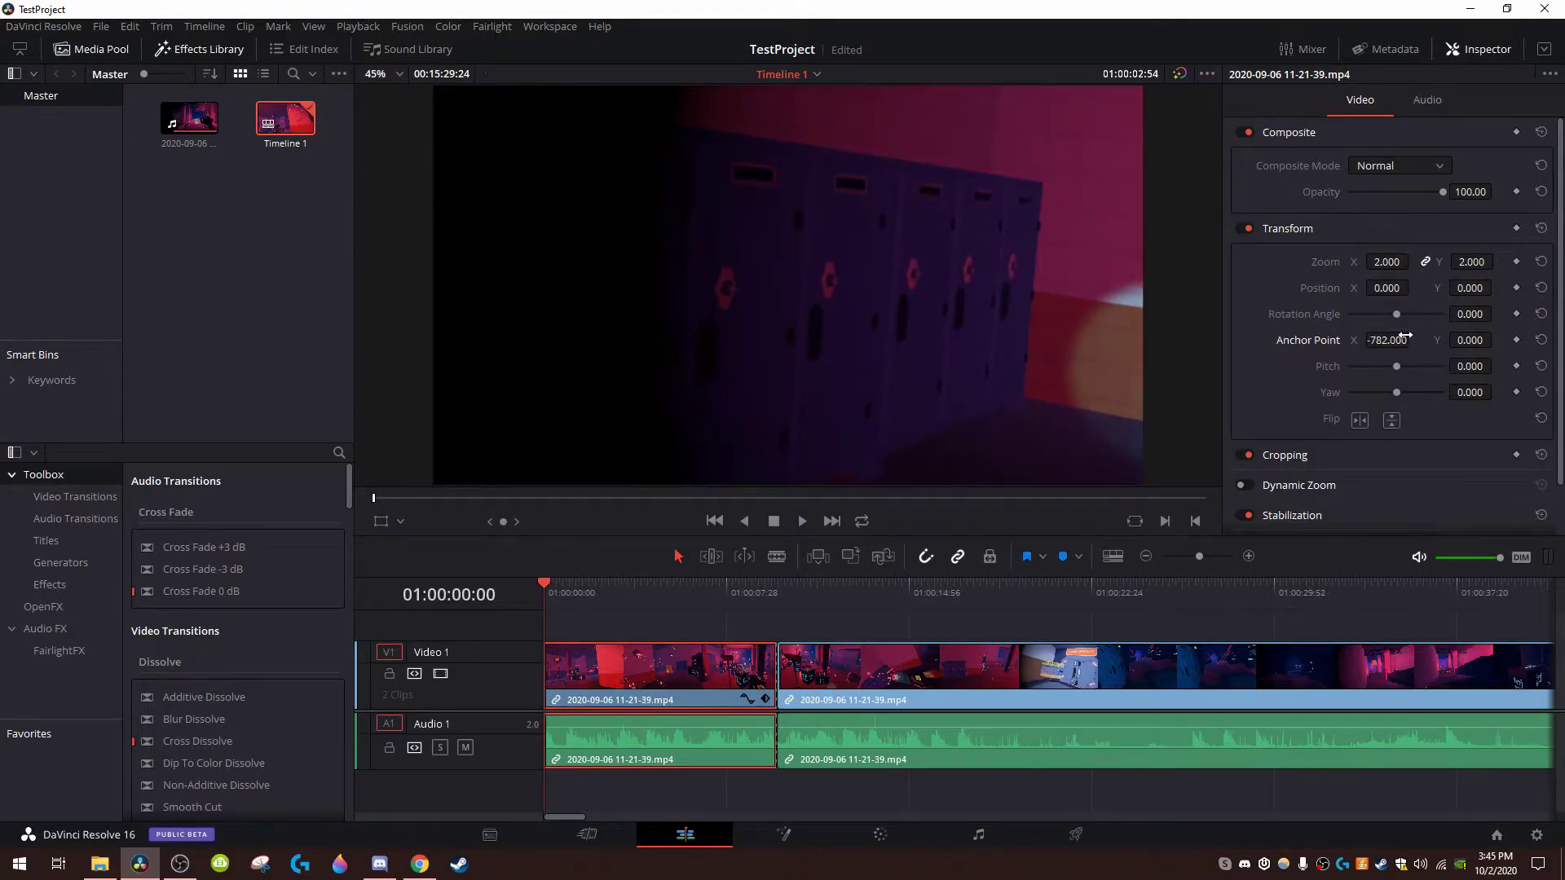
pyautogui.hotkey('ctrl', 'z')
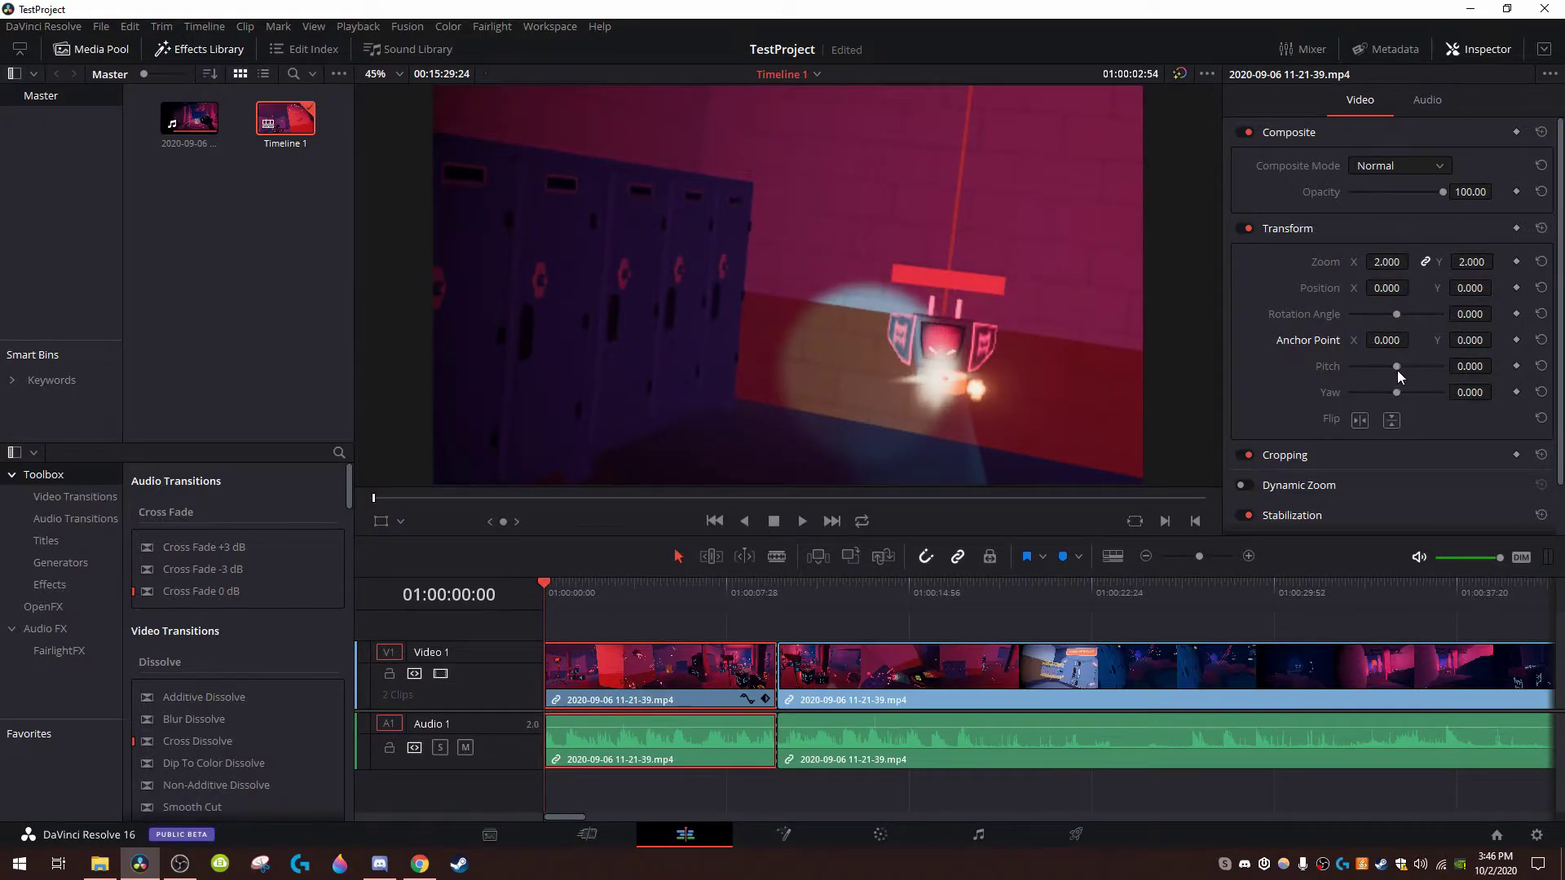
# Try adjusting the first clip's pitch and its yaw to about -0.457, and reset both
pyautogui.moveTo(1397, 368); pyautogui.dragTo(1384, 424)
pyautogui.hotkey('ctrl', 'z')
pyautogui.hotkey('ctrl', 'z')
pyautogui.hotkey('ctrl', 'z')
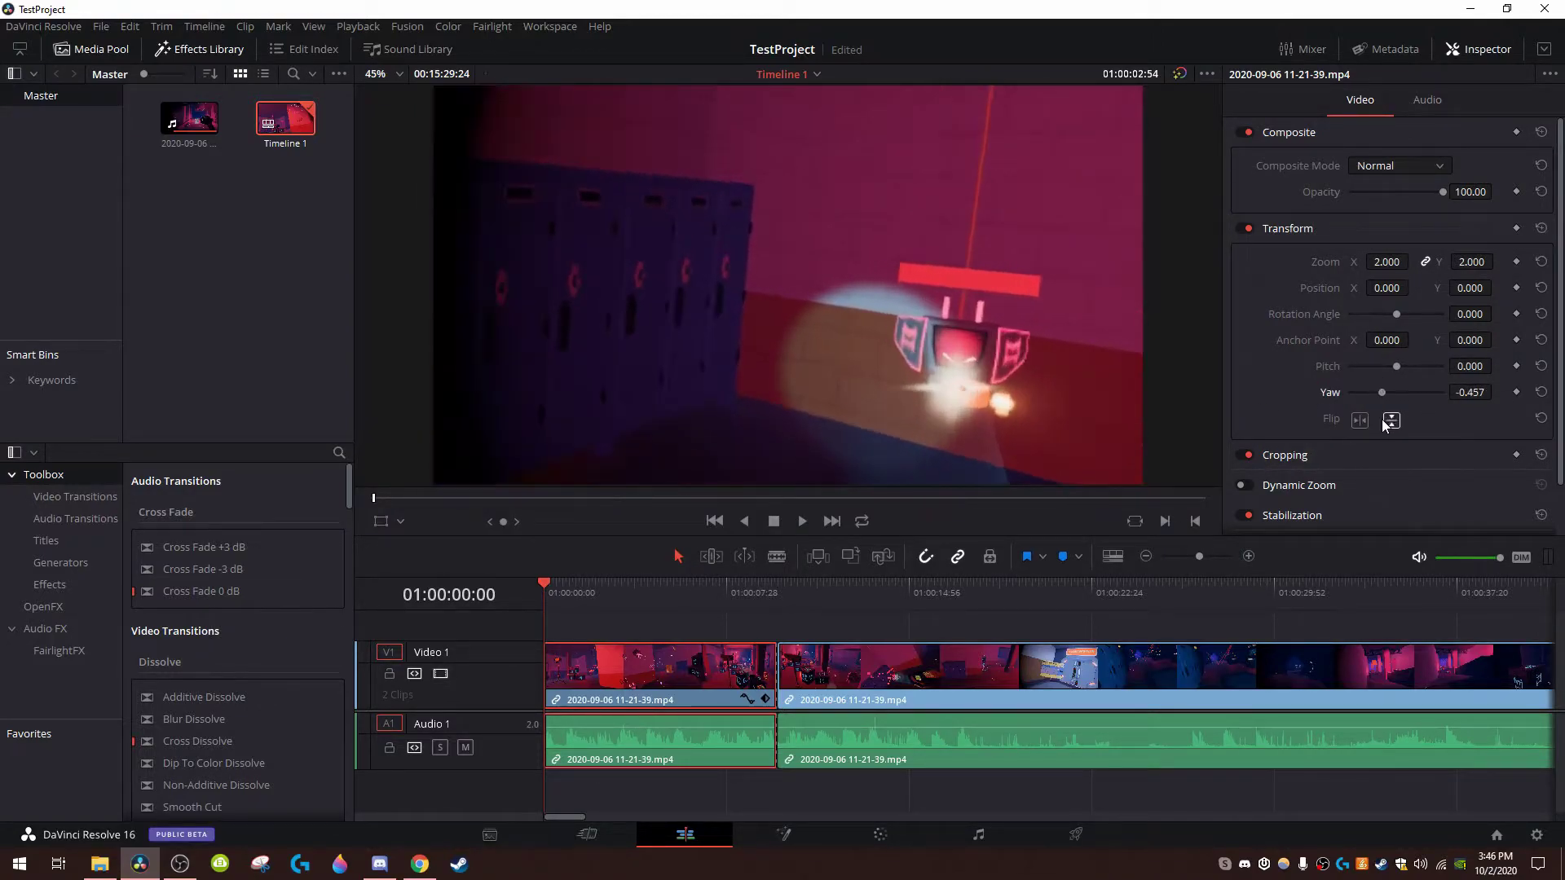
pyautogui.doubleClick(1330, 395)
pyautogui.scroll(-1, 1264, 404)
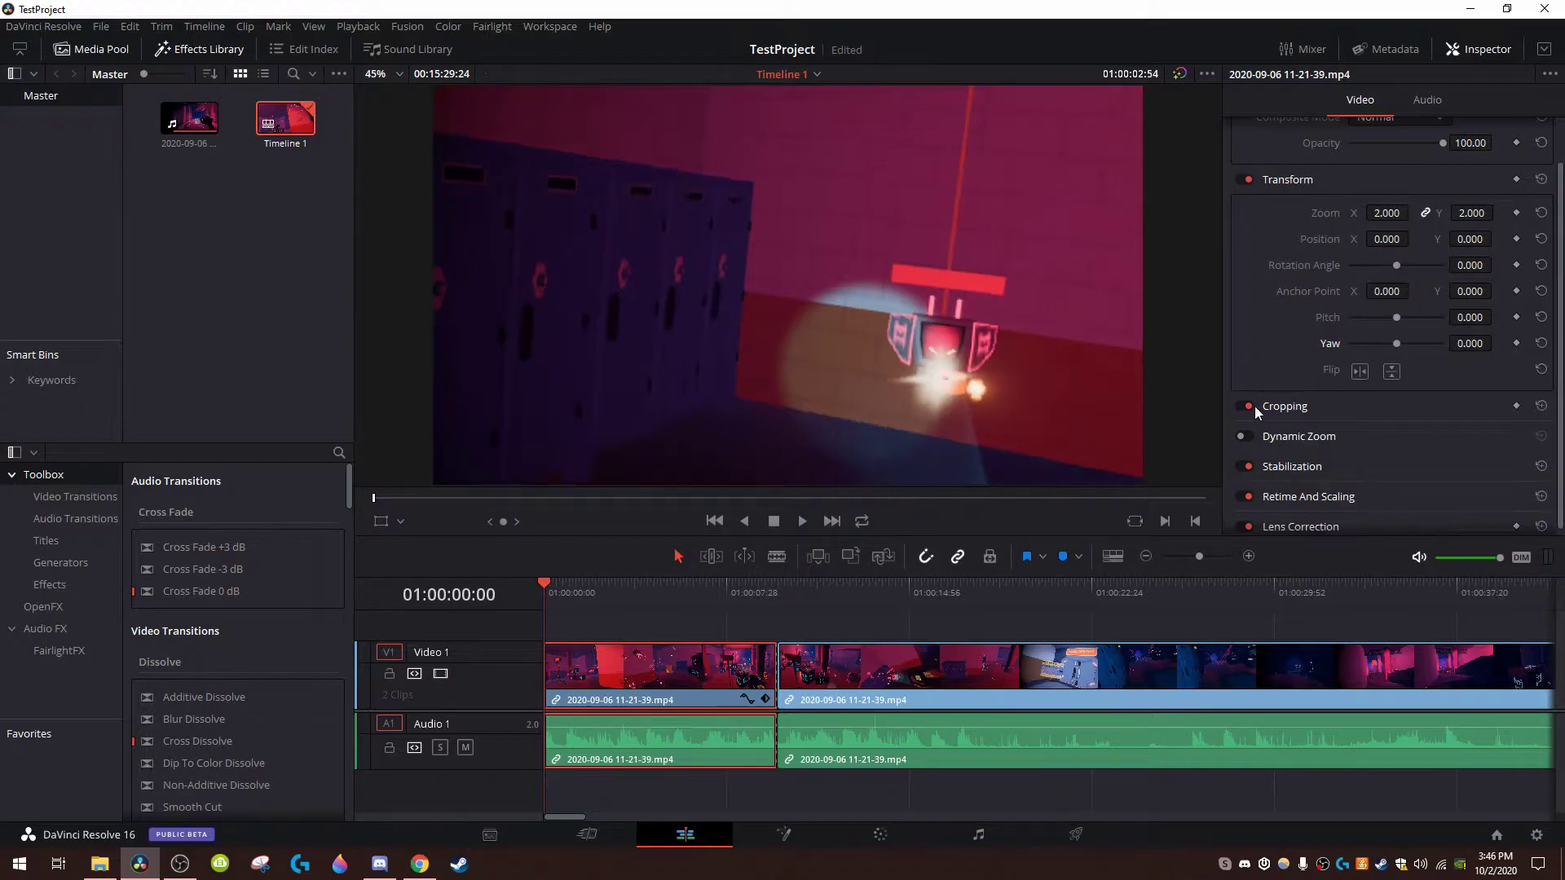
# Try cropping the first clip's sides, then its top by about 479 and bottom by about 441, with a softness of about 33.9
pyautogui.click(1245, 407)
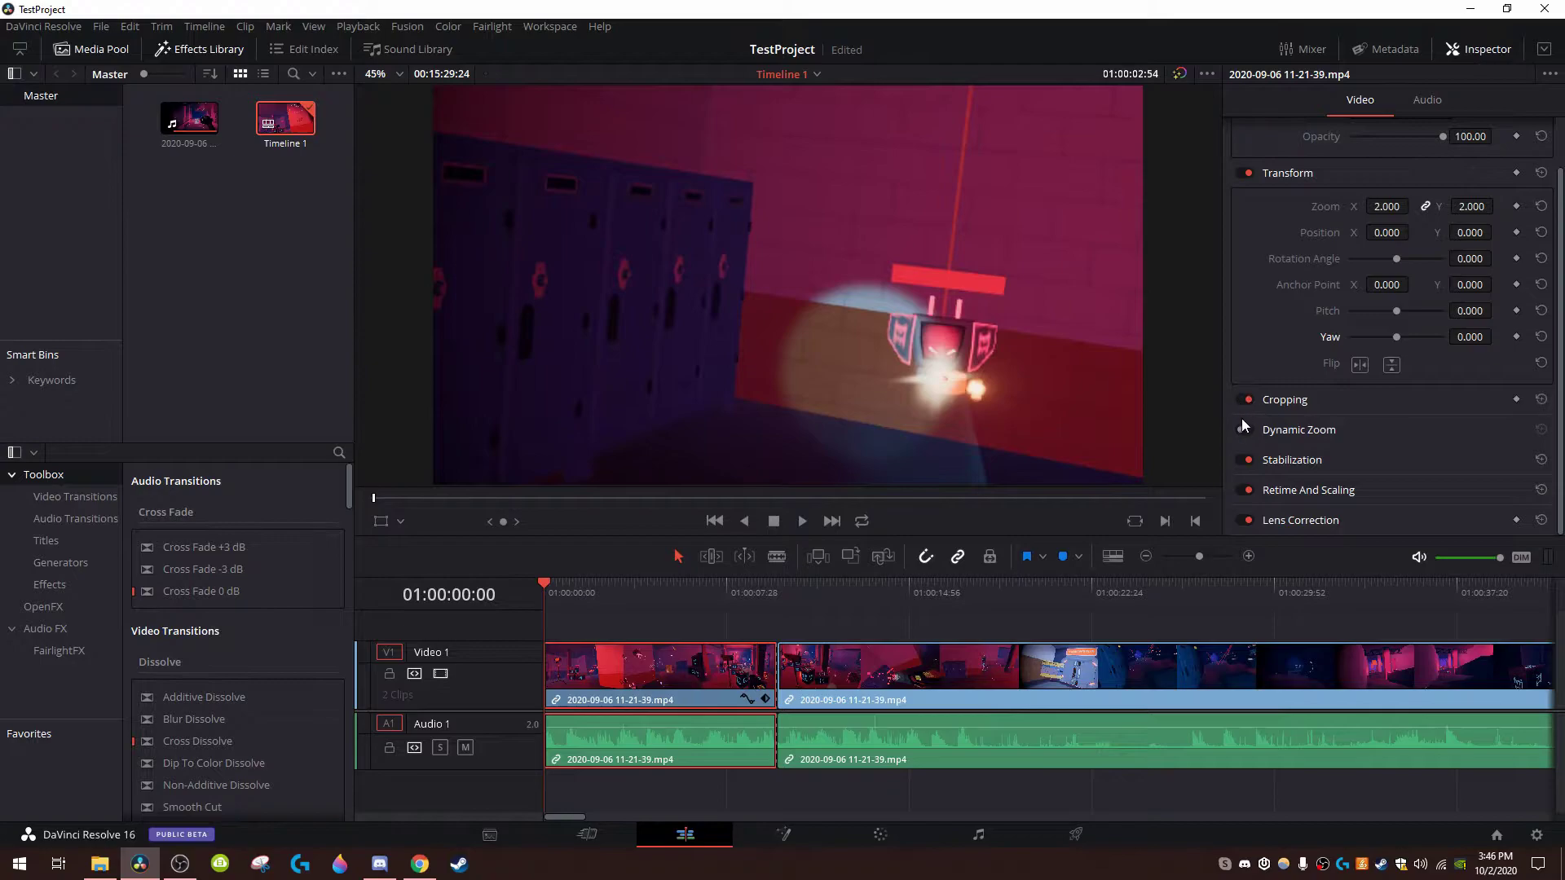
pyautogui.click(1277, 401)
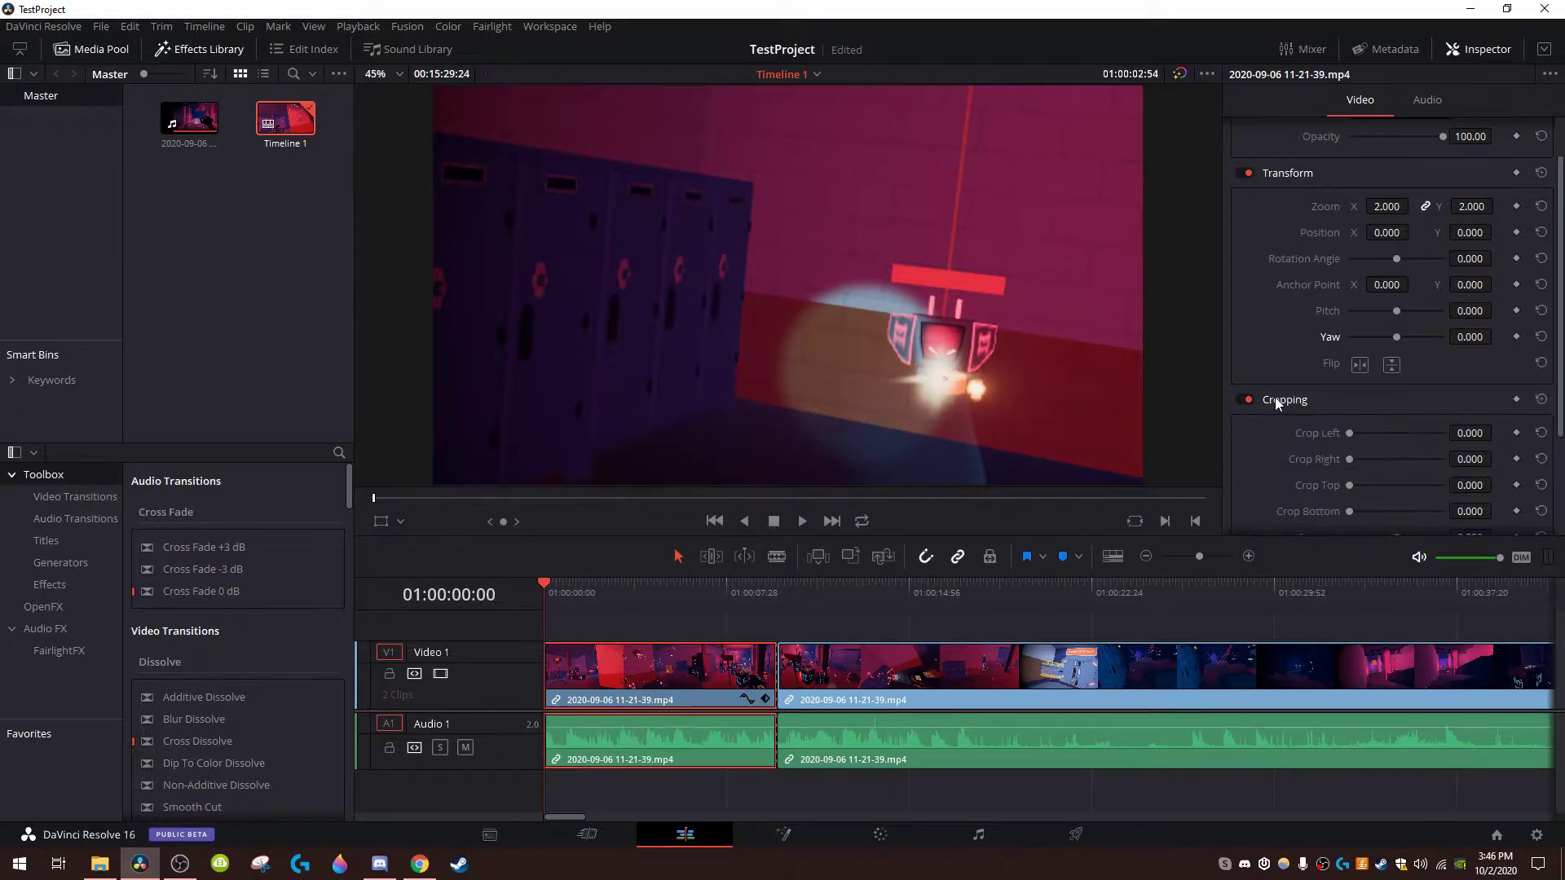
pyautogui.scroll(-1, 1259, 406)
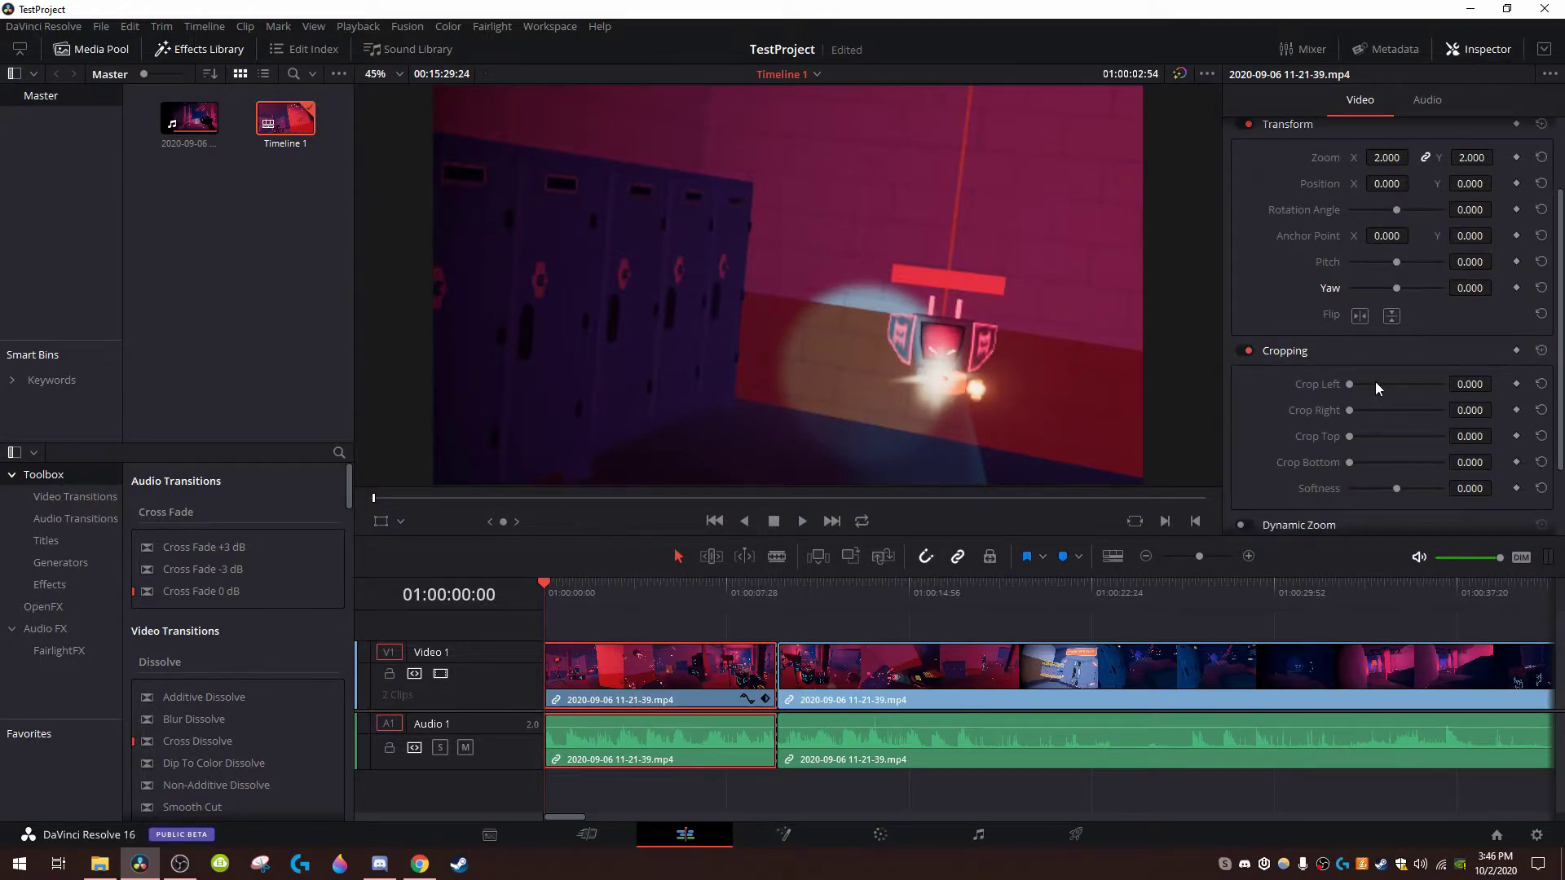
pyautogui.moveTo(1352, 388); pyautogui.dragTo(1412, 499)
pyautogui.click(1540, 410)
pyautogui.click(1540, 384)
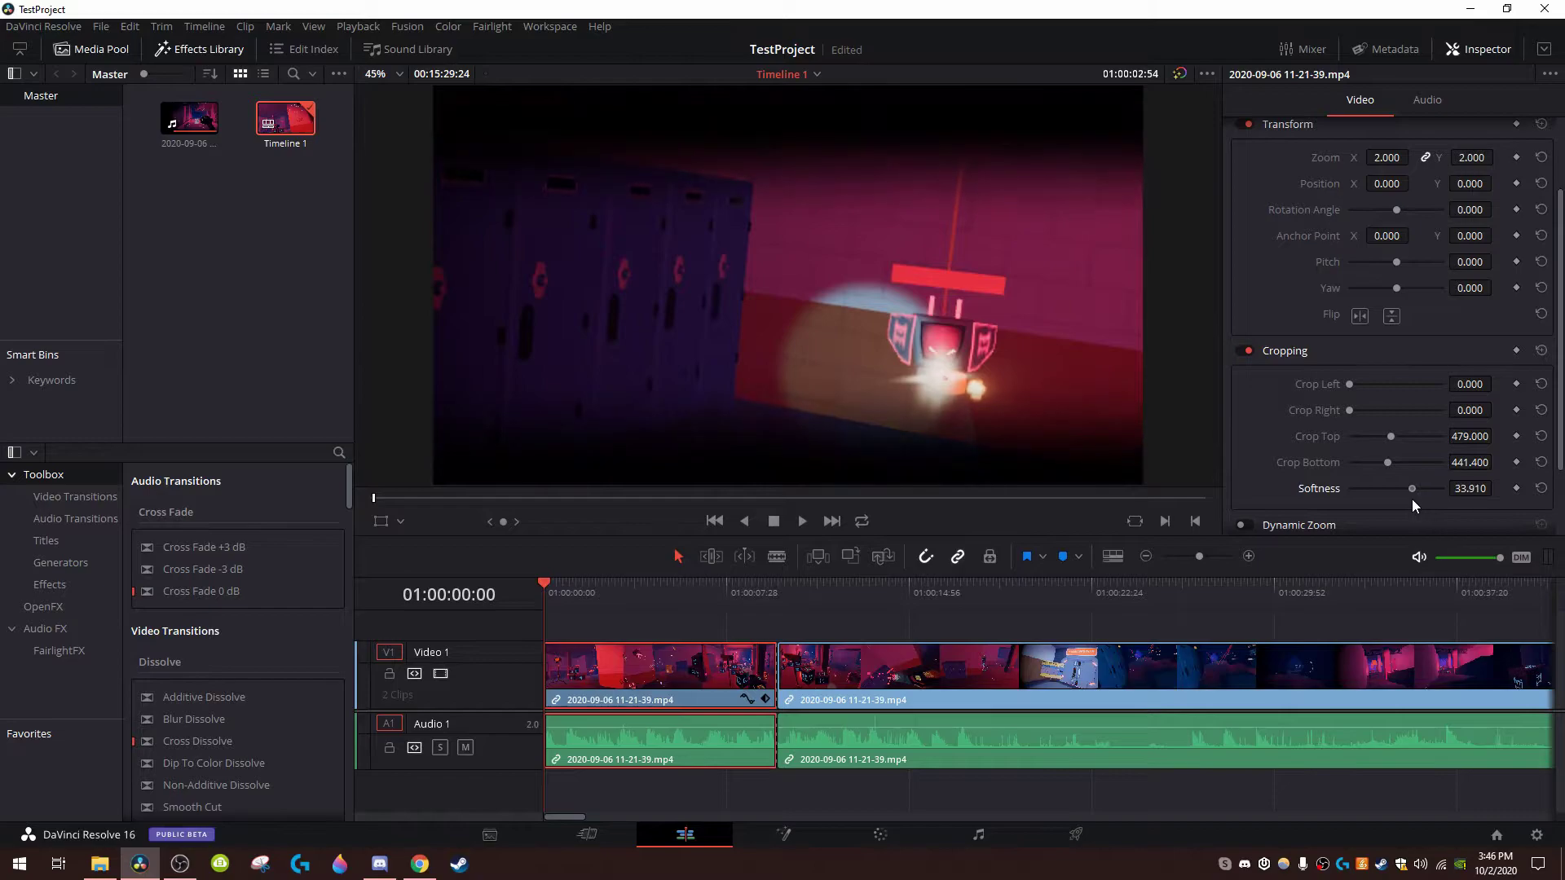
# Undo the first clip's crop and softness changes, reset its left crop, and collapse the cropping settings
pyautogui.hotkey('ctrl', 'z')
pyautogui.hotkey('ctrl', 'z')
pyautogui.hotkey('ctrl', 'z')
pyautogui.hotkey('ctrl', 'z')
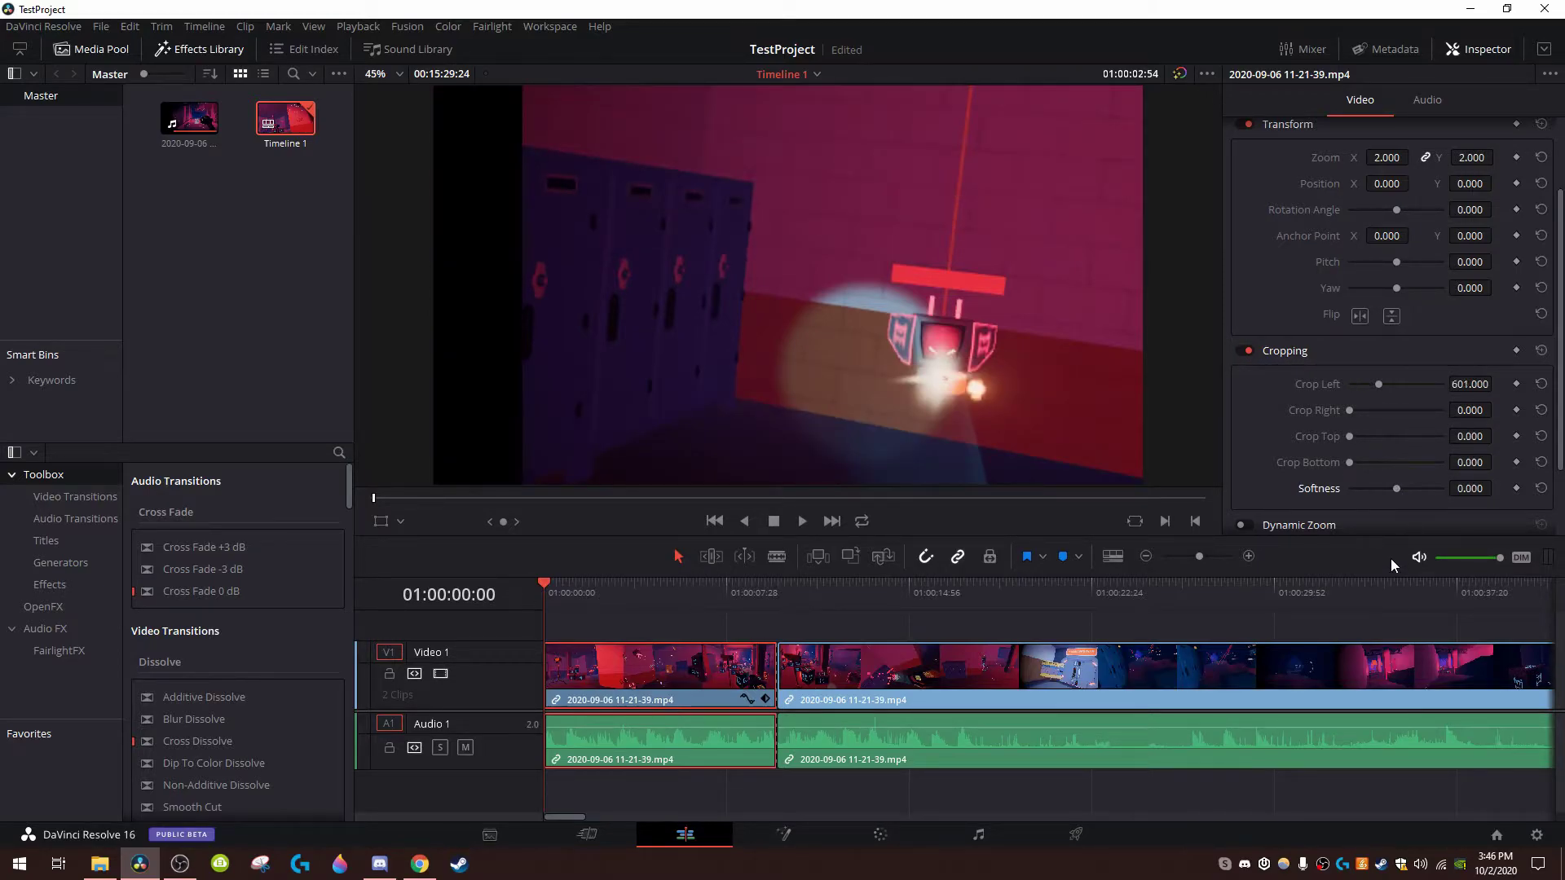
pyautogui.click(1540, 384)
pyautogui.scroll(-1, 1416, 472)
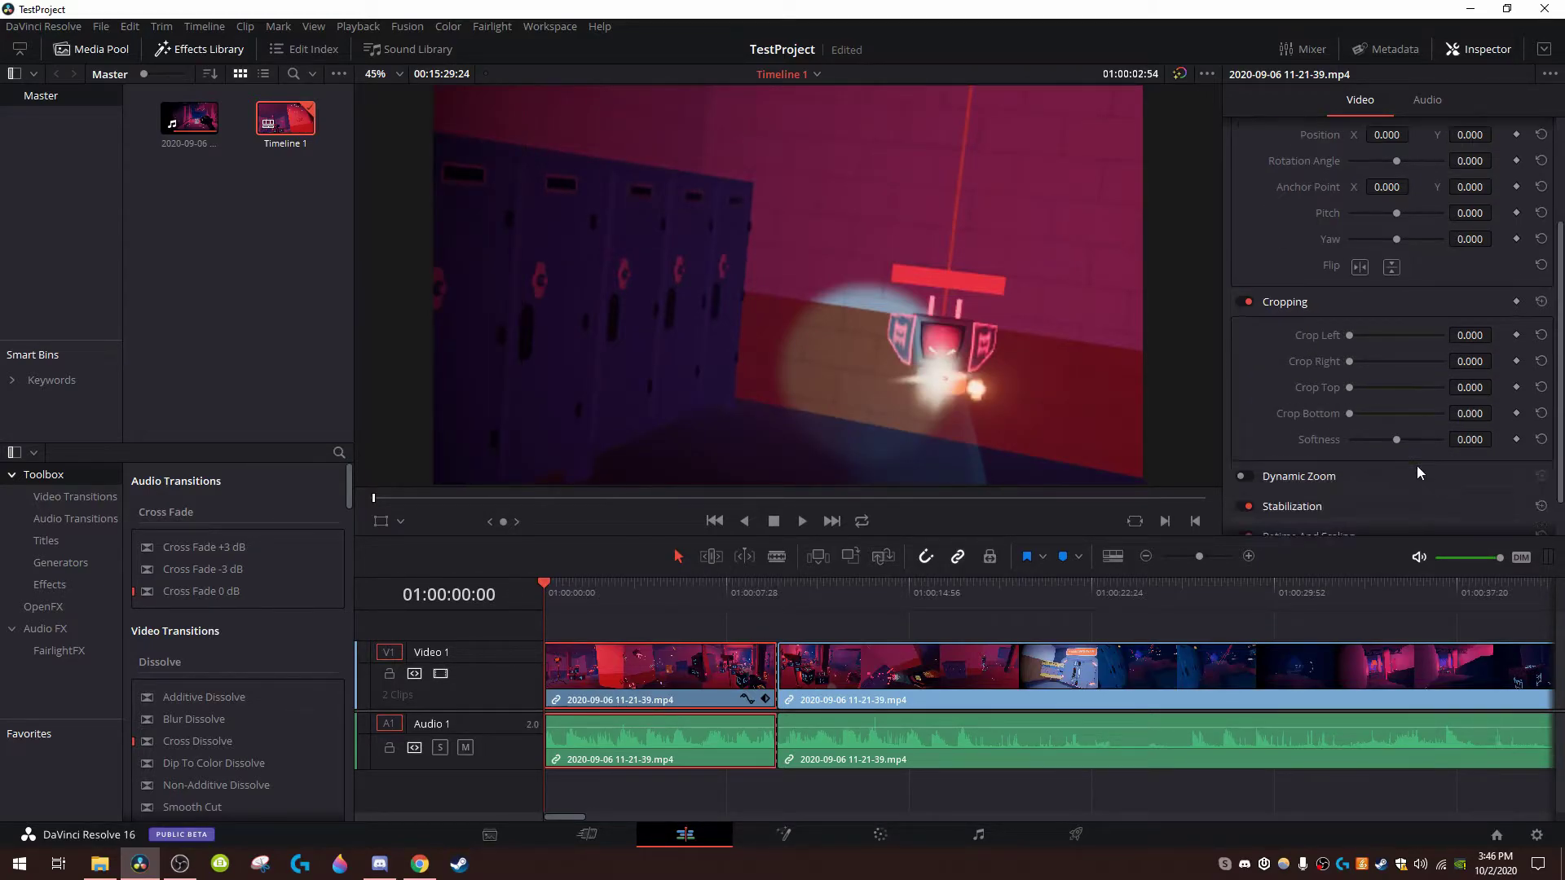
pyautogui.scroll(-1, 1417, 473)
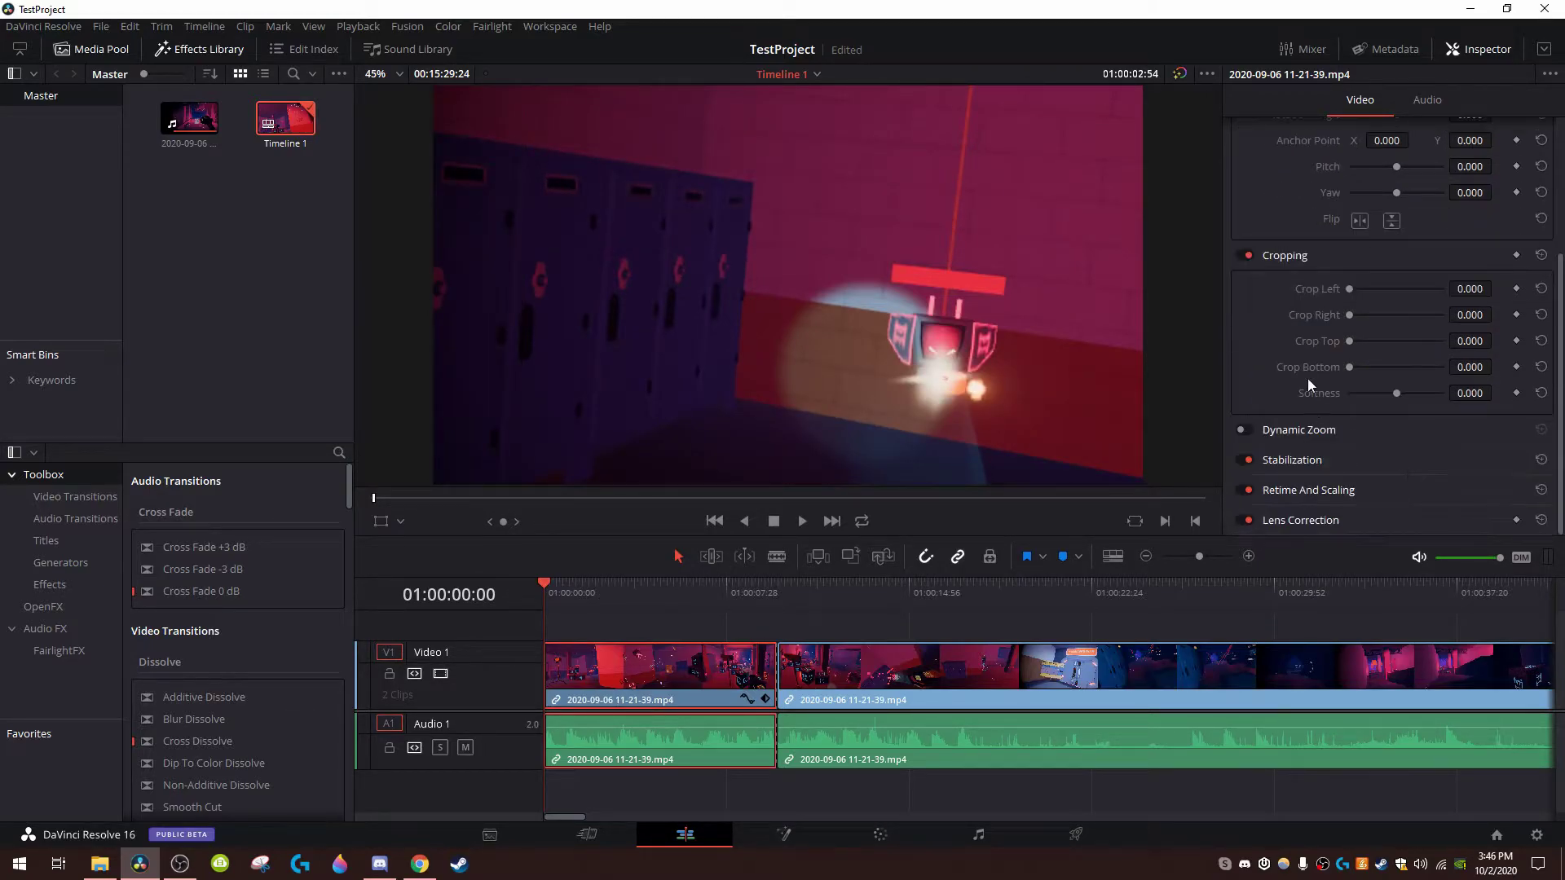
pyautogui.click(1325, 259)
# Try Dynamic Zoom on the first clip by switching it on and off, leaving it disabled
pyautogui.click(1309, 427)
pyautogui.scroll(-1, 1318, 421)
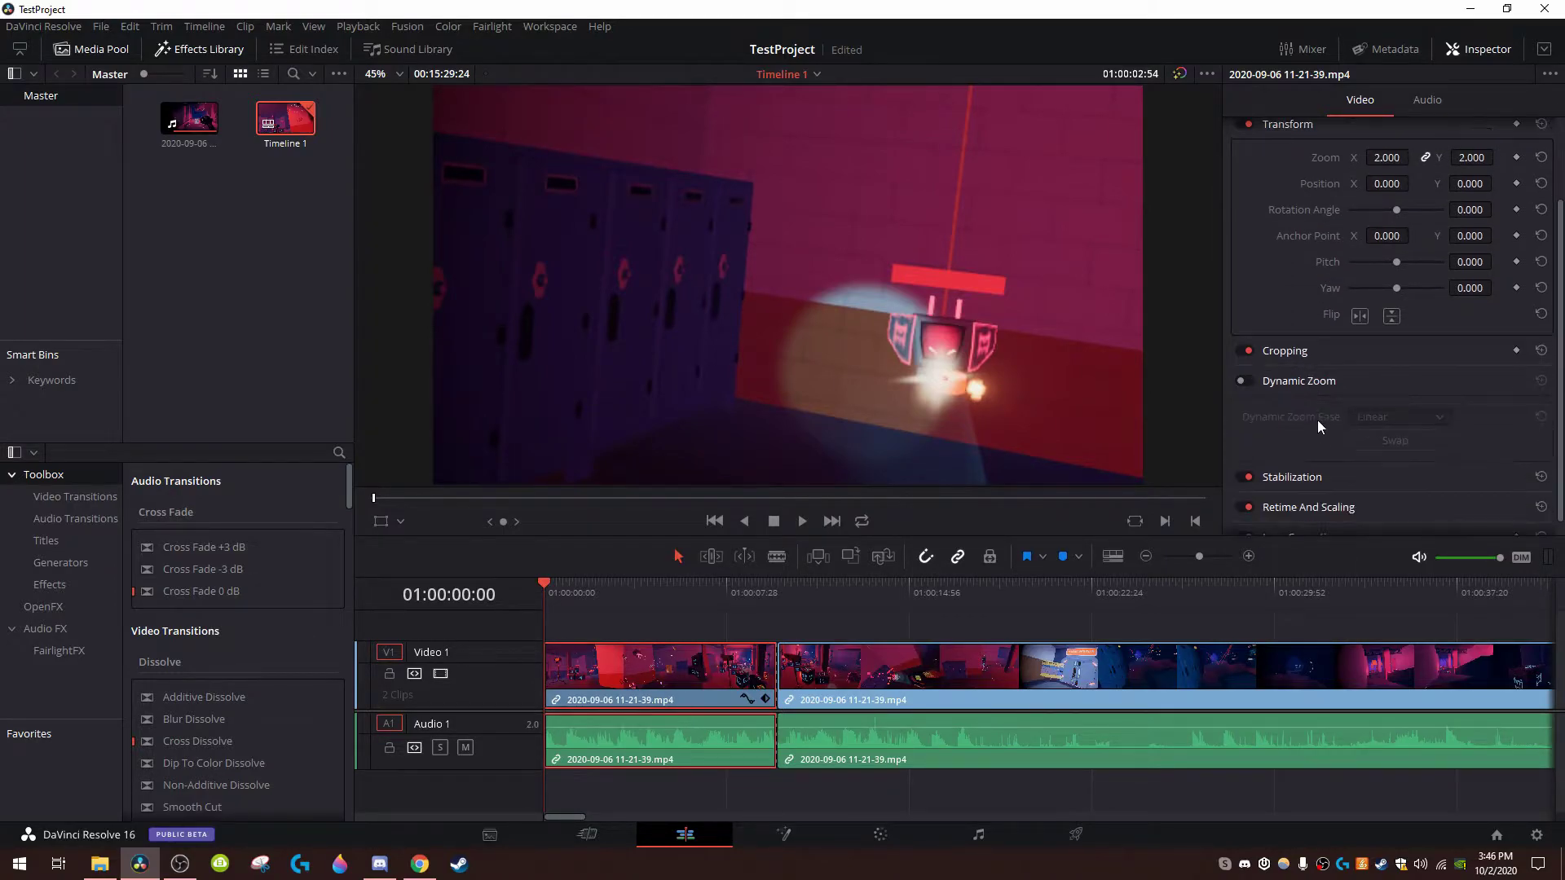
pyautogui.click(1244, 381)
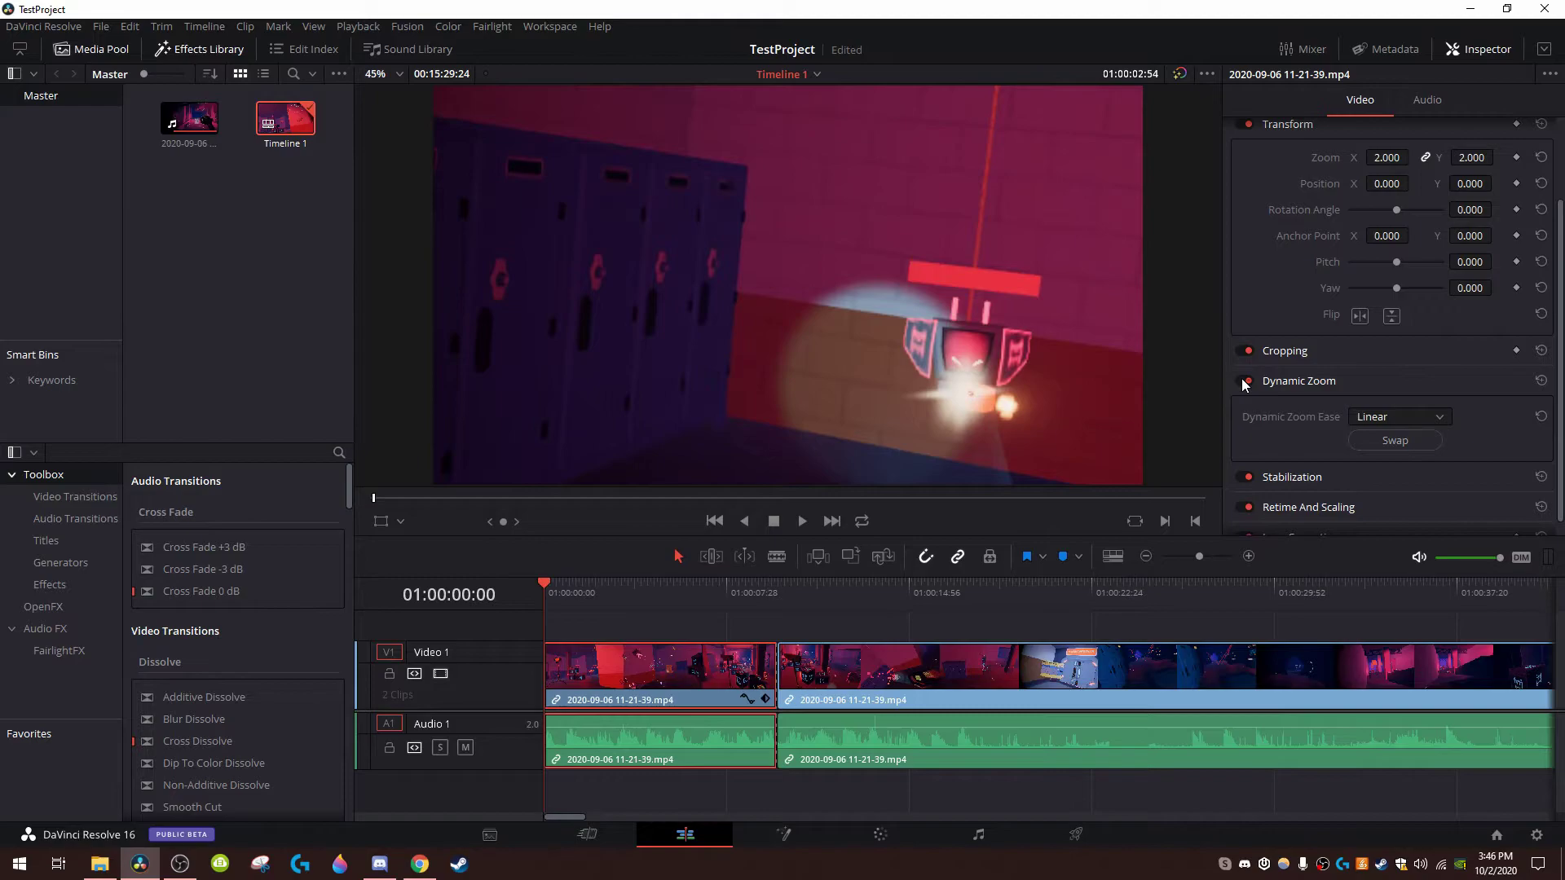
pyautogui.click(1245, 382)
pyautogui.click(1242, 383)
pyautogui.click(1243, 383)
pyautogui.click(1242, 383)
pyautogui.click(1242, 384)
pyautogui.click(1281, 383)
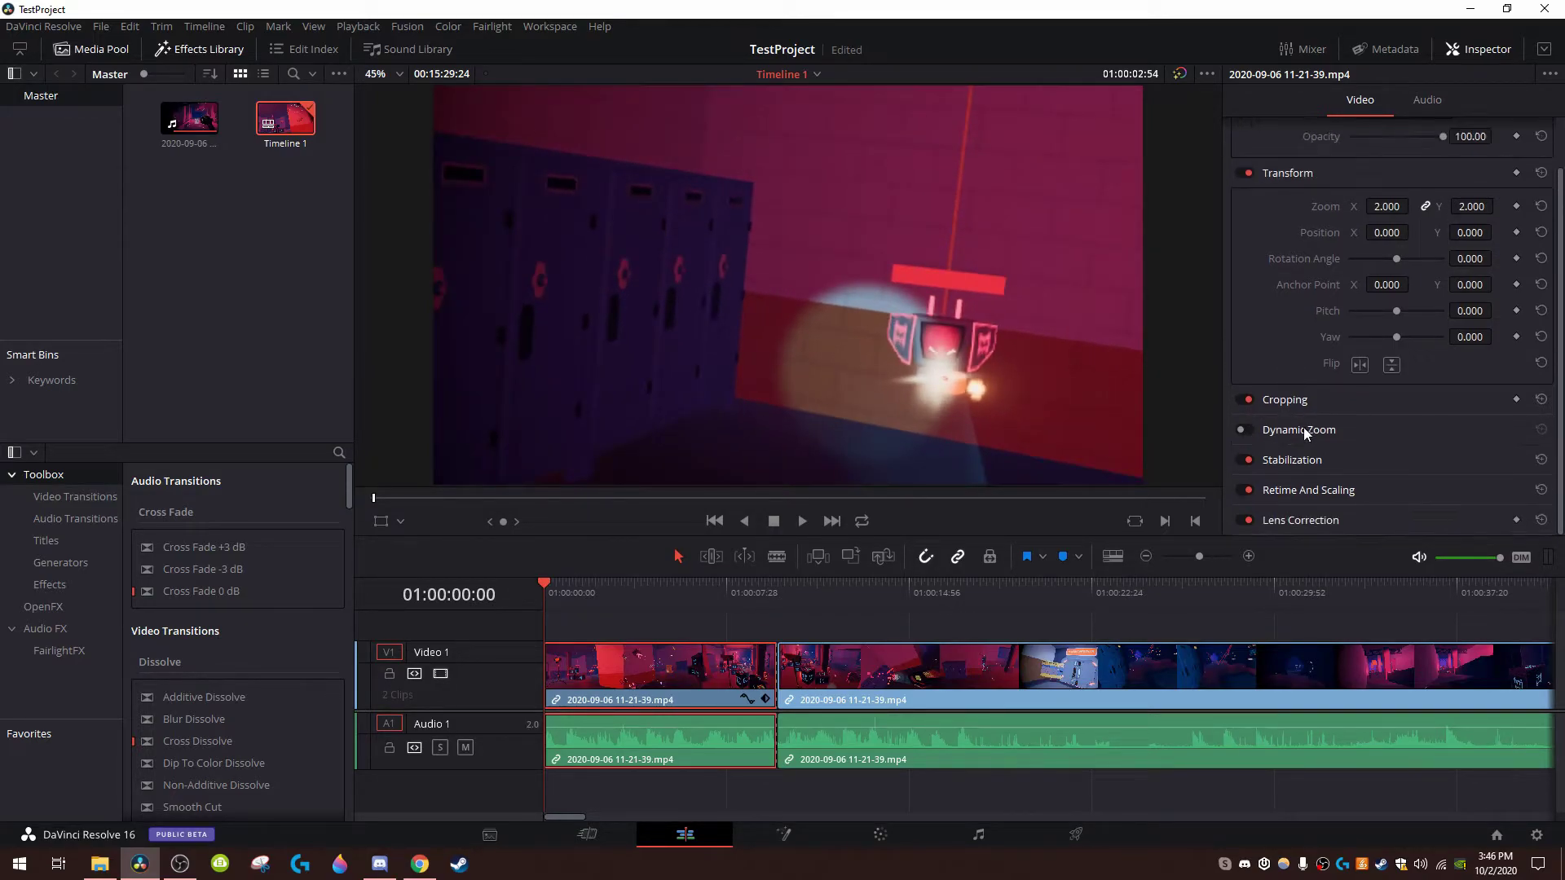
# Set the first clip's stabilization cropping ratio to about 0.387 and increase its smoothing
pyautogui.click(1302, 462)
pyautogui.scroll(-3, 1312, 438)
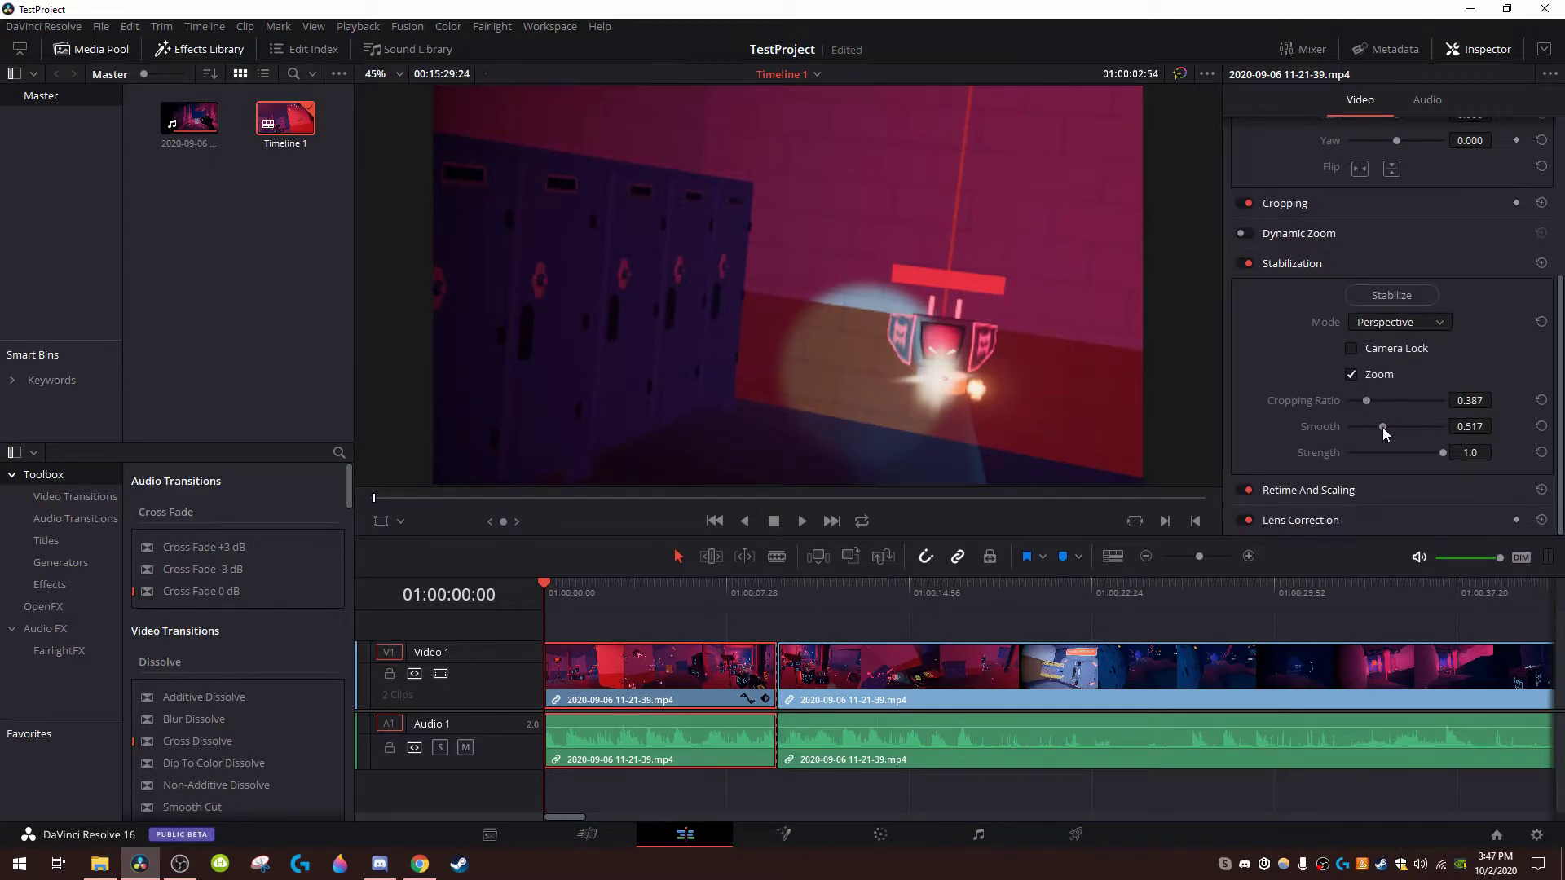
pyautogui.moveTo(1383, 427); pyautogui.dragTo(1399, 427)
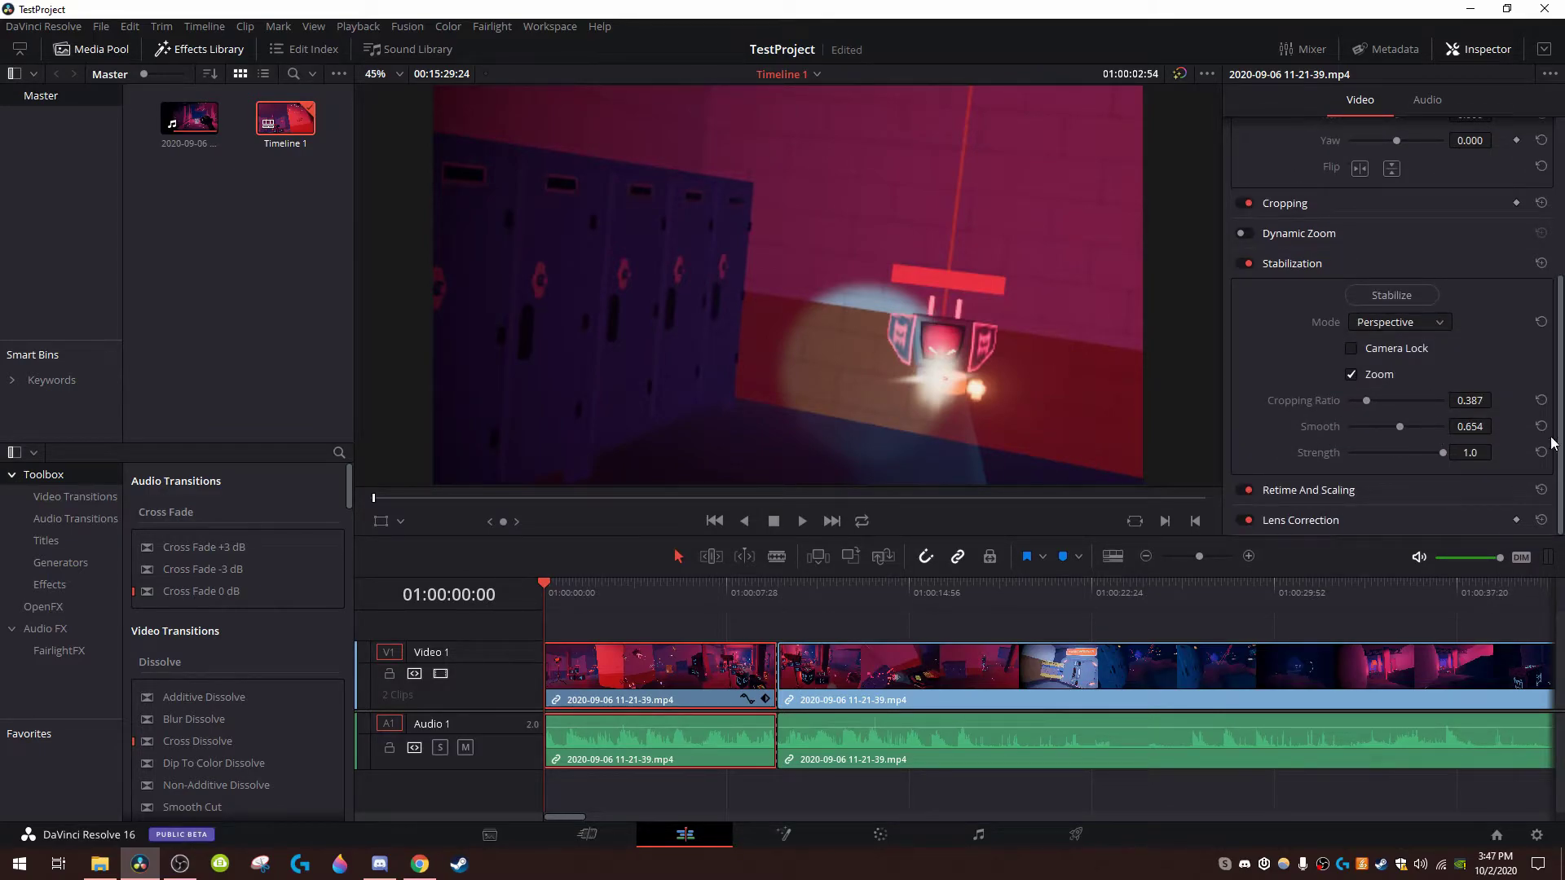
pyautogui.click(1322, 266)
# Try a different retime process for the first clip and reset it to the project settings
pyautogui.click(1294, 490)
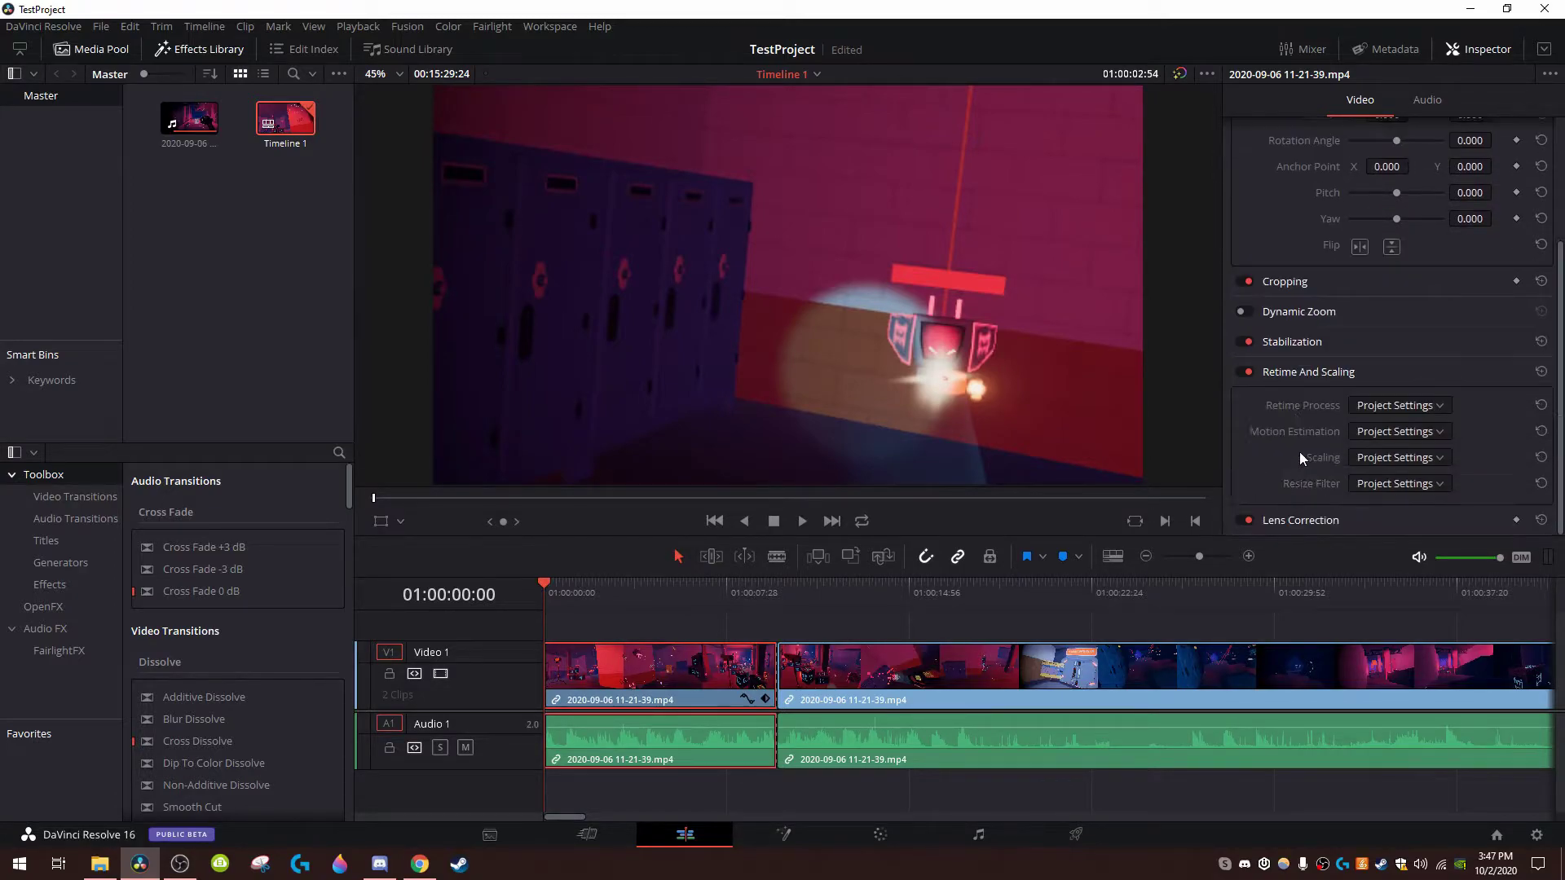
pyautogui.click(1379, 408)
pyautogui.click(1382, 424)
pyautogui.click(1541, 405)
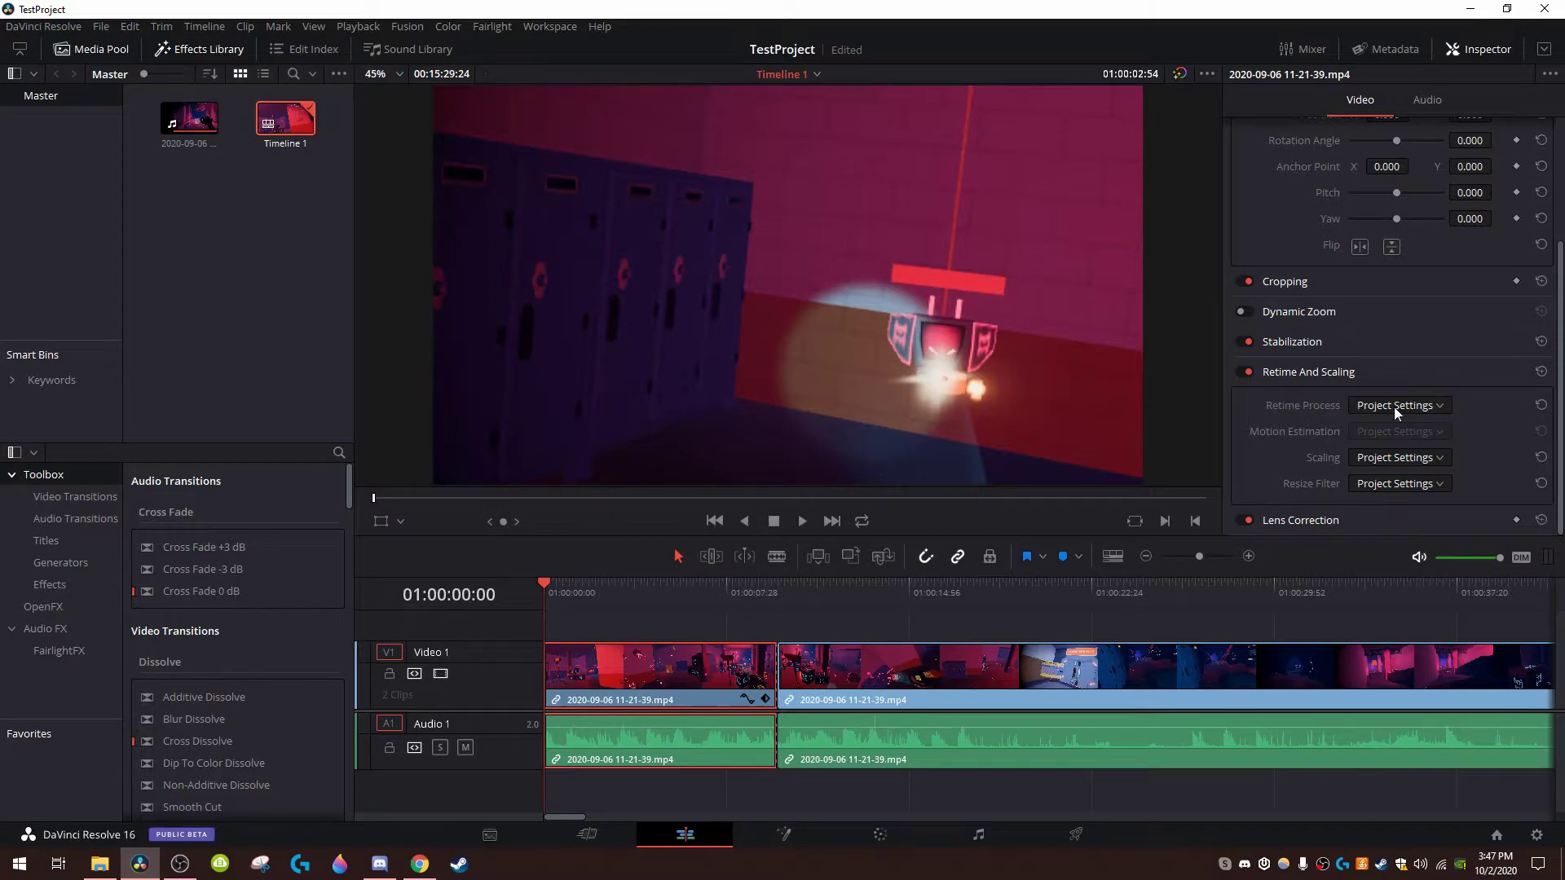
pyautogui.click(1323, 375)
# Try applying a lens correction distortion of about 0.026 to the first clip and decline the upgrade offer
pyautogui.click(1319, 525)
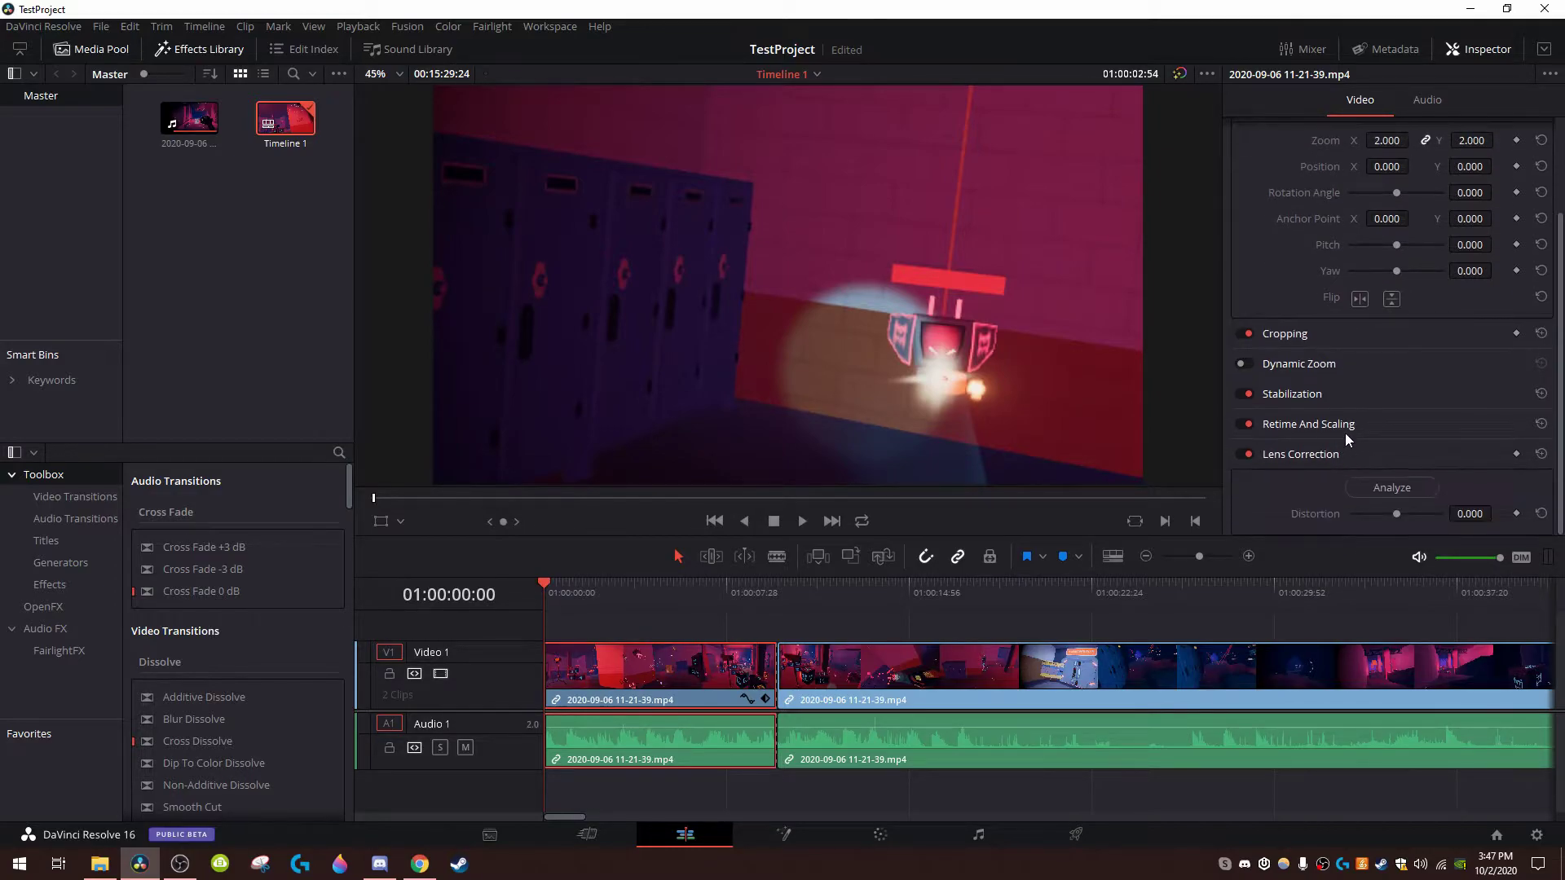
pyautogui.moveTo(1397, 515); pyautogui.dragTo(1433, 520)
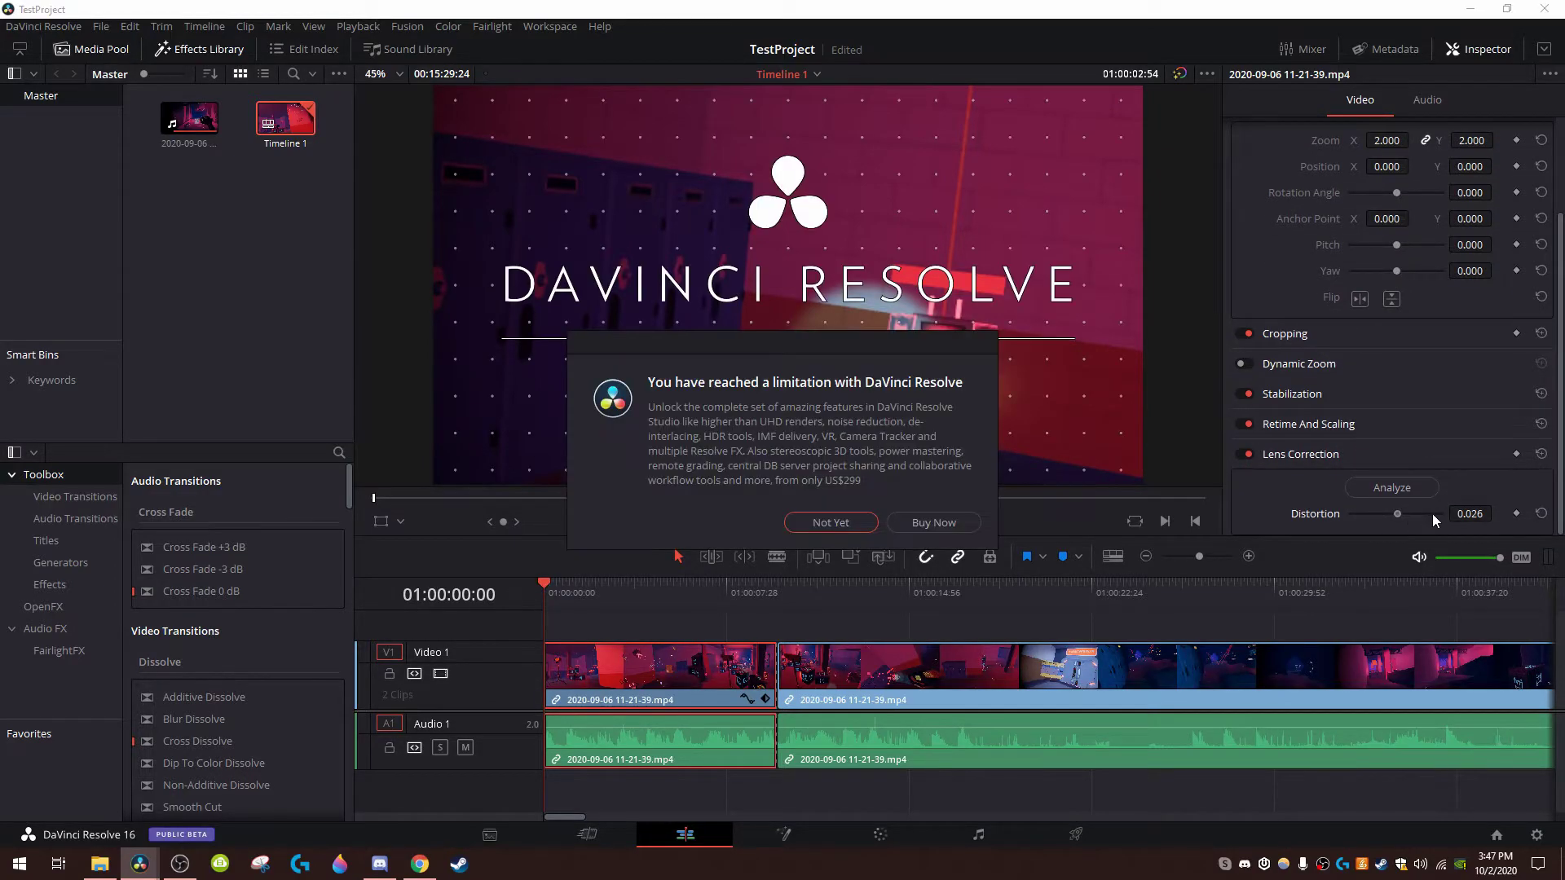
pyautogui.click(825, 512)
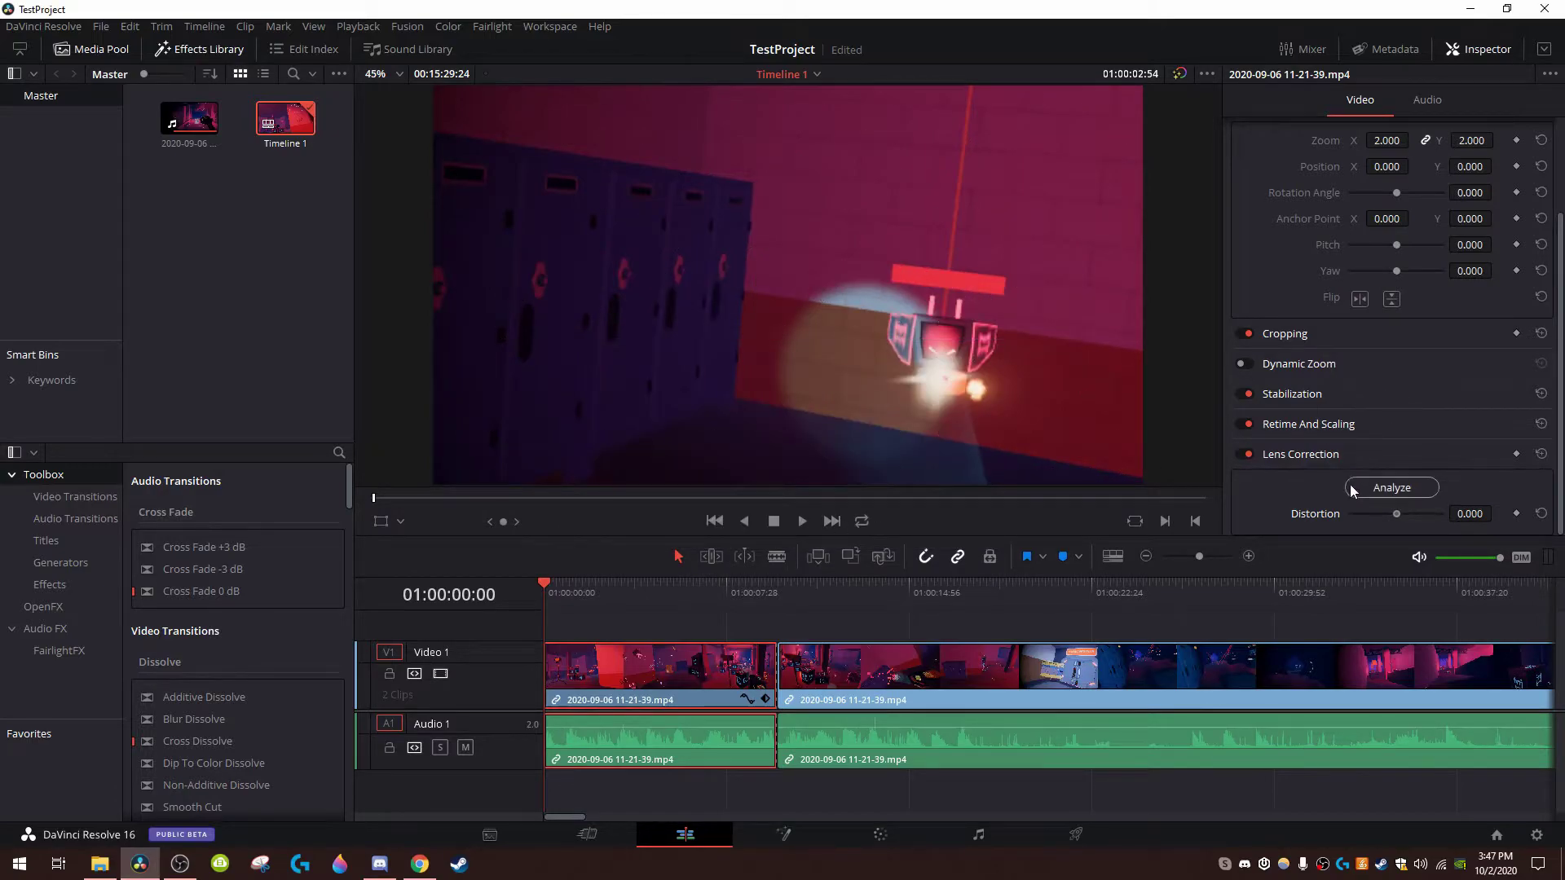
pyautogui.scroll(3, 1323, 454)
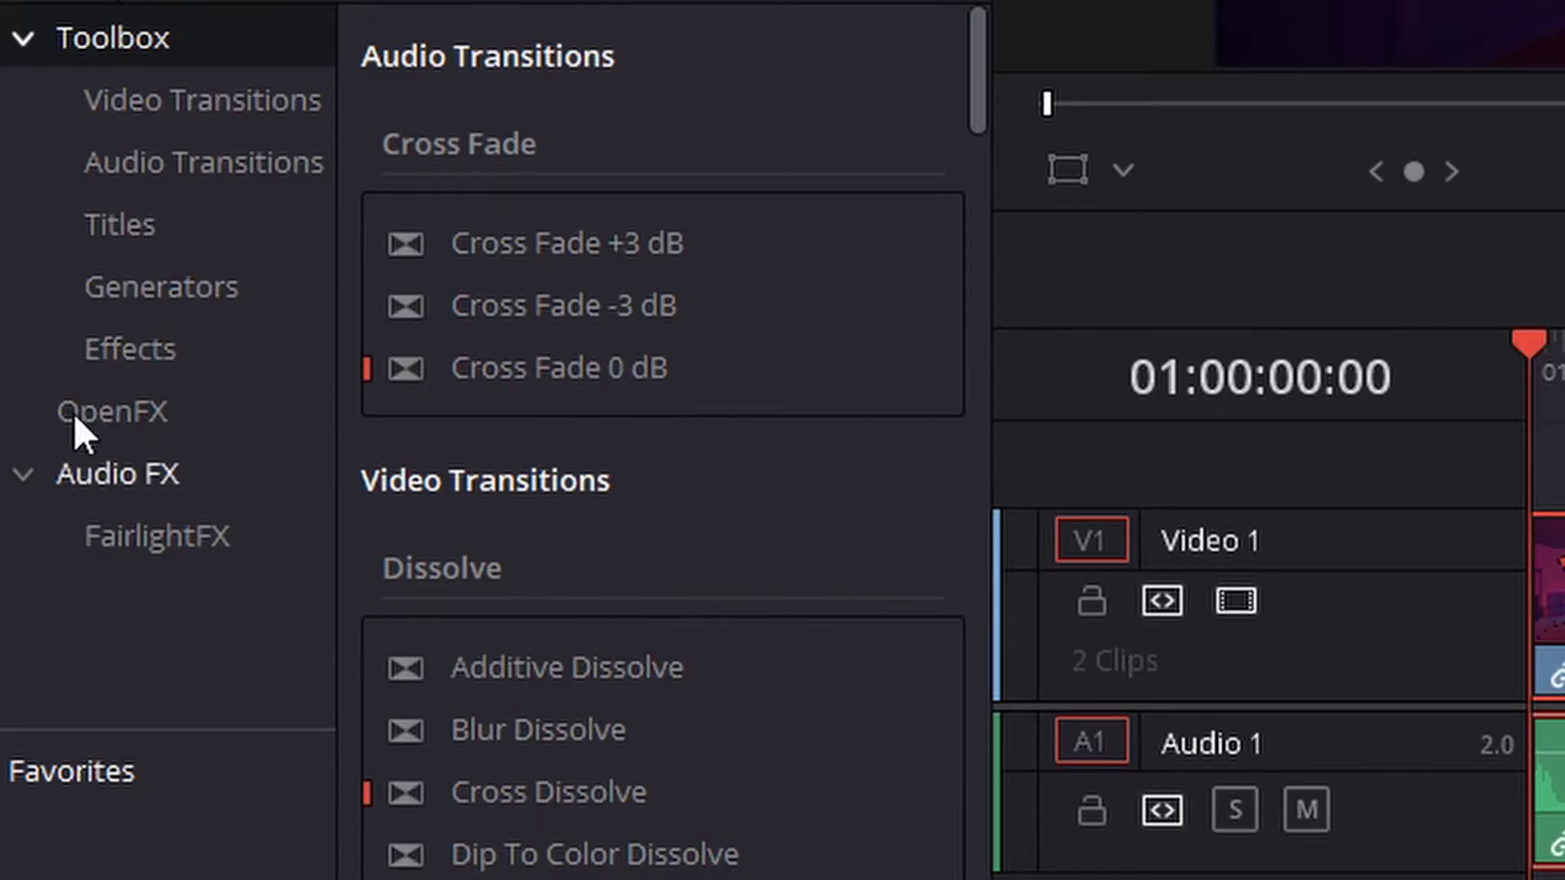
# Look through the effects library's transitions, titles, generators, effects, OpenFX filters and FairlightFX
pyautogui.click(245, 111)
pyautogui.click(222, 167)
pyautogui.click(175, 236)
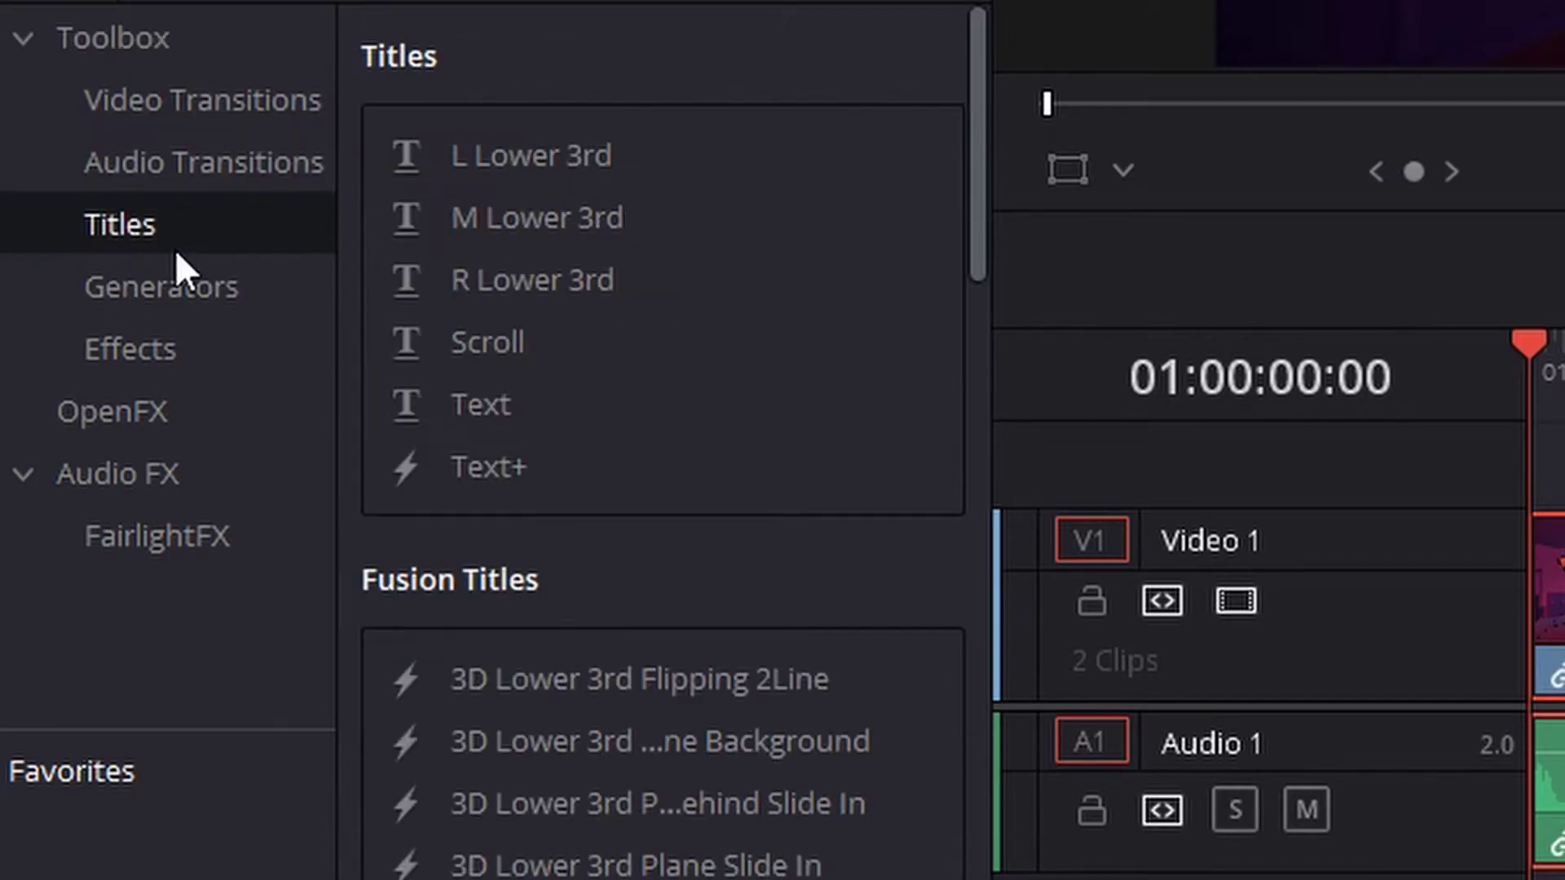
pyautogui.click(207, 345)
pyautogui.click(179, 412)
pyautogui.click(151, 479)
pyautogui.click(165, 404)
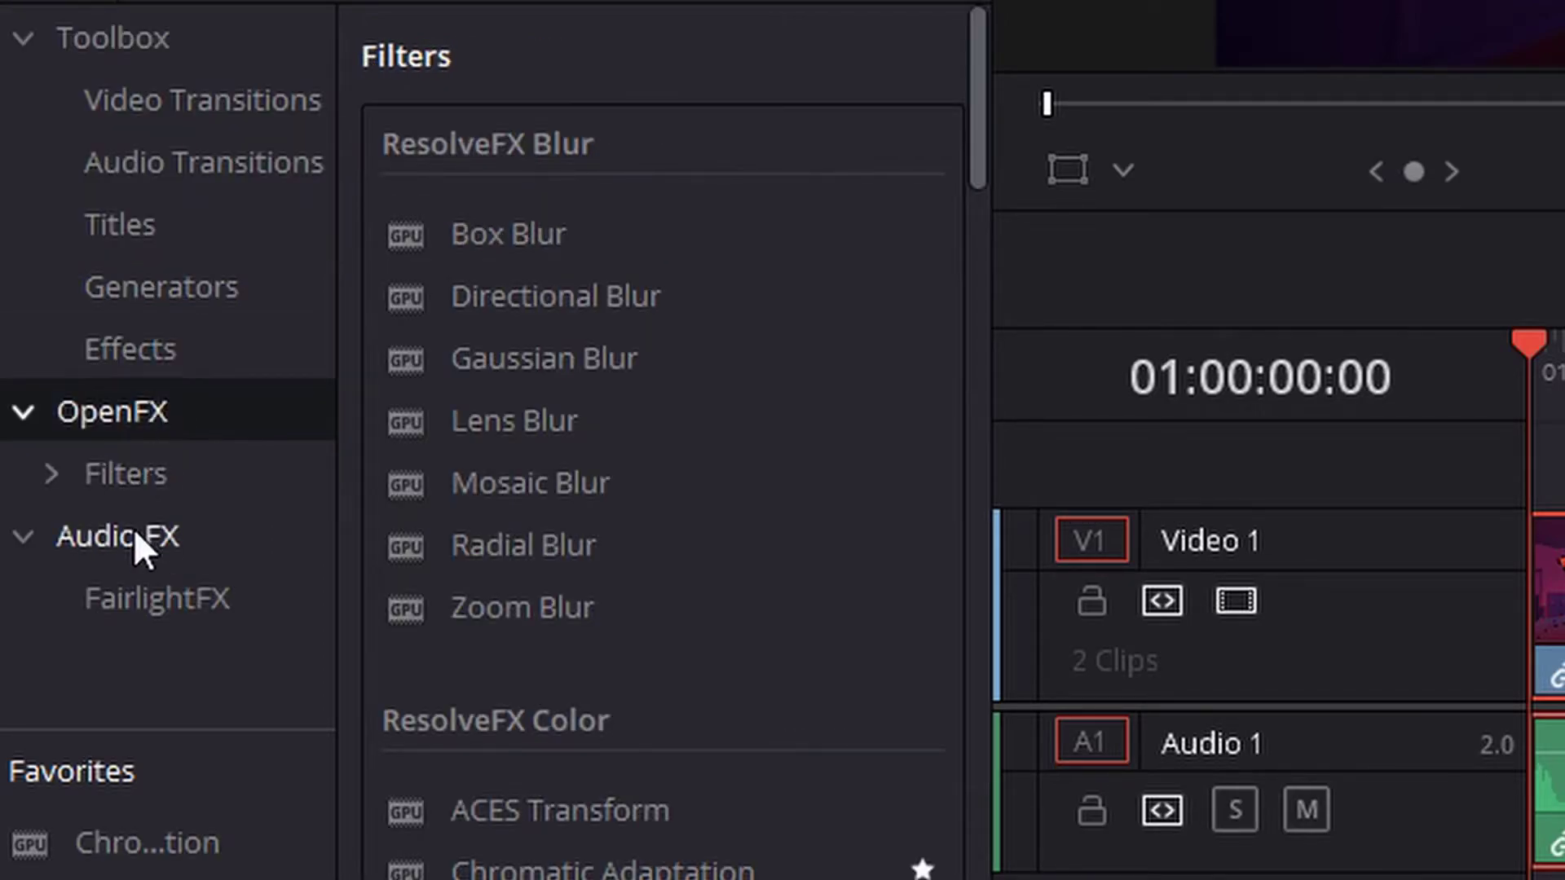
pyautogui.click(134, 532)
pyautogui.click(159, 600)
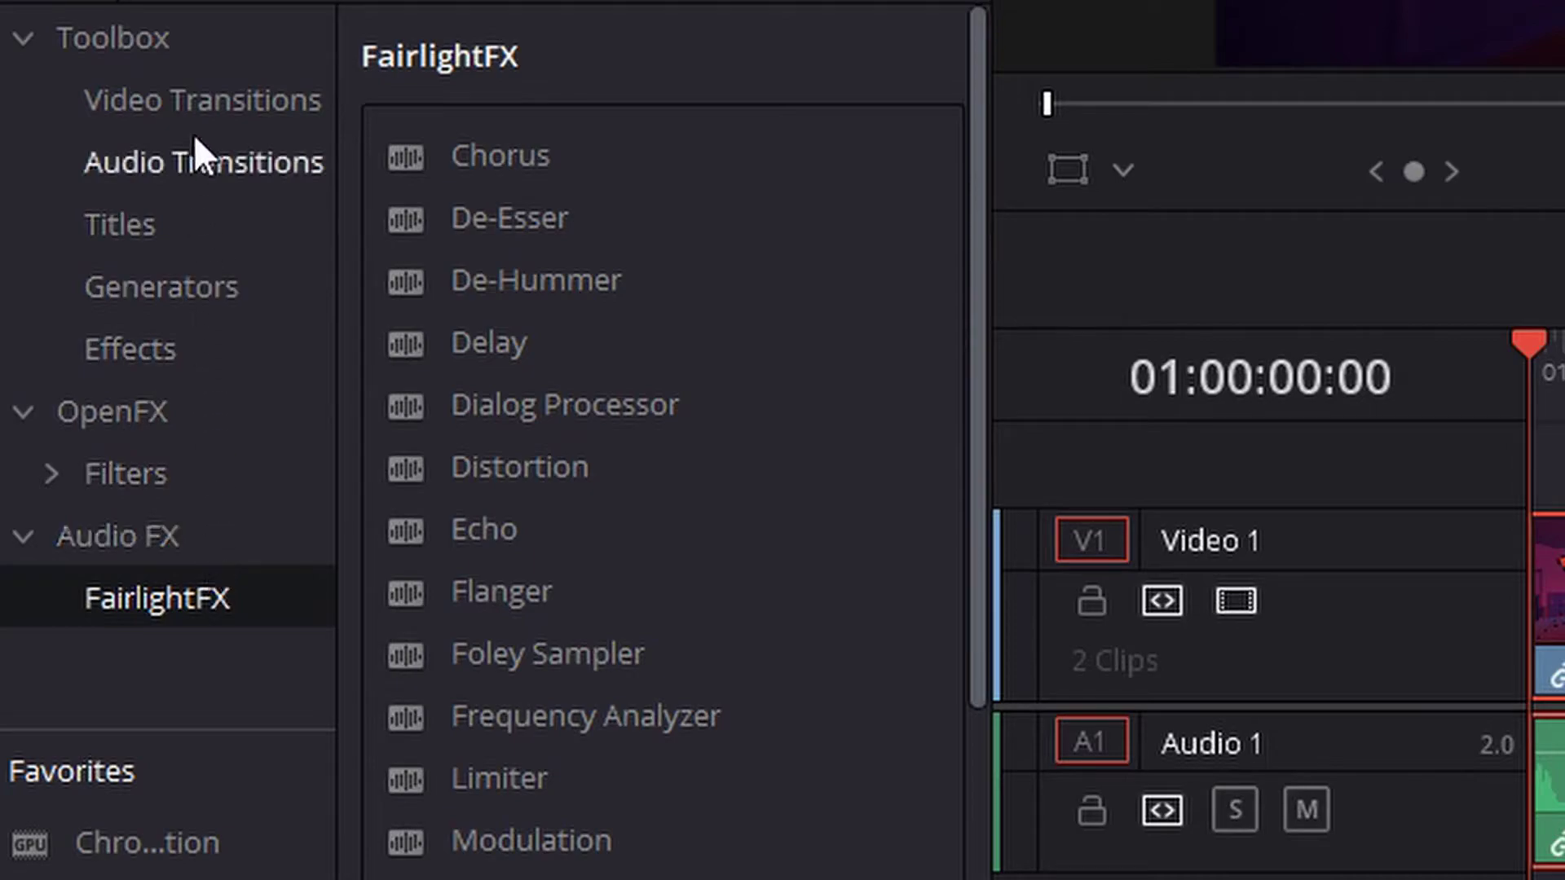
# Examine the available video transitions, from dissolves to shapes, and the audio cross fades
pyautogui.click(214, 114)
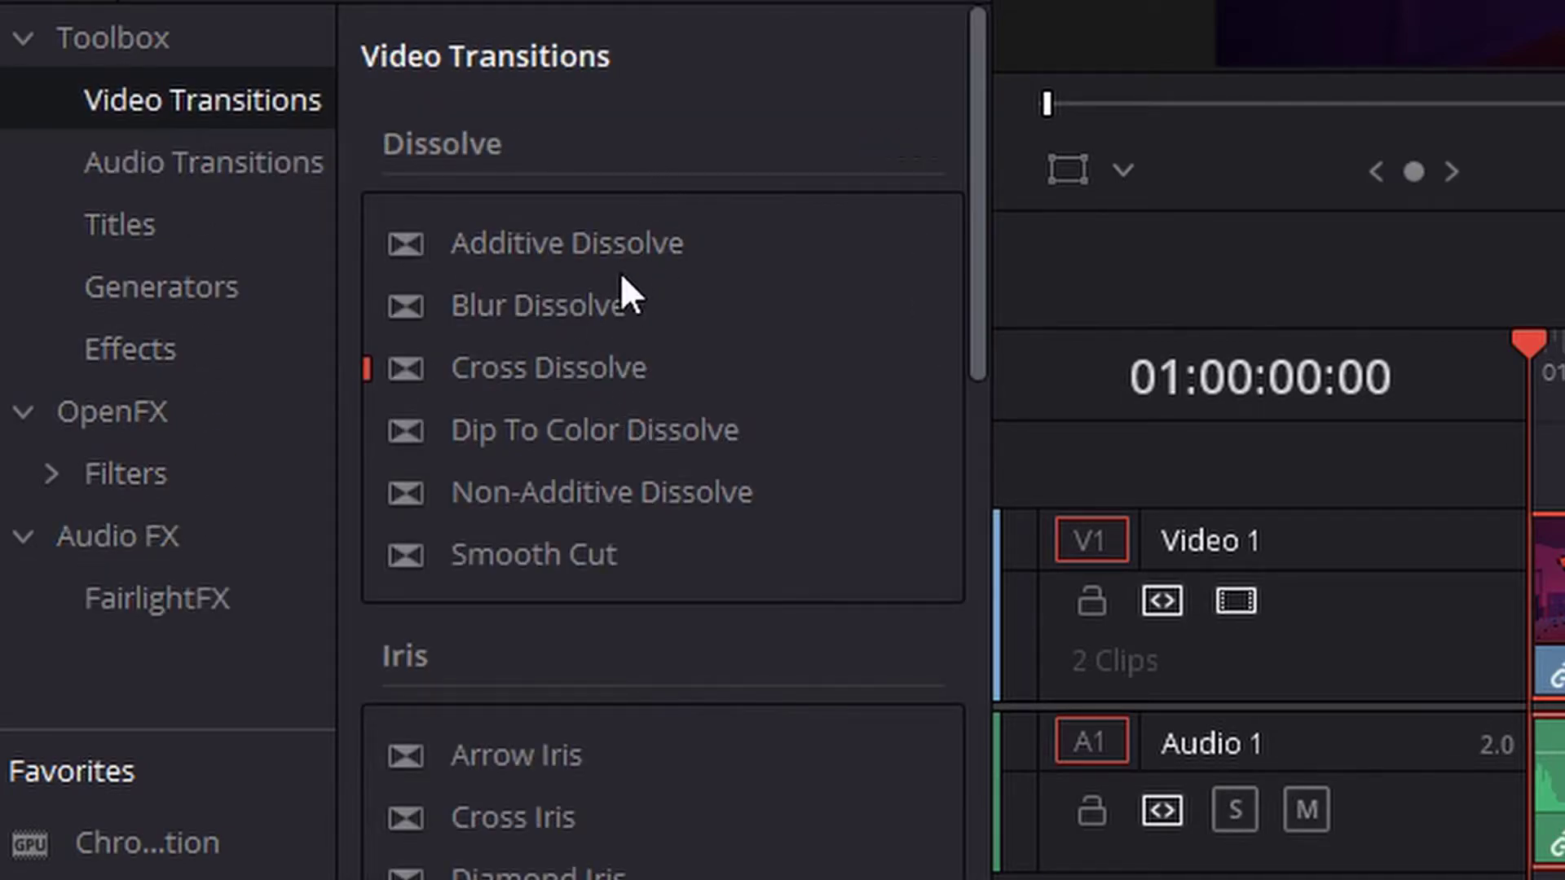
pyautogui.scroll(-10, 468, 492)
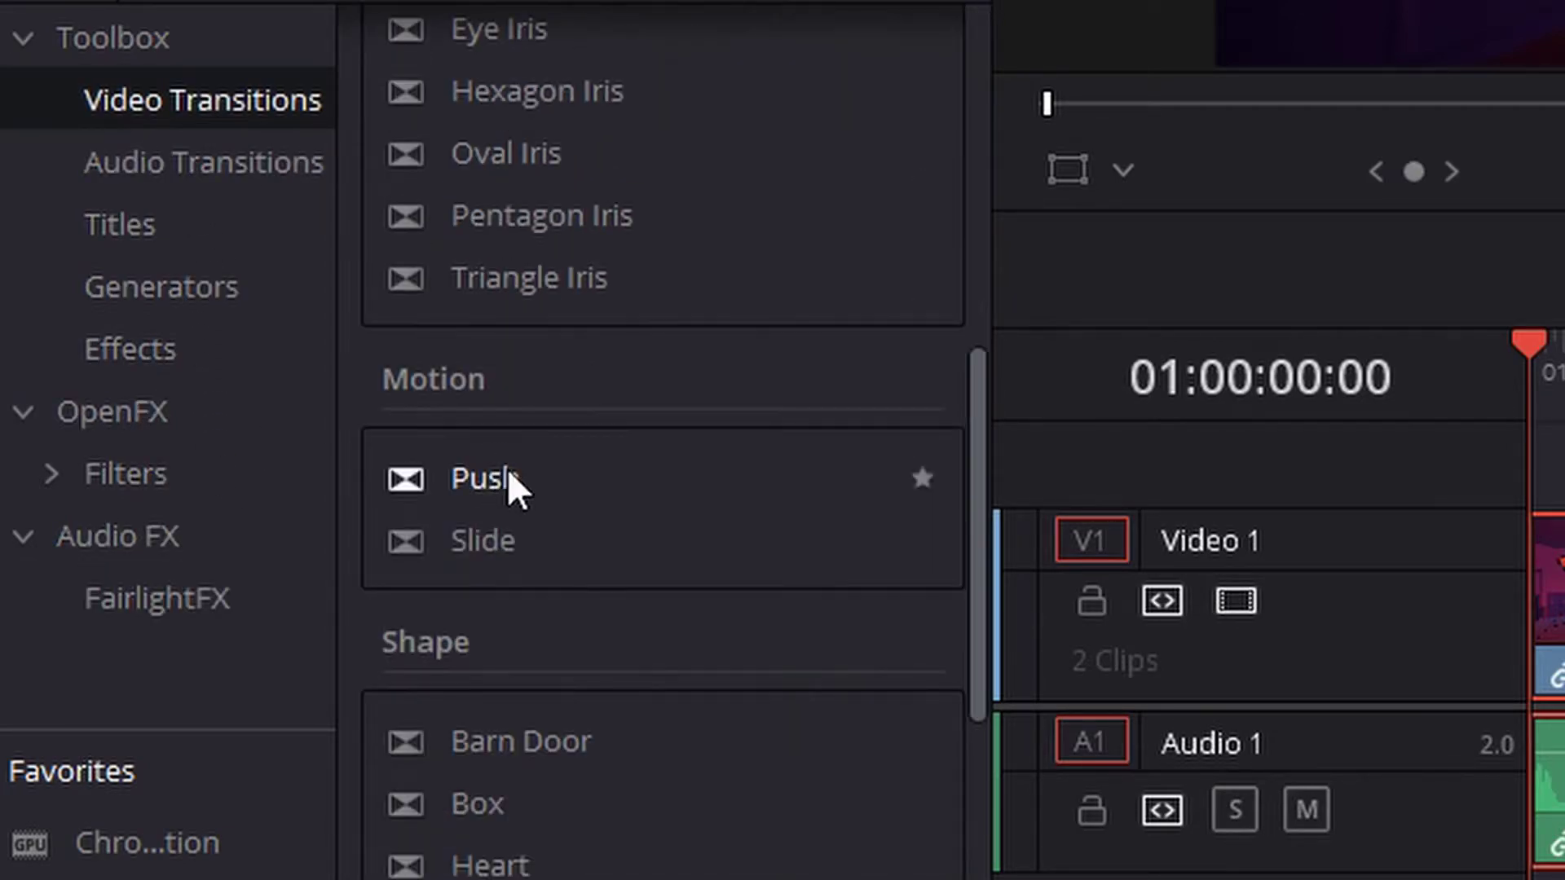
pyautogui.scroll(10, 524, 489)
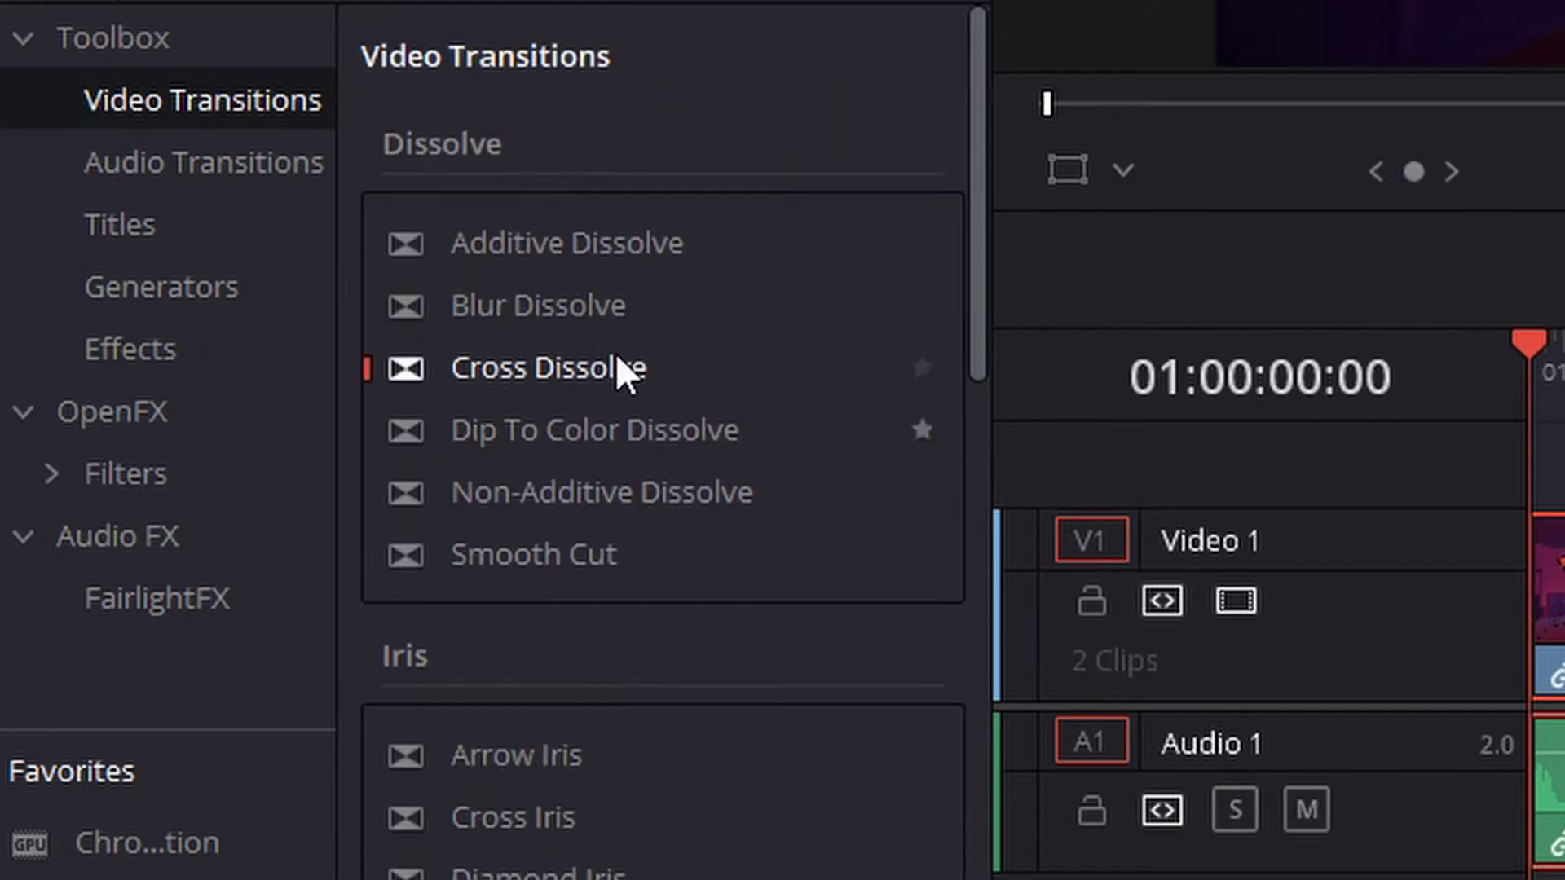
pyautogui.click(184, 164)
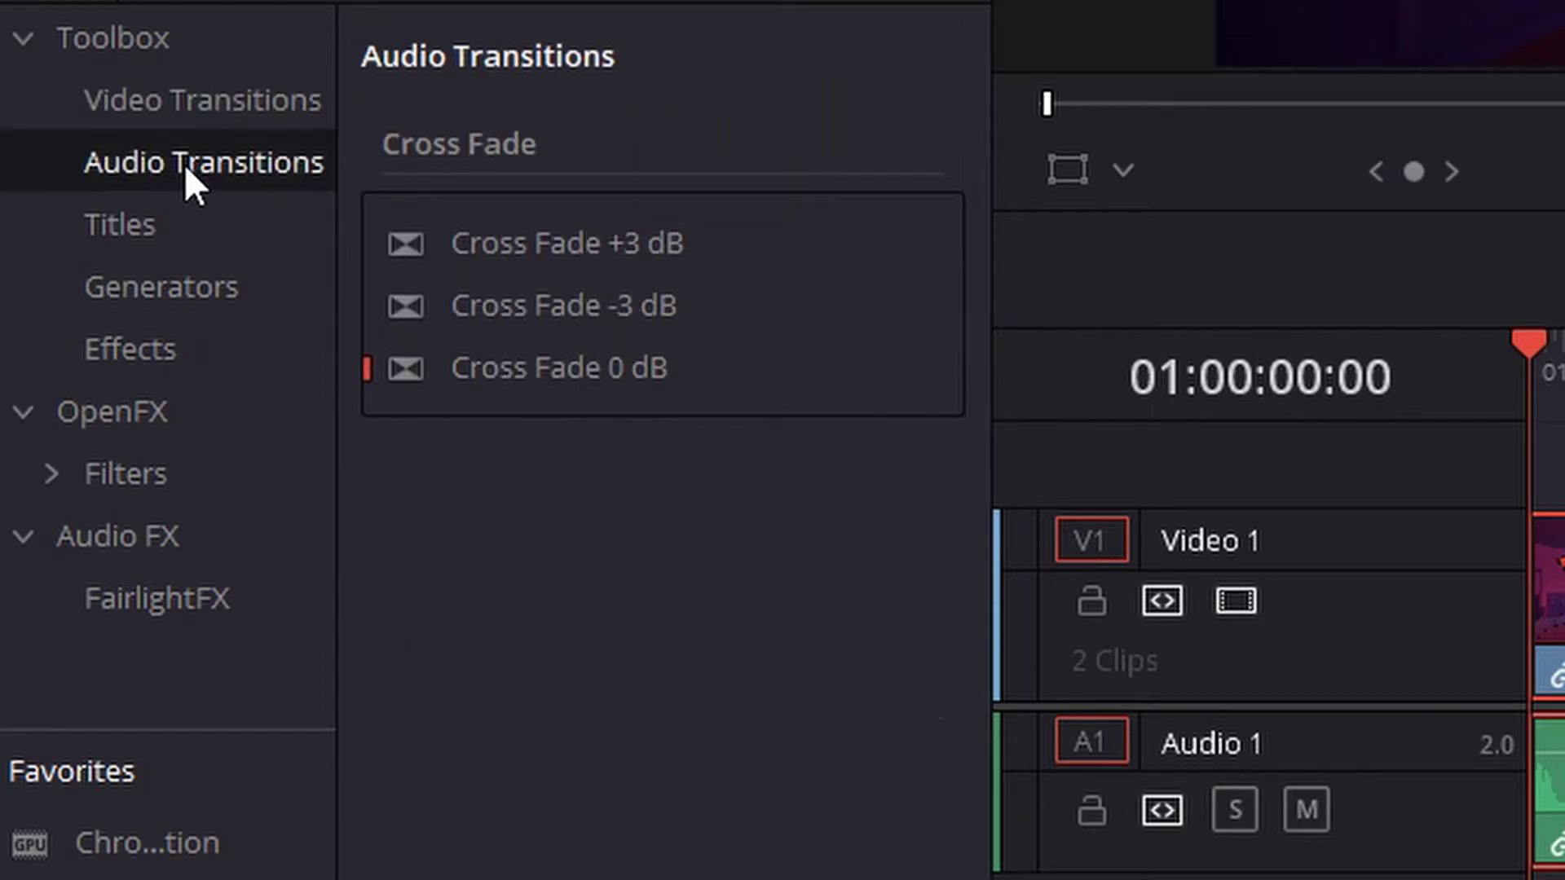
# Add a basic Text title on a new video track above the first clip, at the timeline start
pyautogui.click(155, 226)
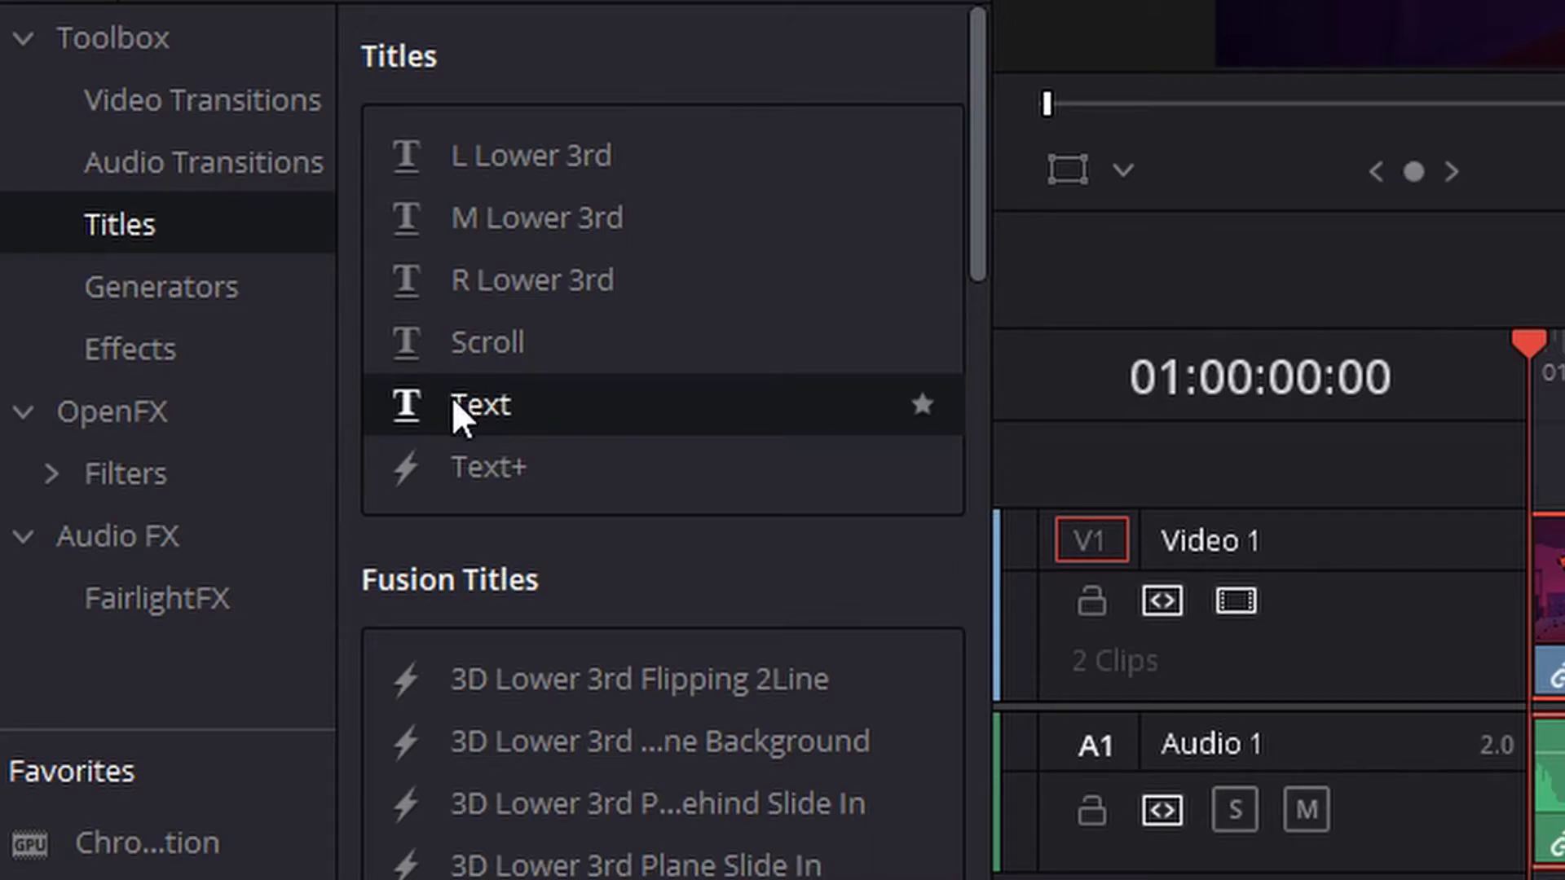
pyautogui.moveTo(452, 398); pyautogui.dragTo(594, 630)
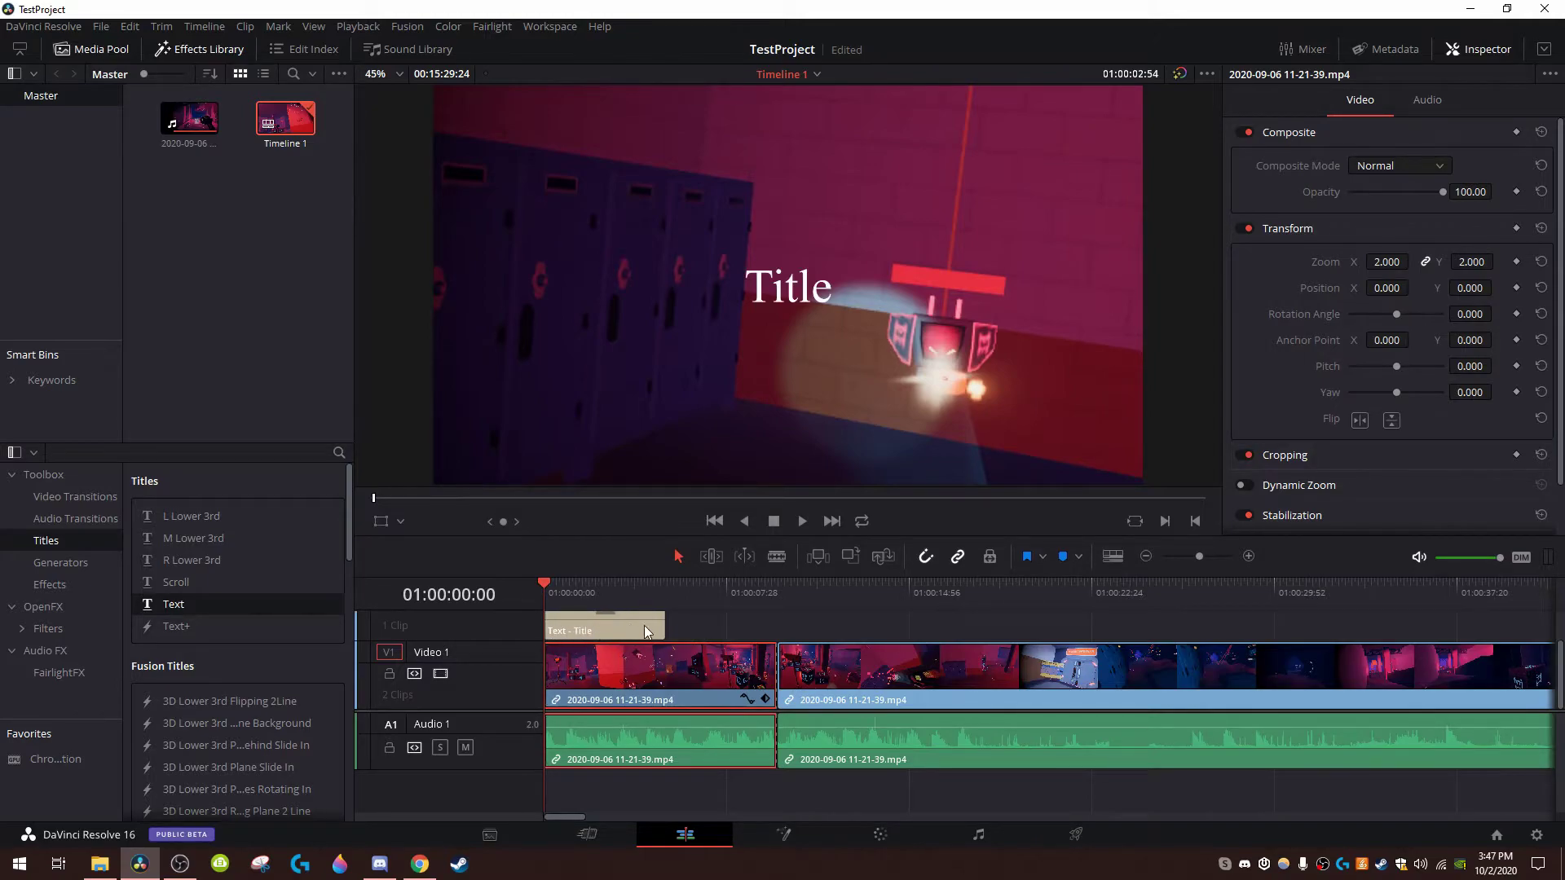
pyautogui.scroll(2, 664, 636)
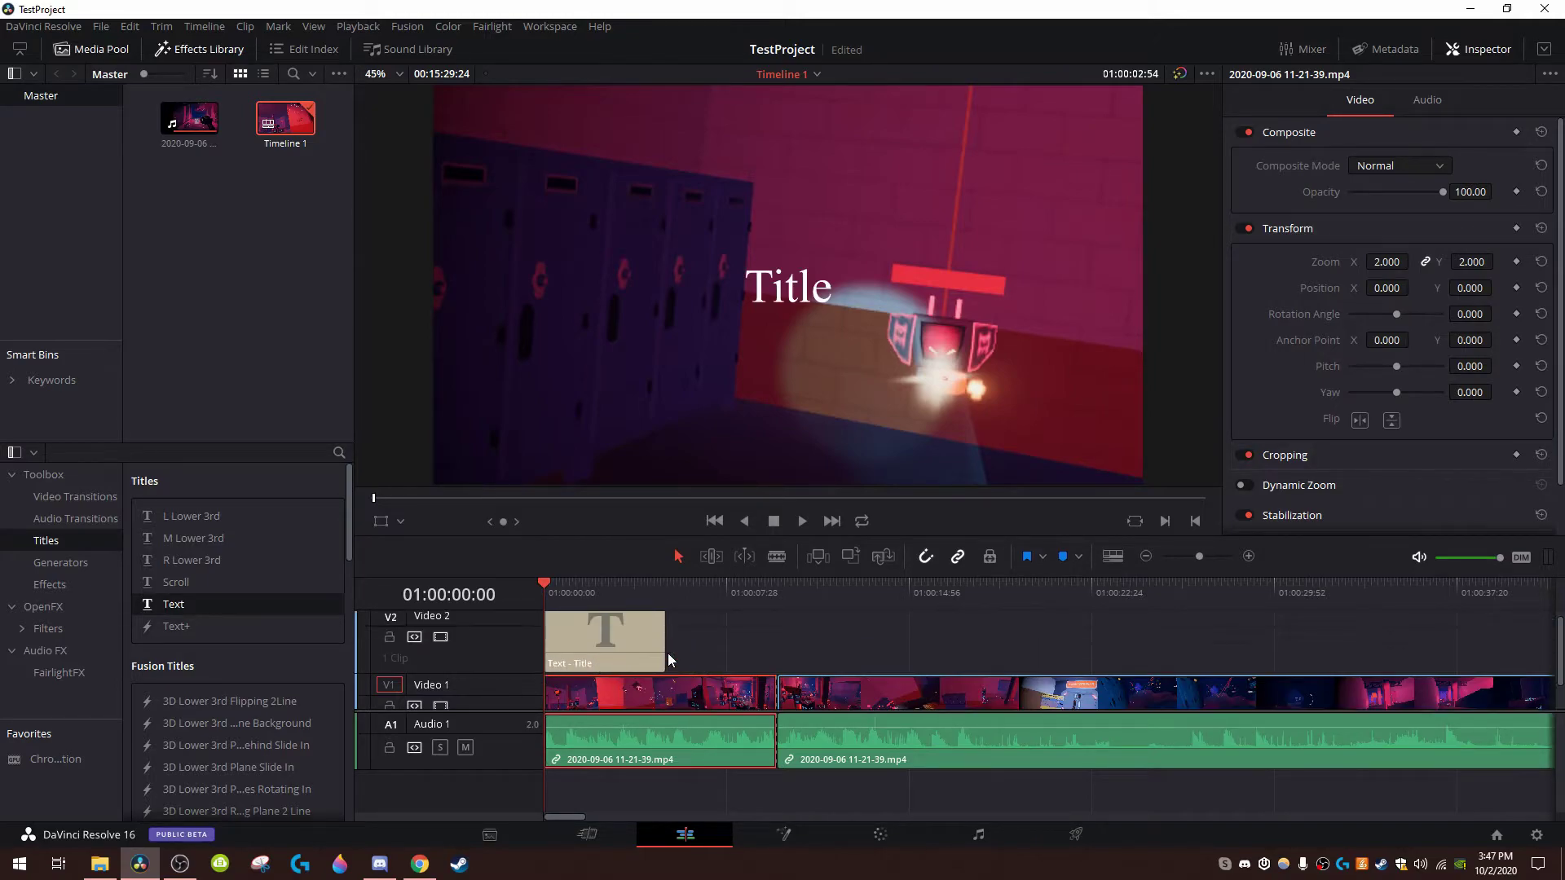
# Replace the new title clip's text with "hello", keeping the playhead at the timeline start
pyautogui.click(592, 648)
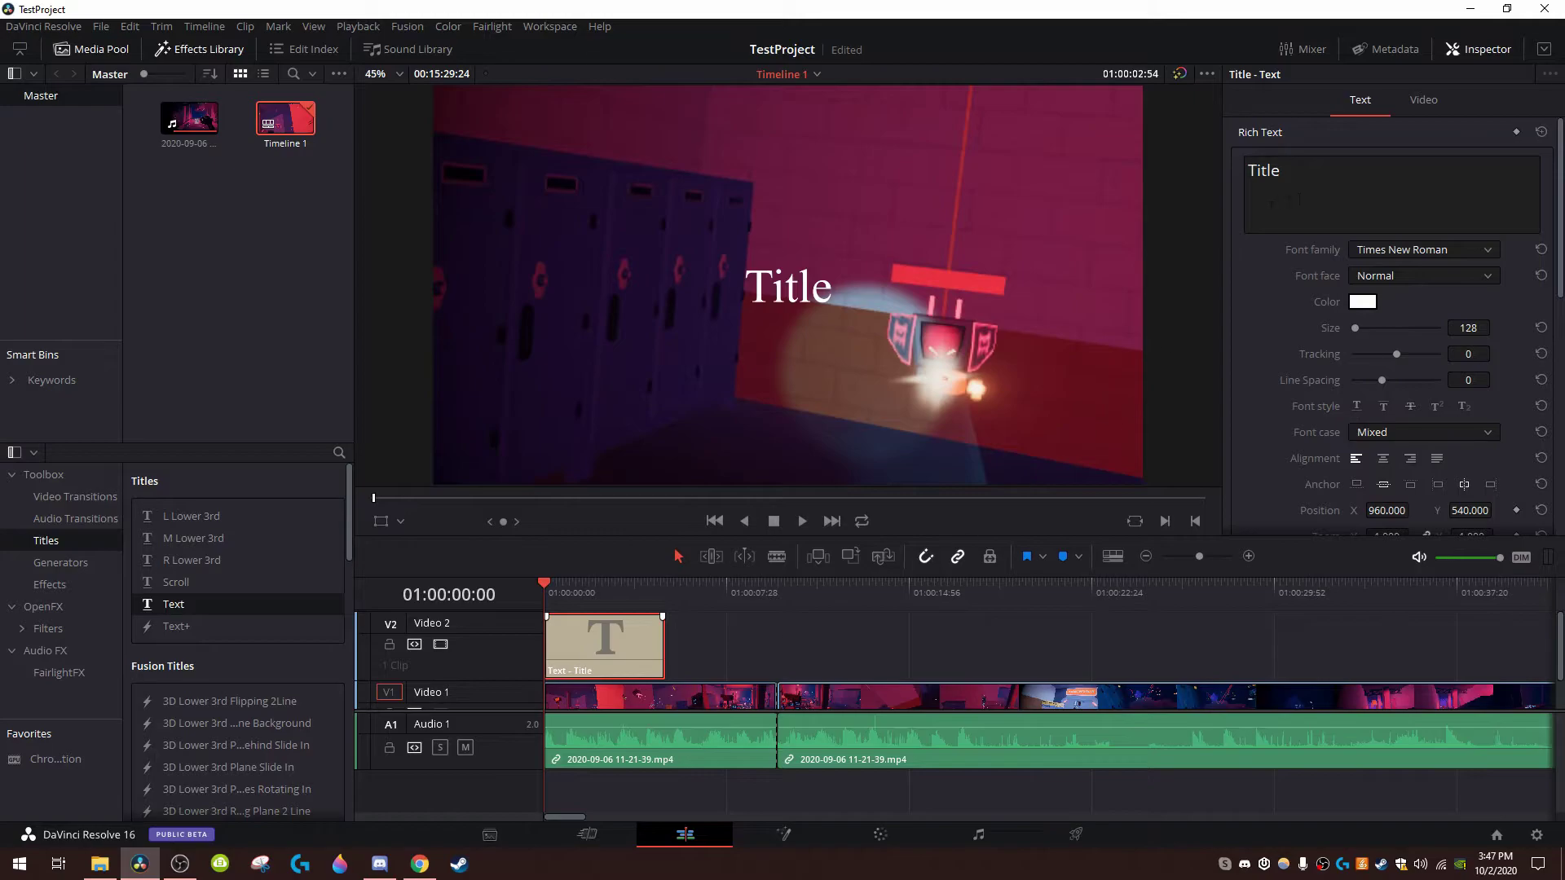
pyautogui.click(1300, 199)
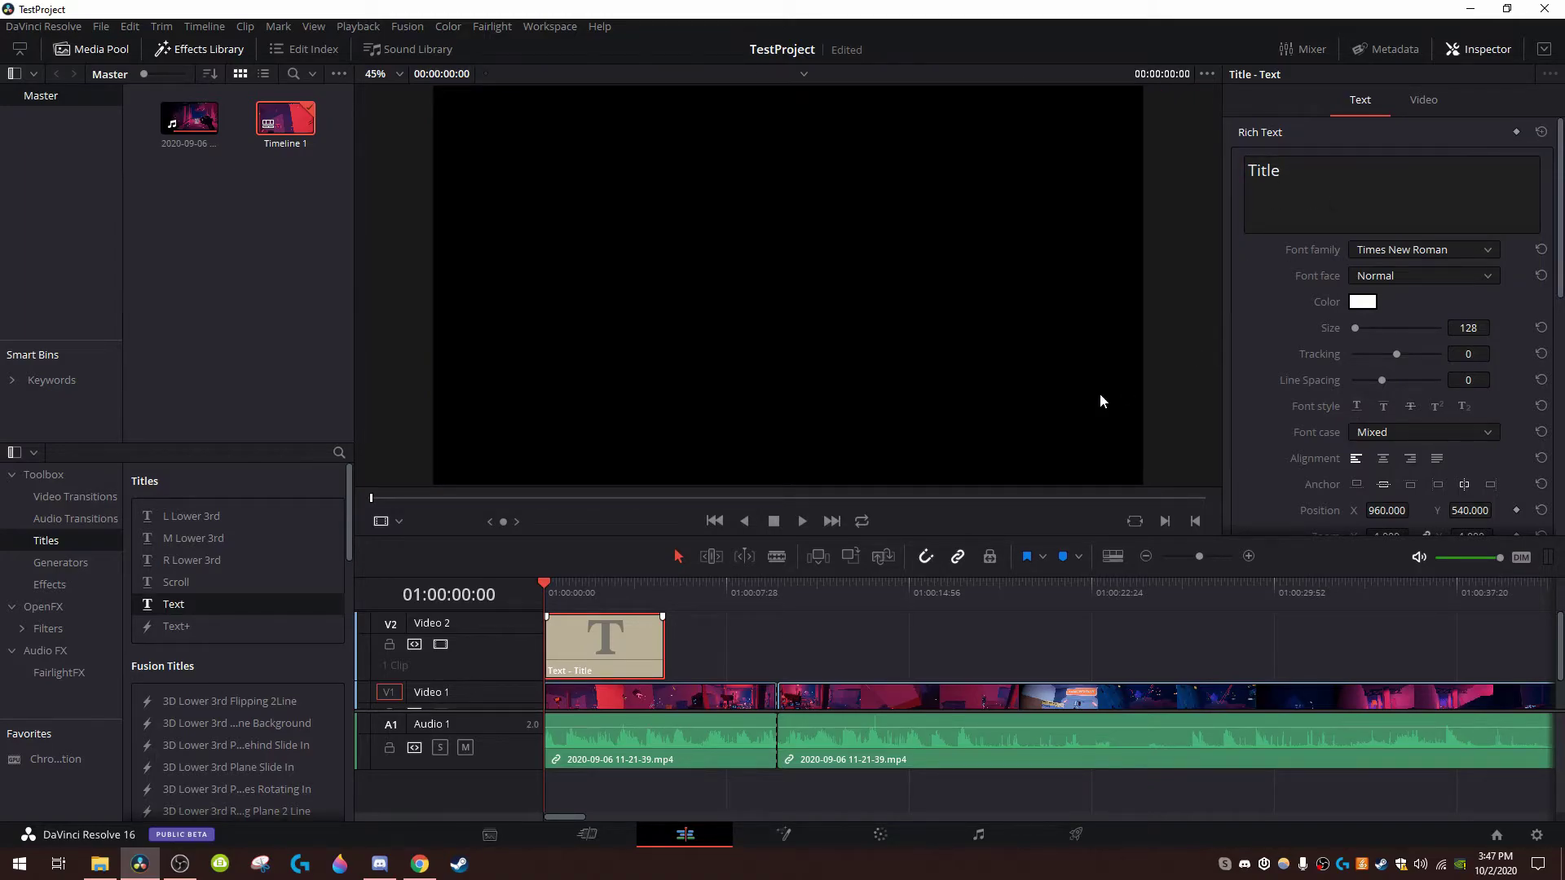
pyautogui.write('1')
pyautogui.moveTo(568, 595); pyautogui.dragTo(538, 591)
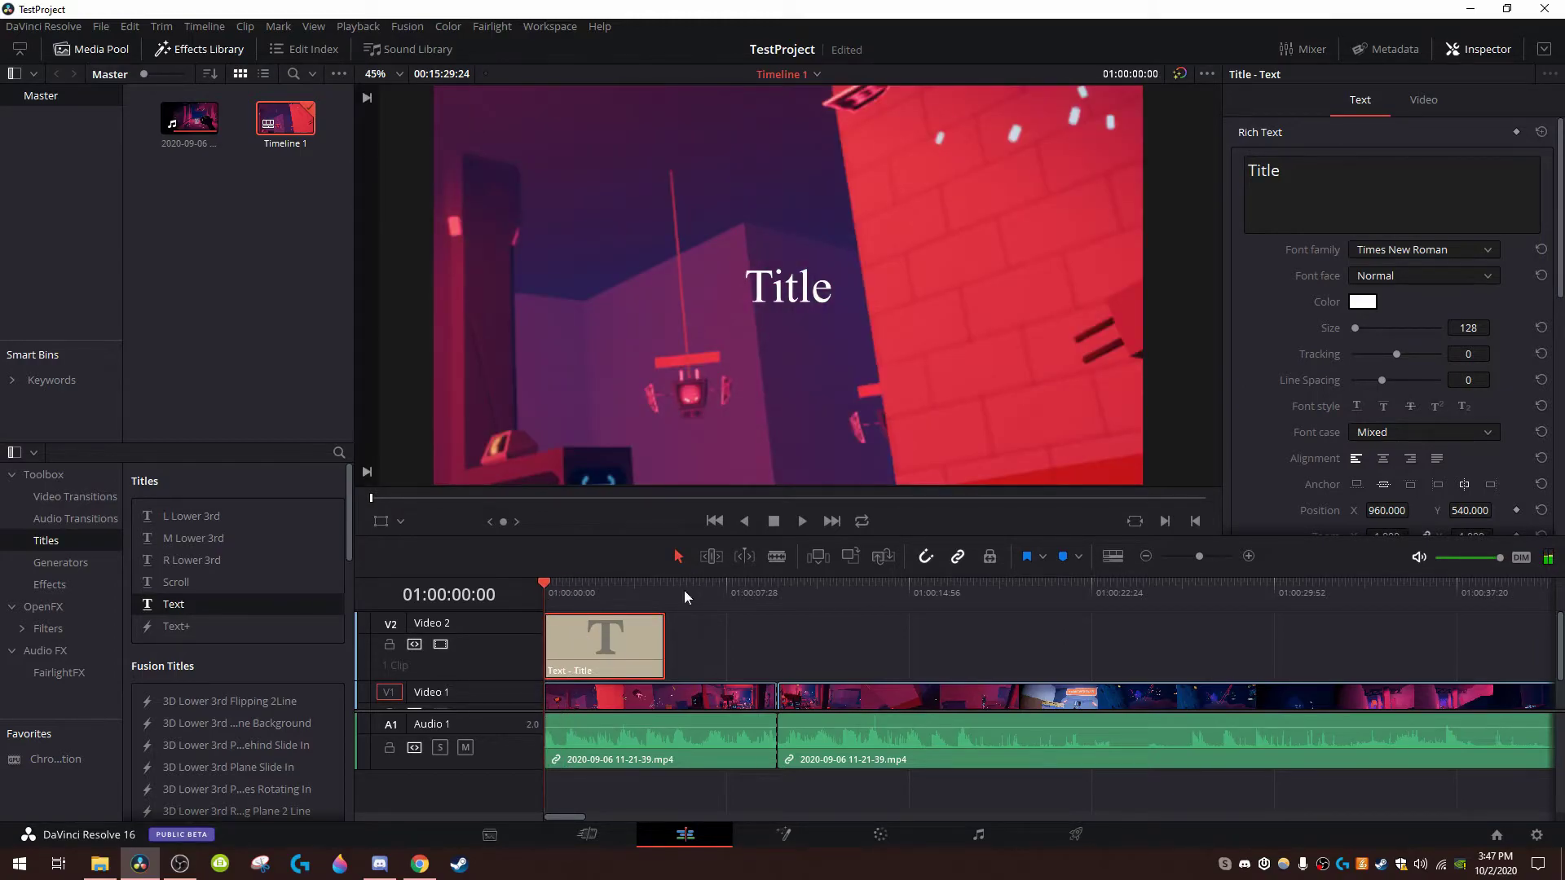
pyautogui.click(1361, 186)
pyautogui.press('BackSpace')
pyautogui.press('BackSpace')
pyautogui.press('BackSpace')
pyautogui.press('BackSpace')
pyautogui.press('BackSpace')
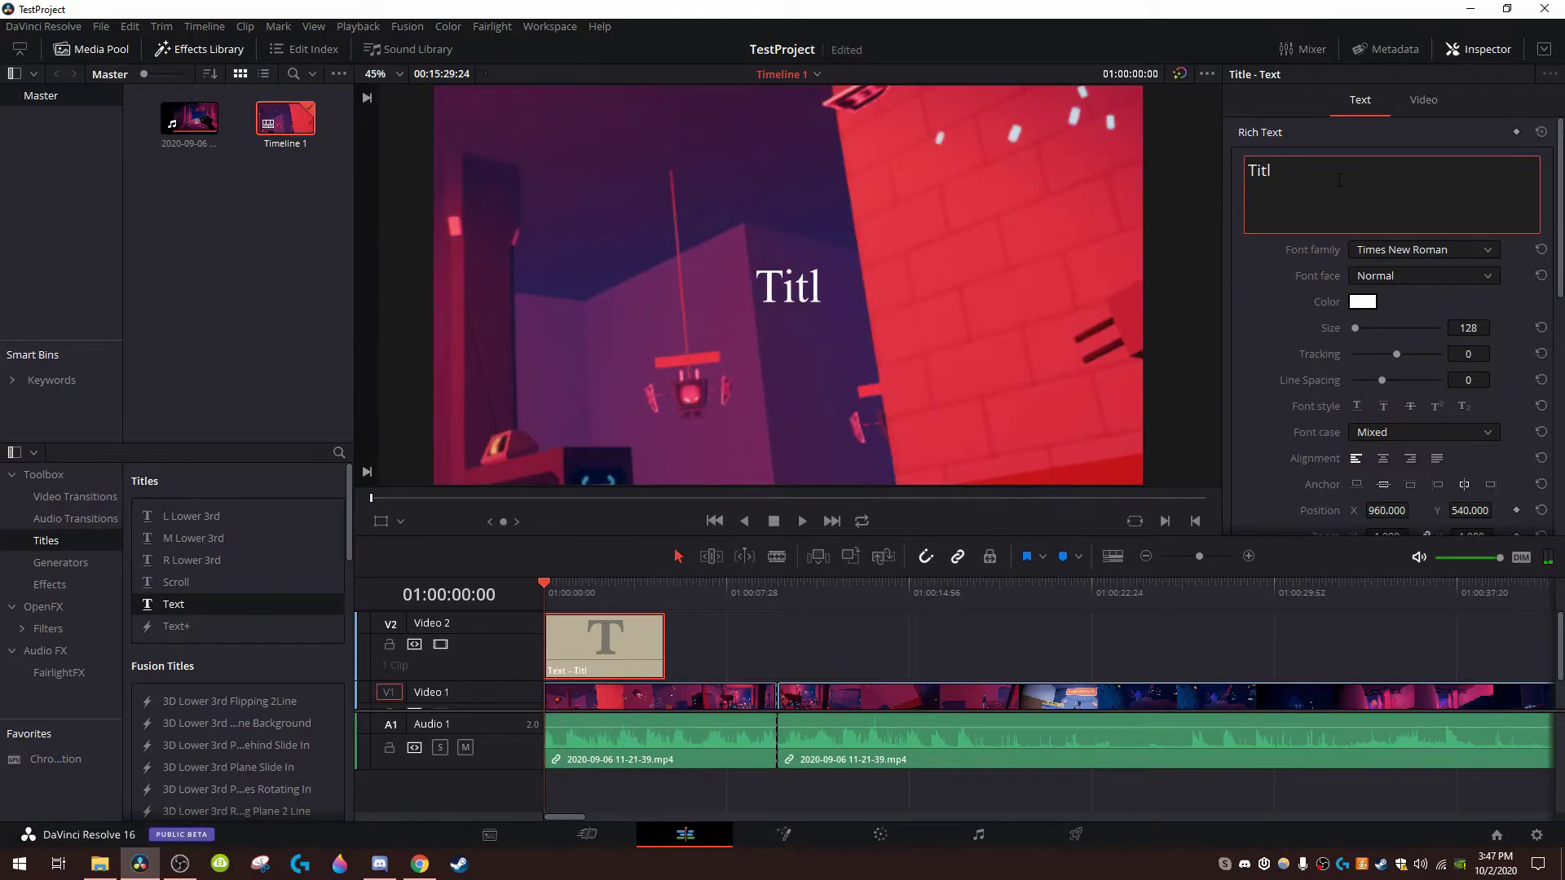
pyautogui.write('hello')
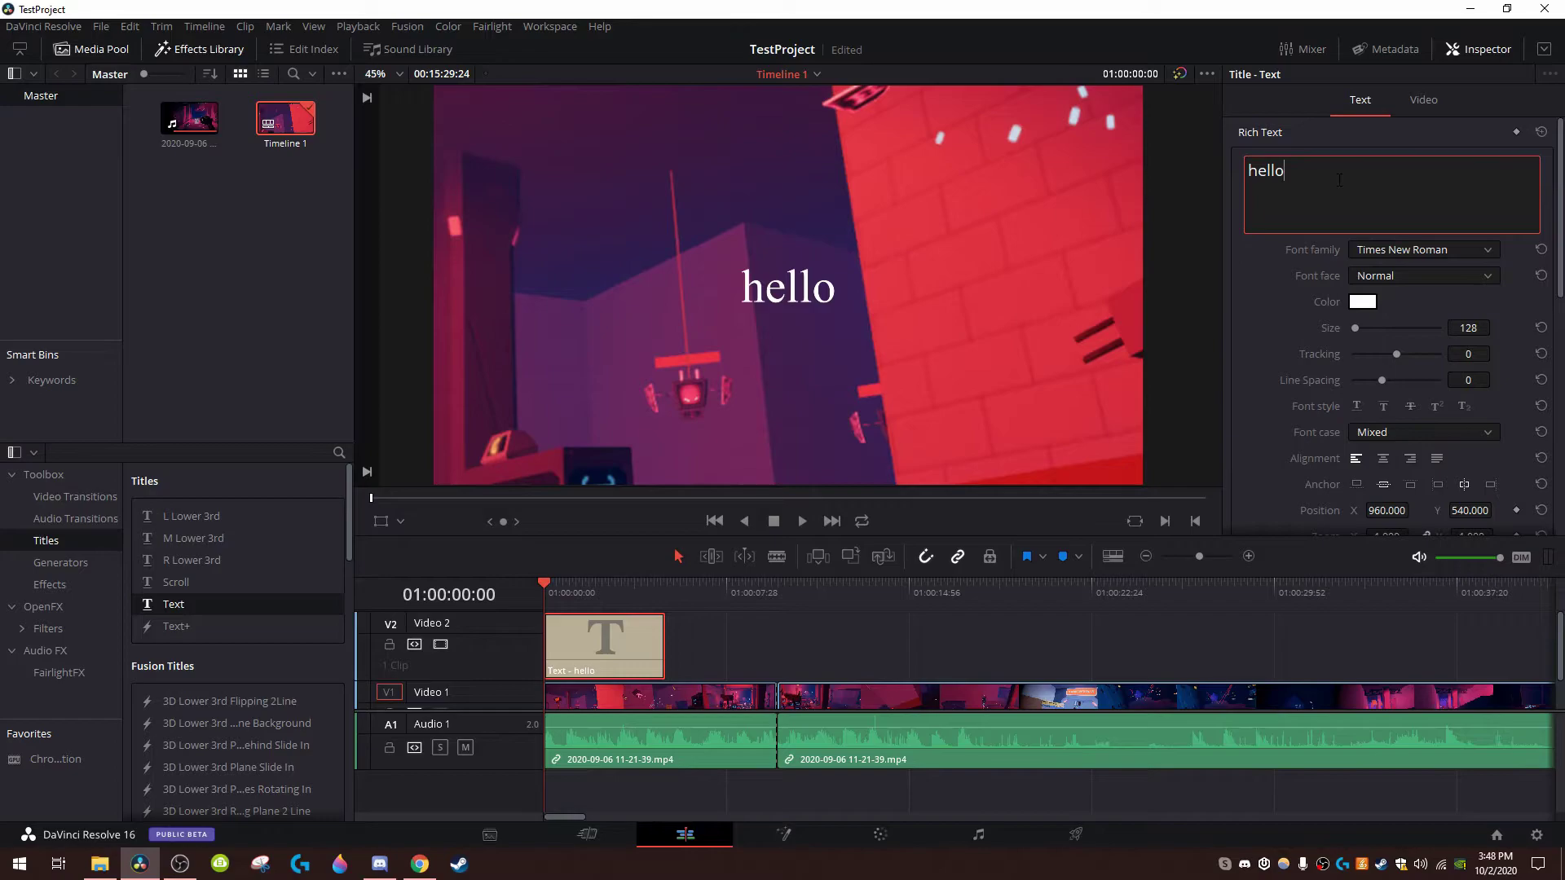
# Enlarge the "hello" title to a zoom of about 3.040 and shift its X position to about 973
pyautogui.scroll(-1, 1406, 373)
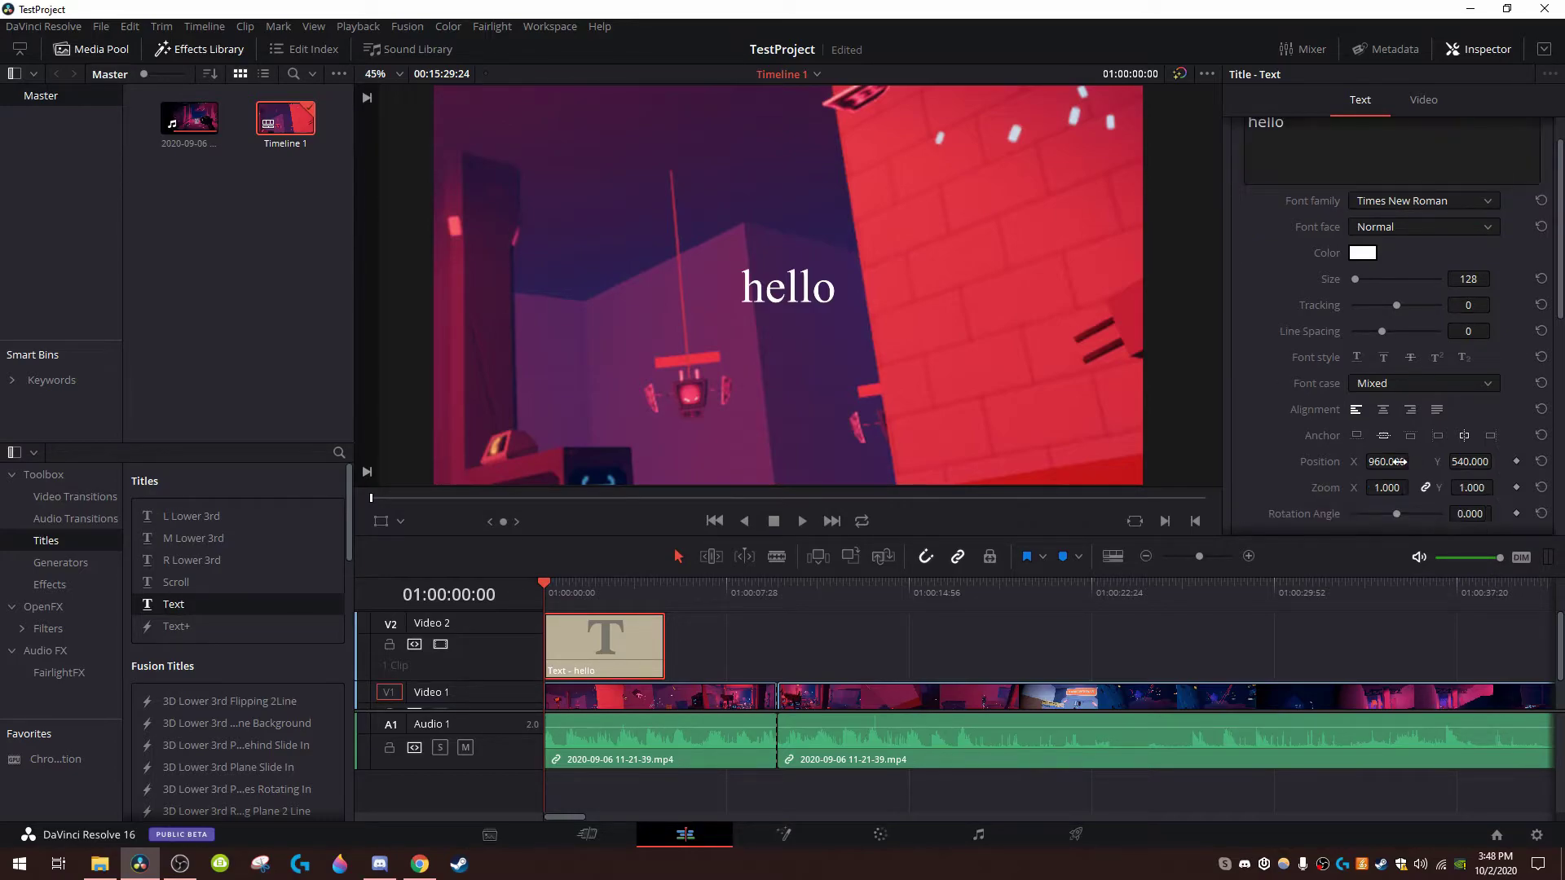
pyautogui.moveTo(1385, 488); pyautogui.dragTo(1370, 453)
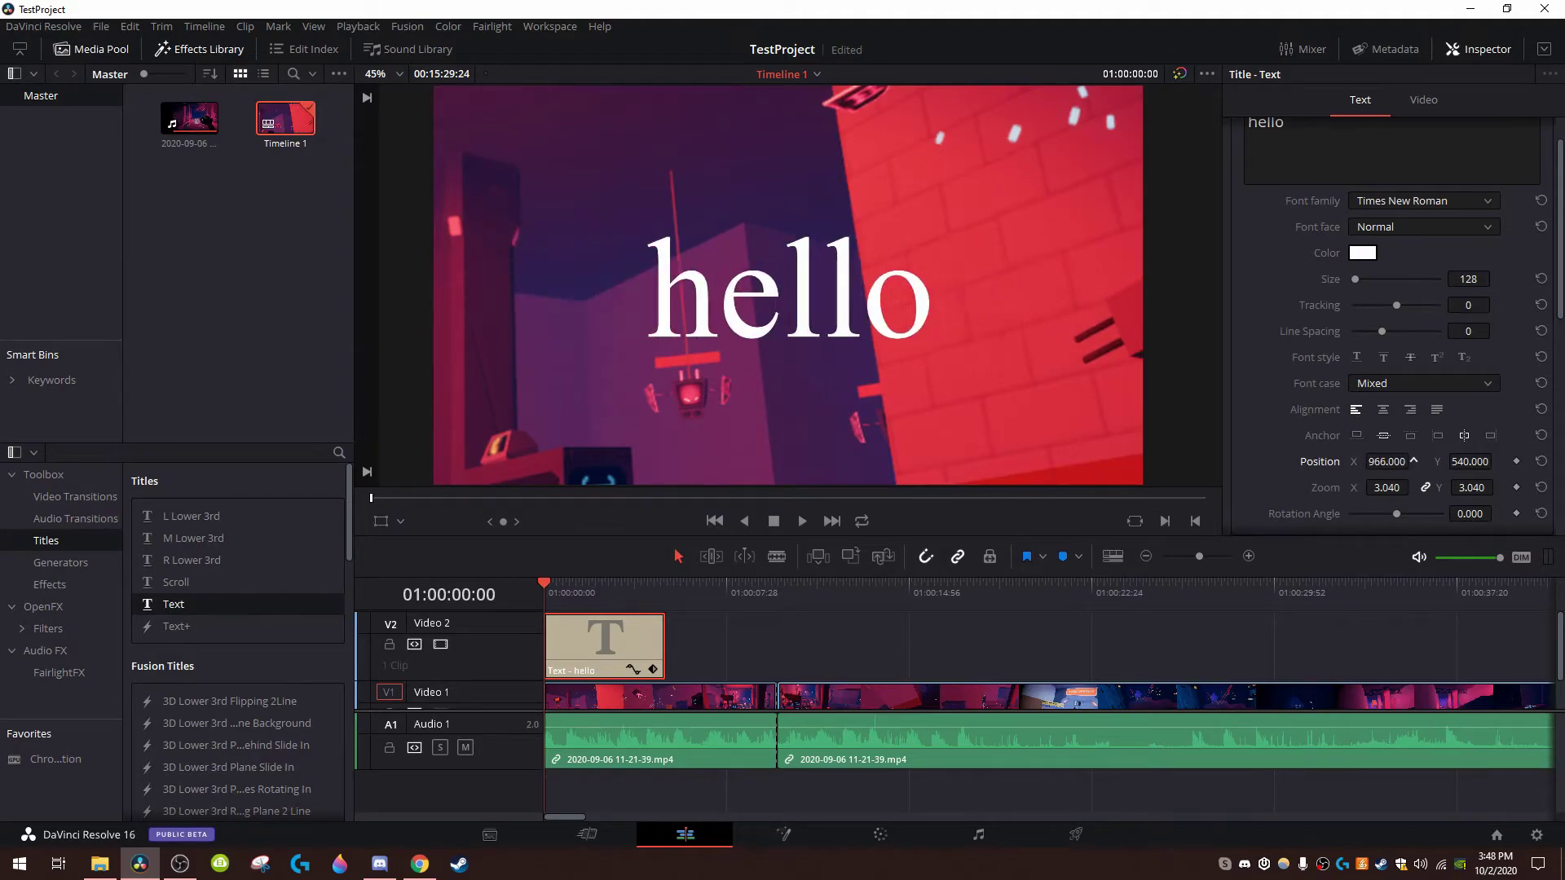
# Set the title's text color to bright green (#55ff00) and its font family to Segoe MDL2 Assets
pyautogui.click(1367, 253)
pyautogui.click(712, 348)
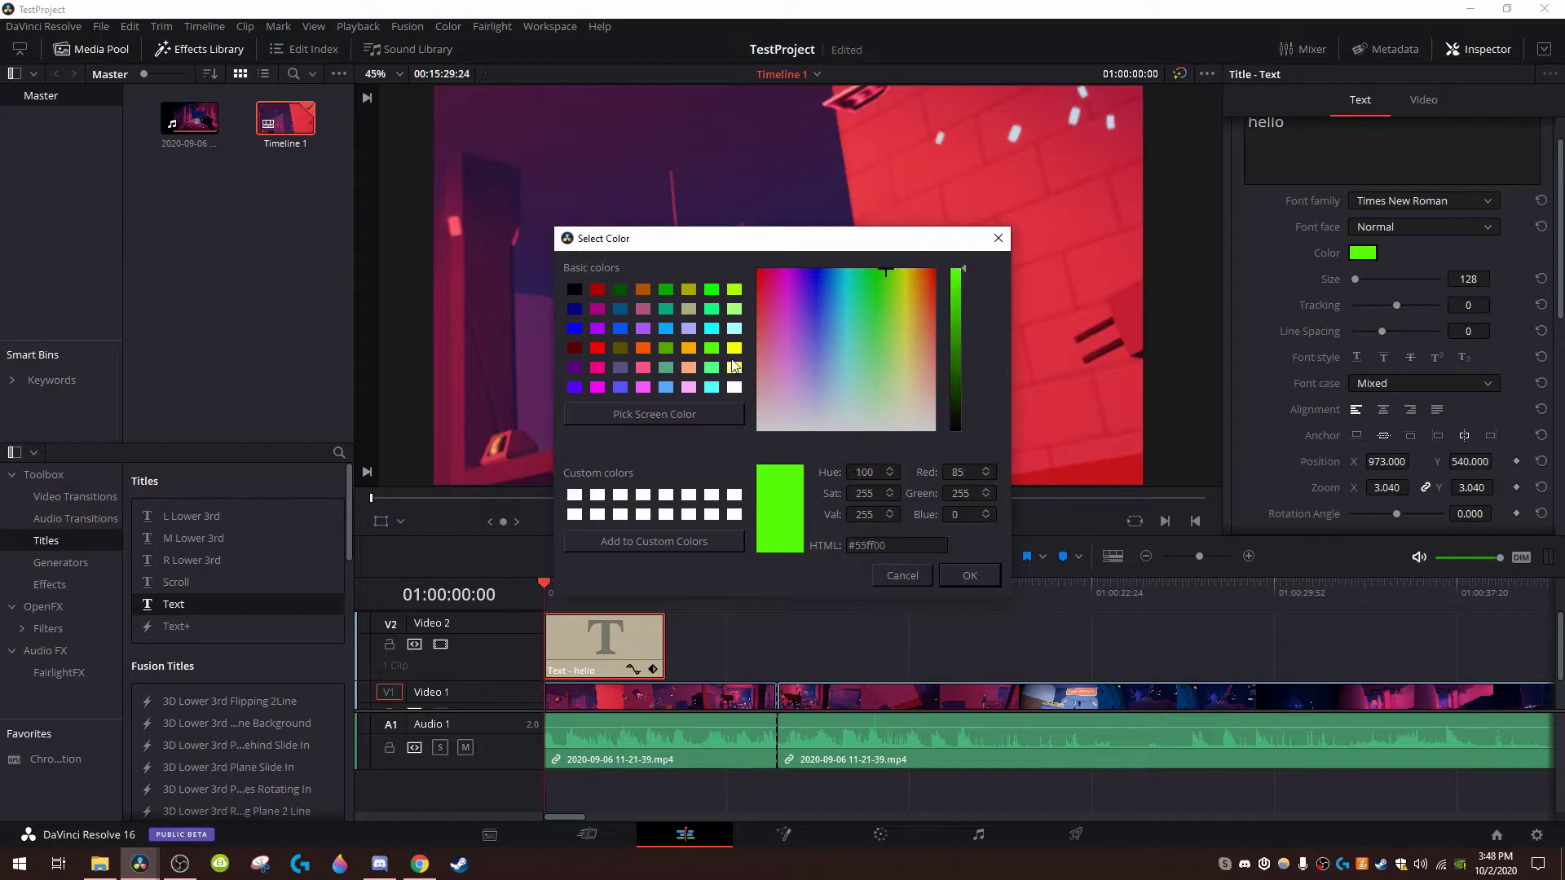
pyautogui.click(987, 573)
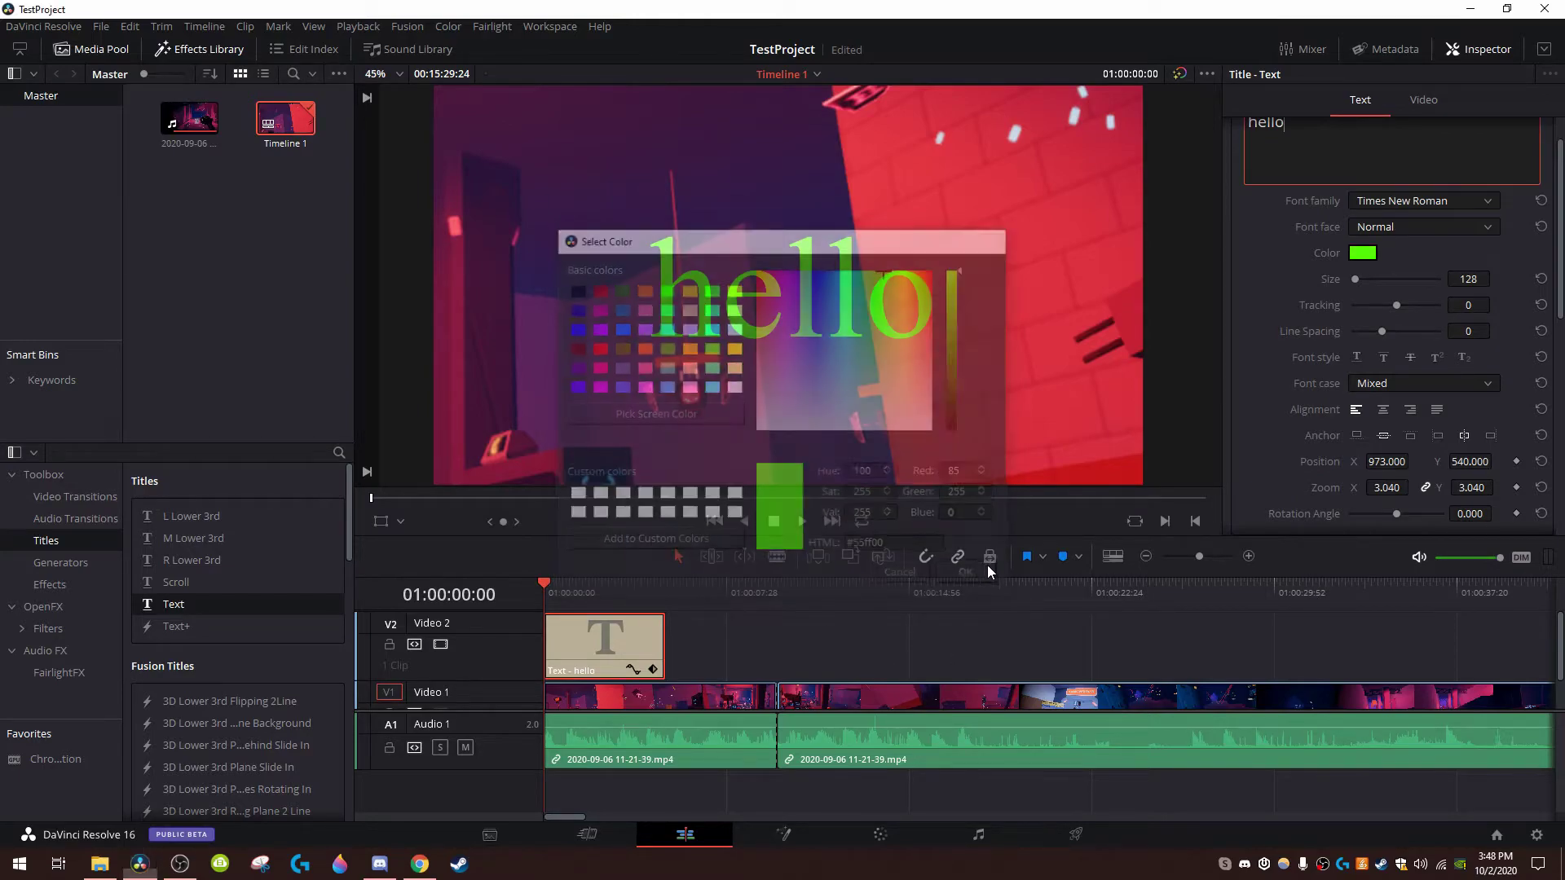
pyautogui.click(1407, 196)
pyautogui.click(1423, 325)
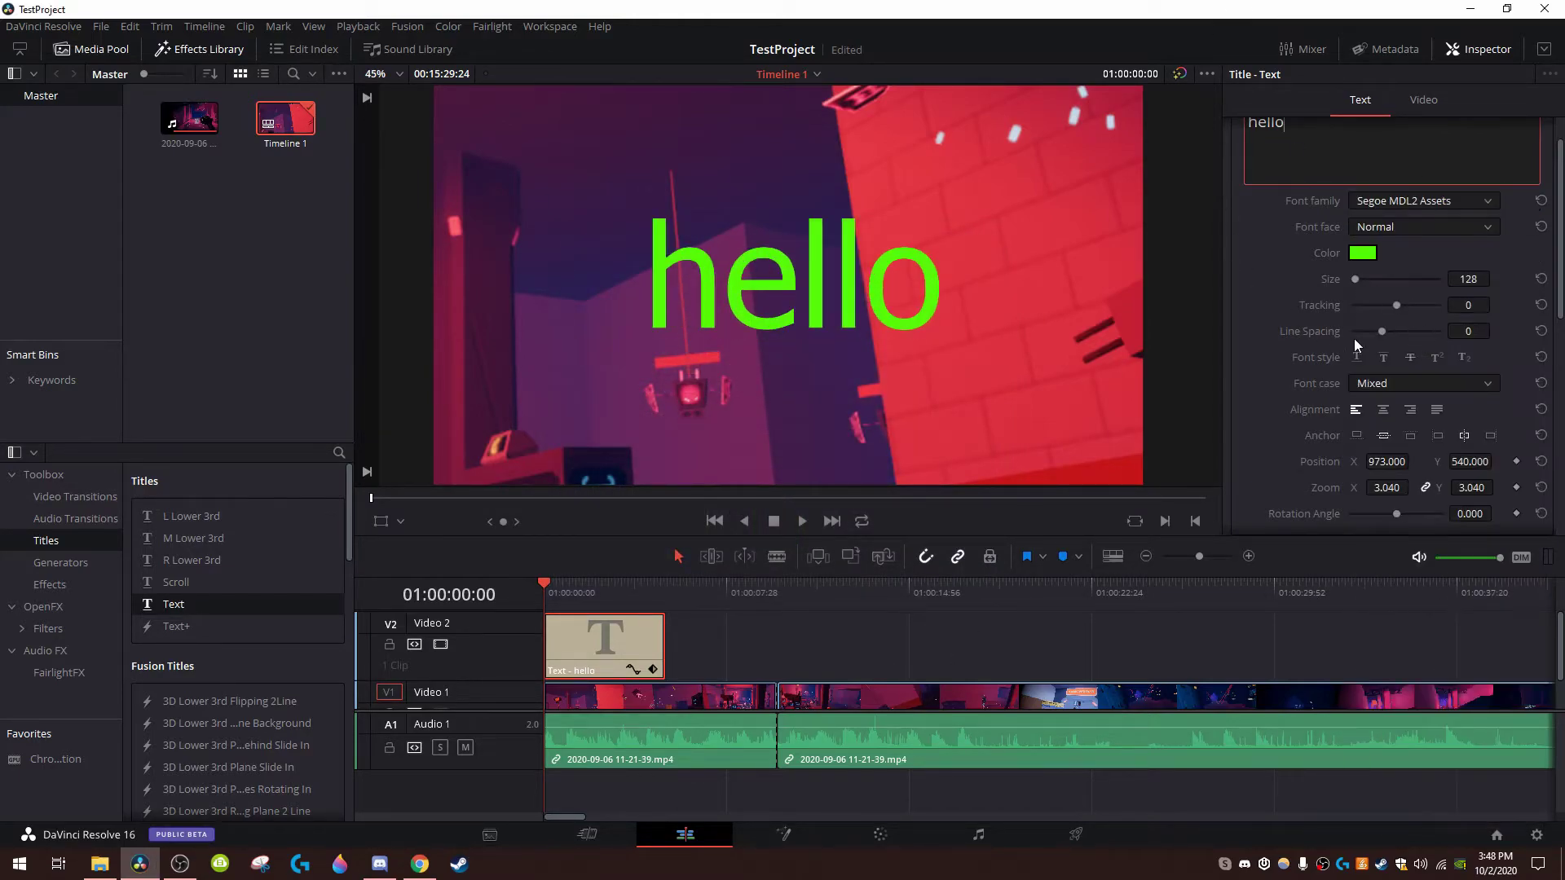
# Undo the "hello" title's styling edits and its placement, removing the title clip from the second video track
pyautogui.scroll(2, 1427, 290)
pyautogui.hotkey('ctrl', 'z')
pyautogui.hotkey('ctrl', 'z')
pyautogui.hotkey('ctrl', 'z')
pyautogui.hotkey('ctrl', 'z')
pyautogui.hotkey('ctrl', 'z')
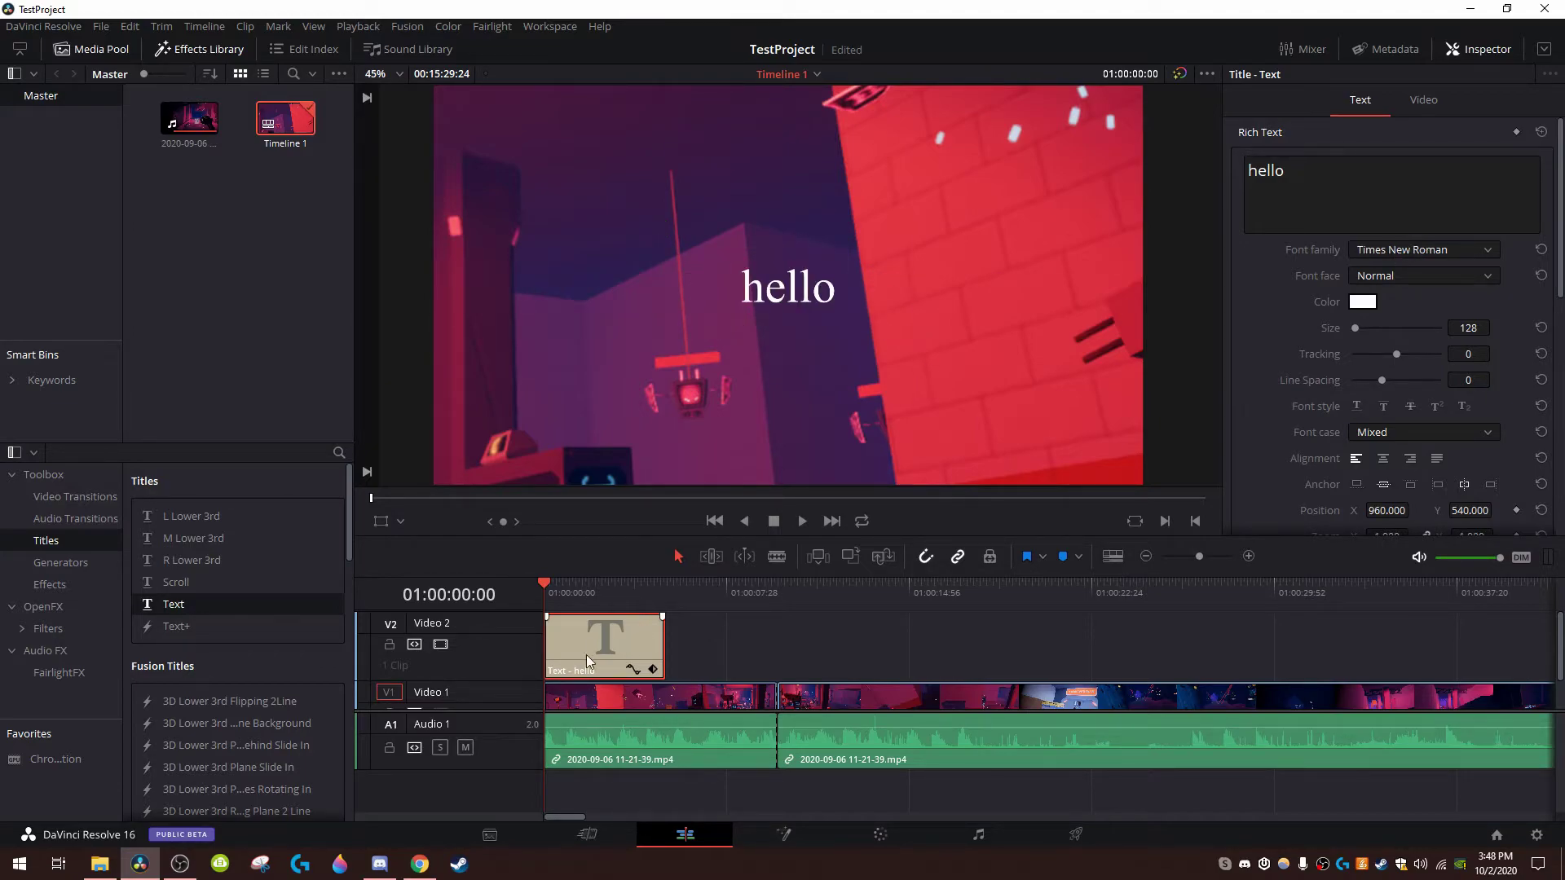
pyautogui.hotkey('ctrl', 'z')
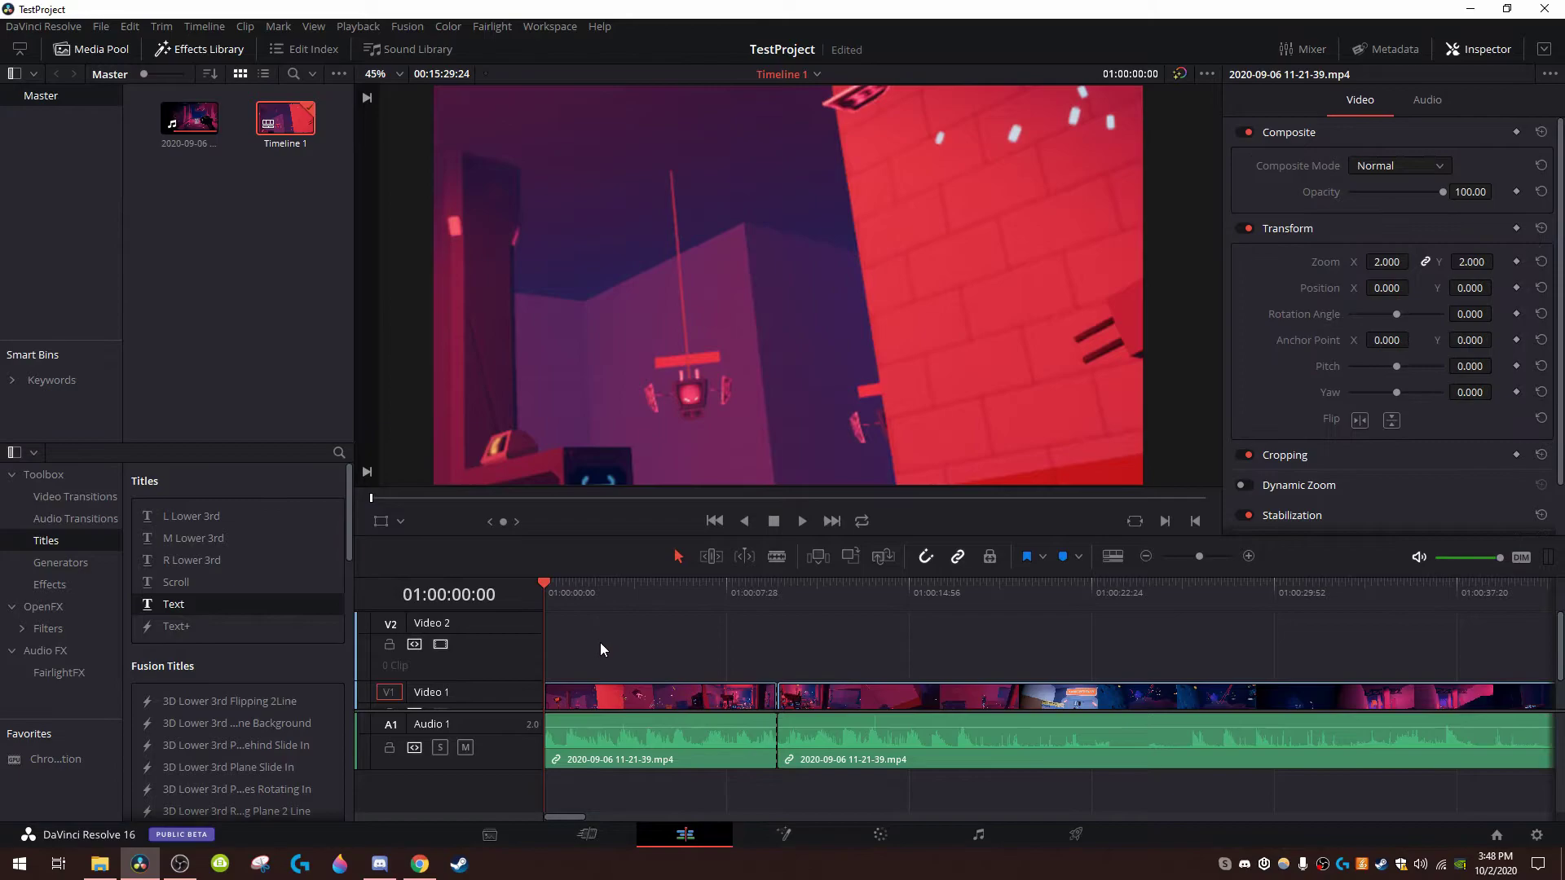
# Try a 10 Step generator on a new video track above the first clip at the timeline start, and delete it
pyautogui.scroll(-1, 600, 643)
pyautogui.scroll(-3, 283, 628)
pyautogui.scroll(2, 284, 628)
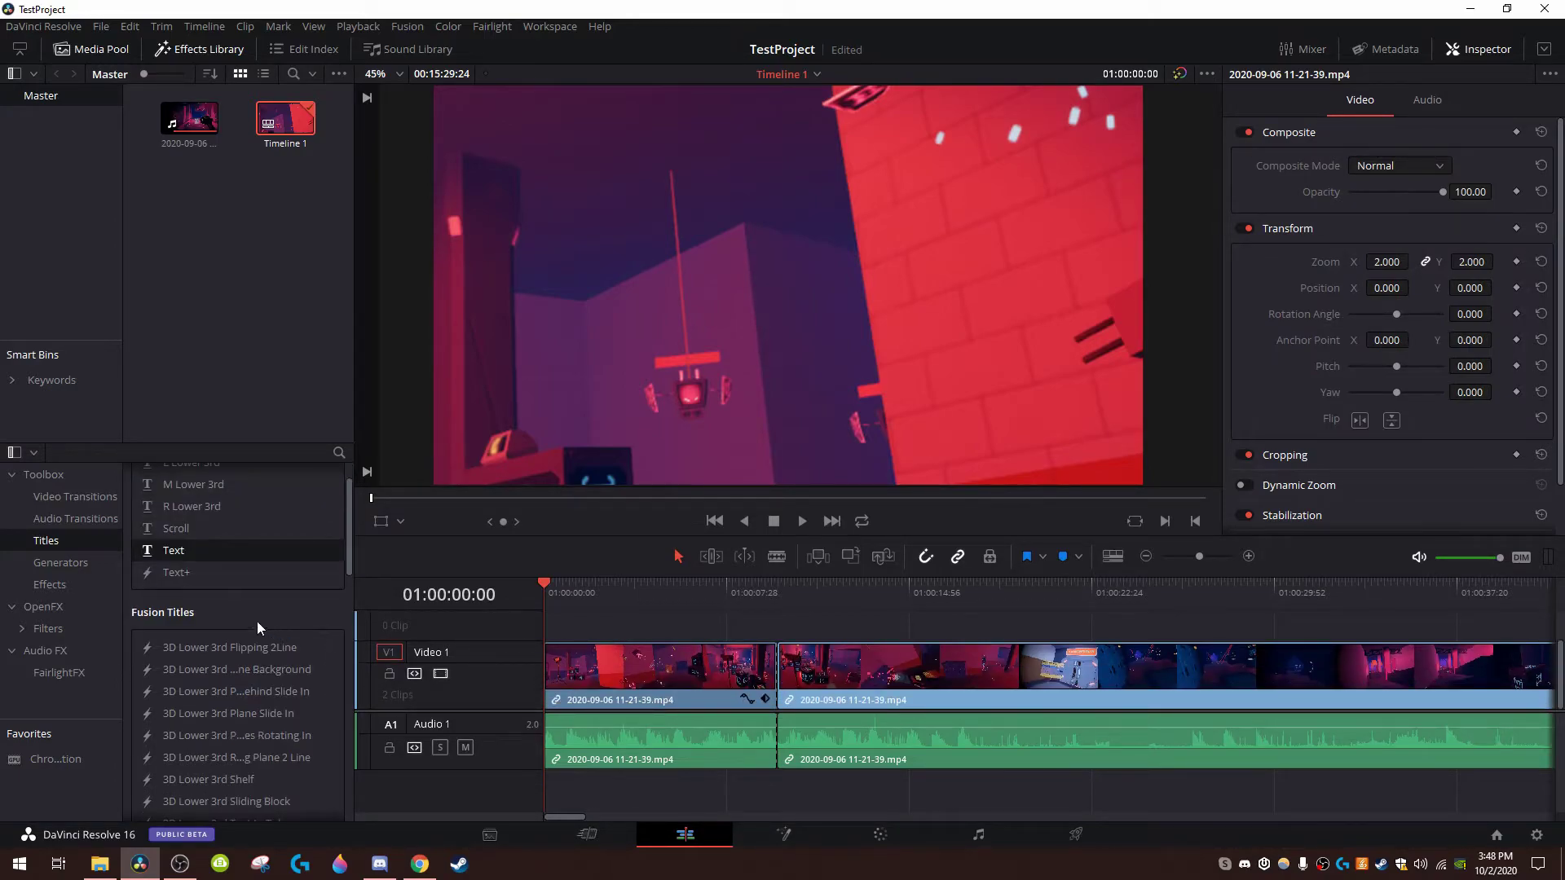
pyautogui.click(83, 569)
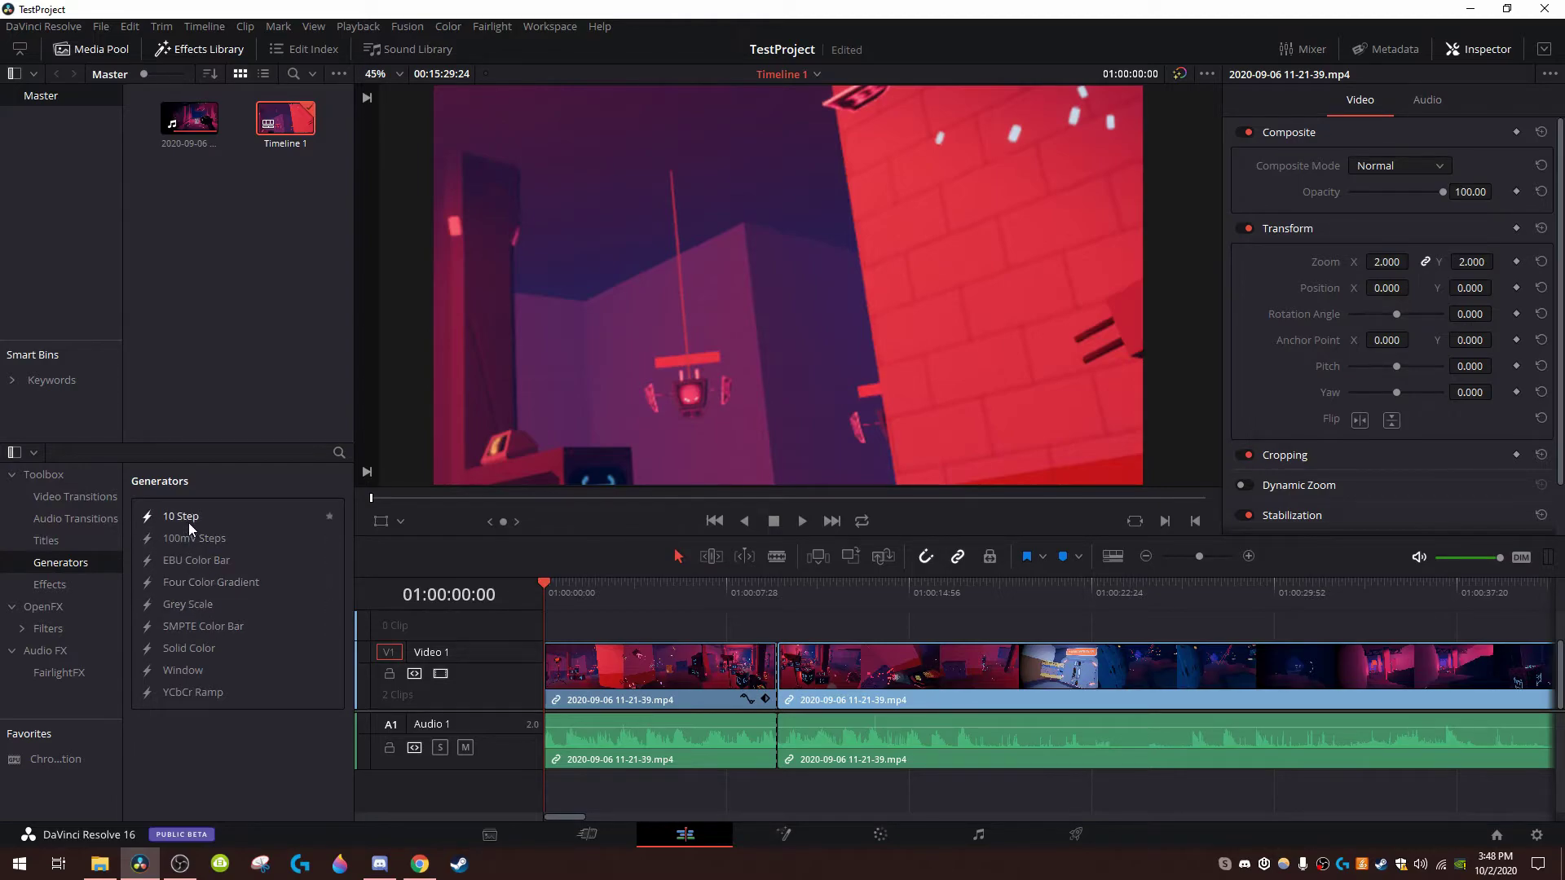
pyautogui.moveTo(172, 518); pyautogui.dragTo(541, 634)
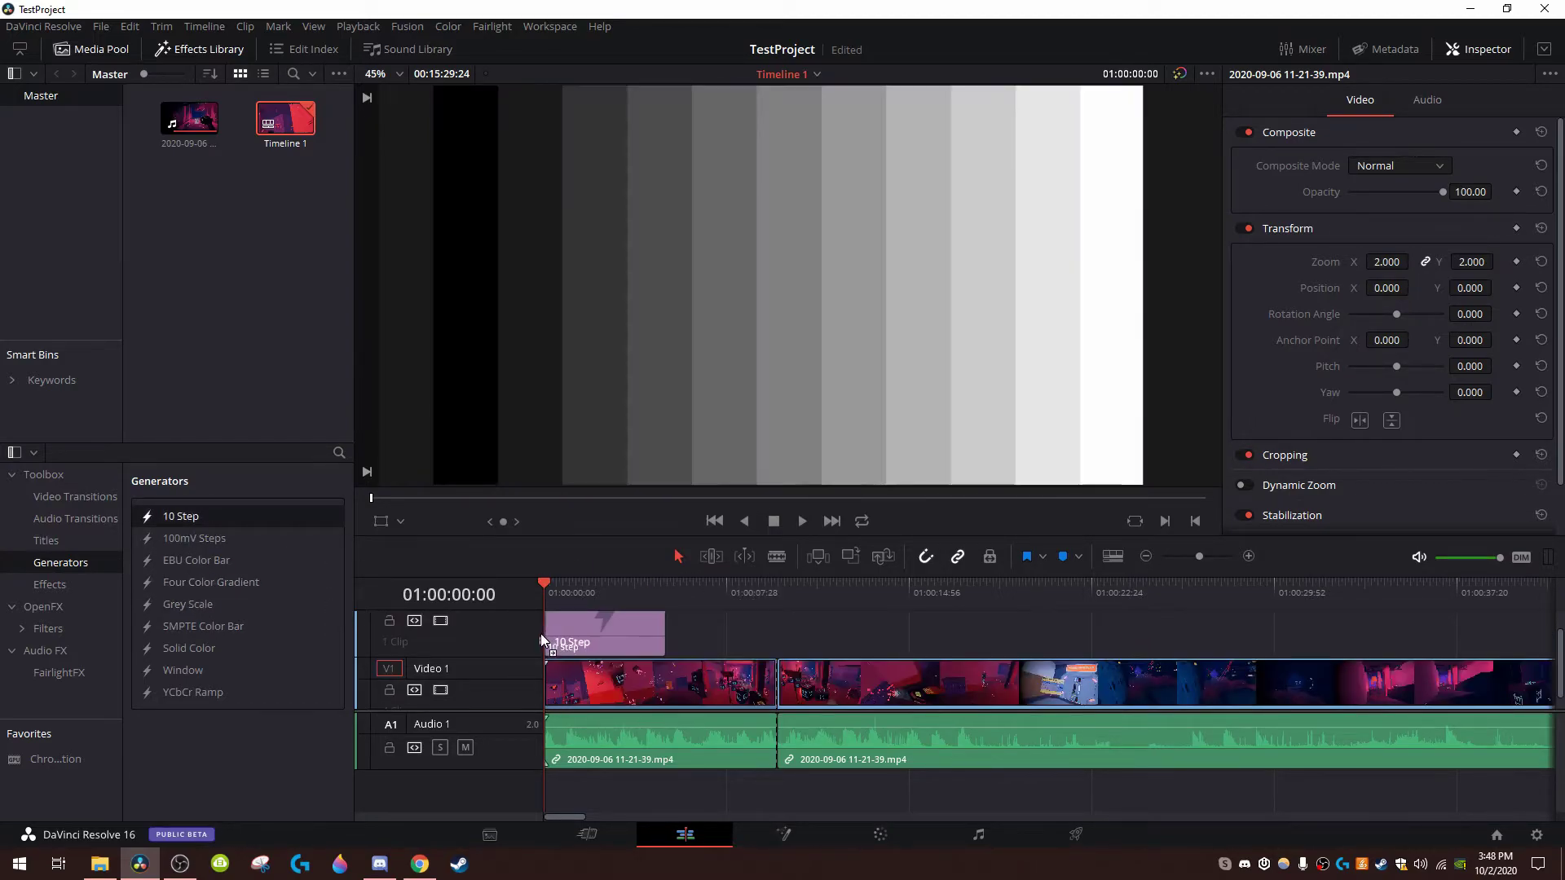
pyautogui.moveTo(1374, 295); pyautogui.dragTo(1525, 299)
pyautogui.press('BackSpace')
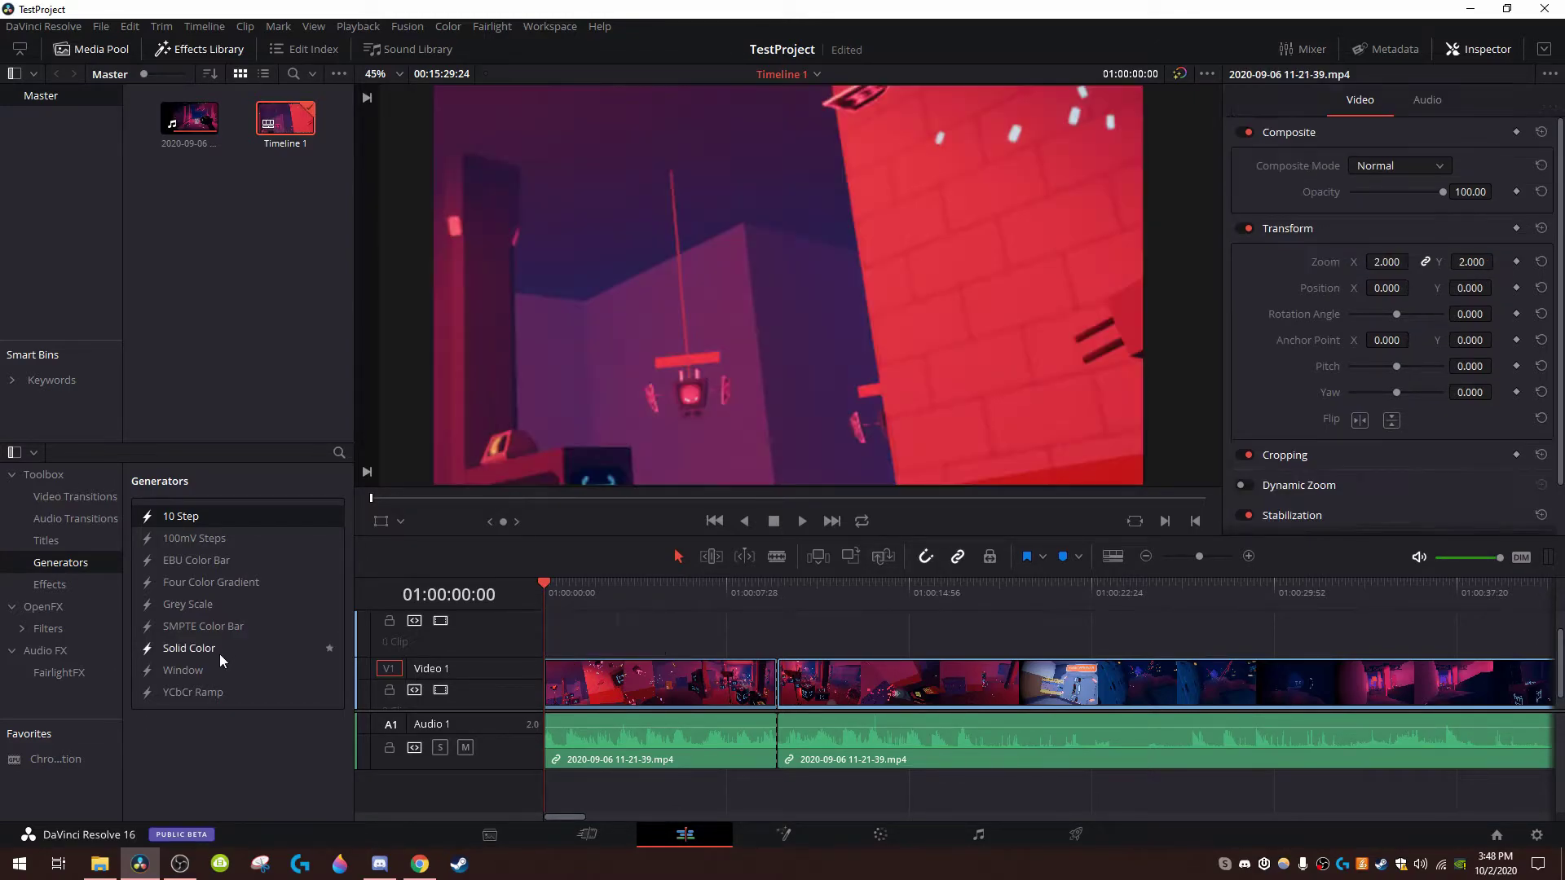
# Try a Solid Color generator with a changed zoom above the first clip at the timeline start, and undo its placement
pyautogui.moveTo(212, 648); pyautogui.dragTo(556, 639)
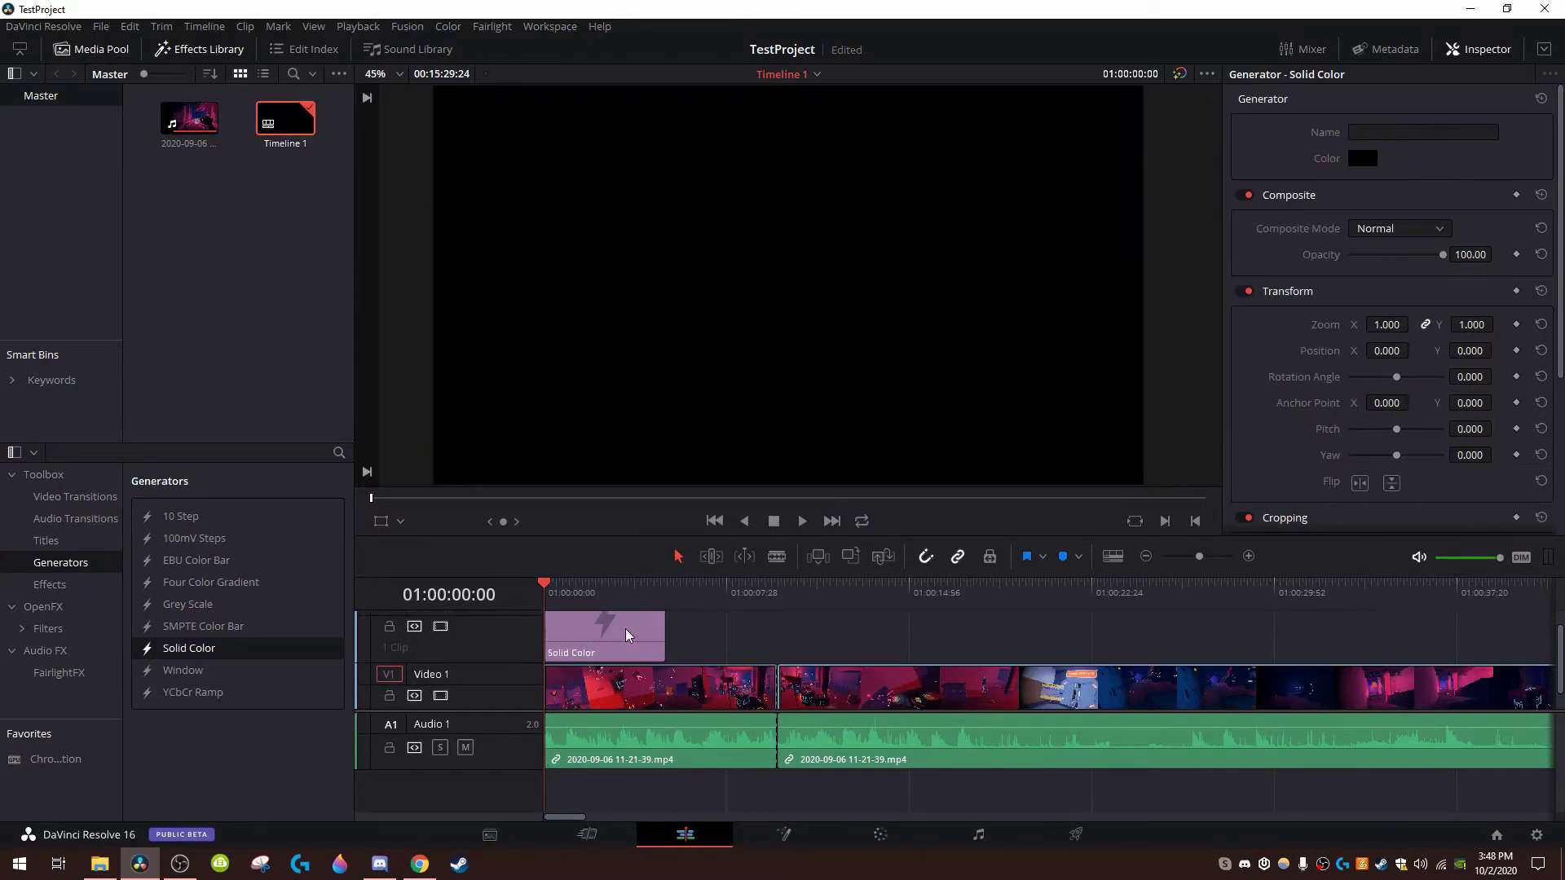
pyautogui.moveTo(1391, 324); pyautogui.dragTo(1344, 324)
pyautogui.moveTo(1414, 324); pyautogui.dragTo(1386, 324)
pyautogui.hotkey('ctrl', 'z')
# Apply the OpenFX Mosaic Blur filter to the first video clip and select that clip
pyautogui.click(75, 588)
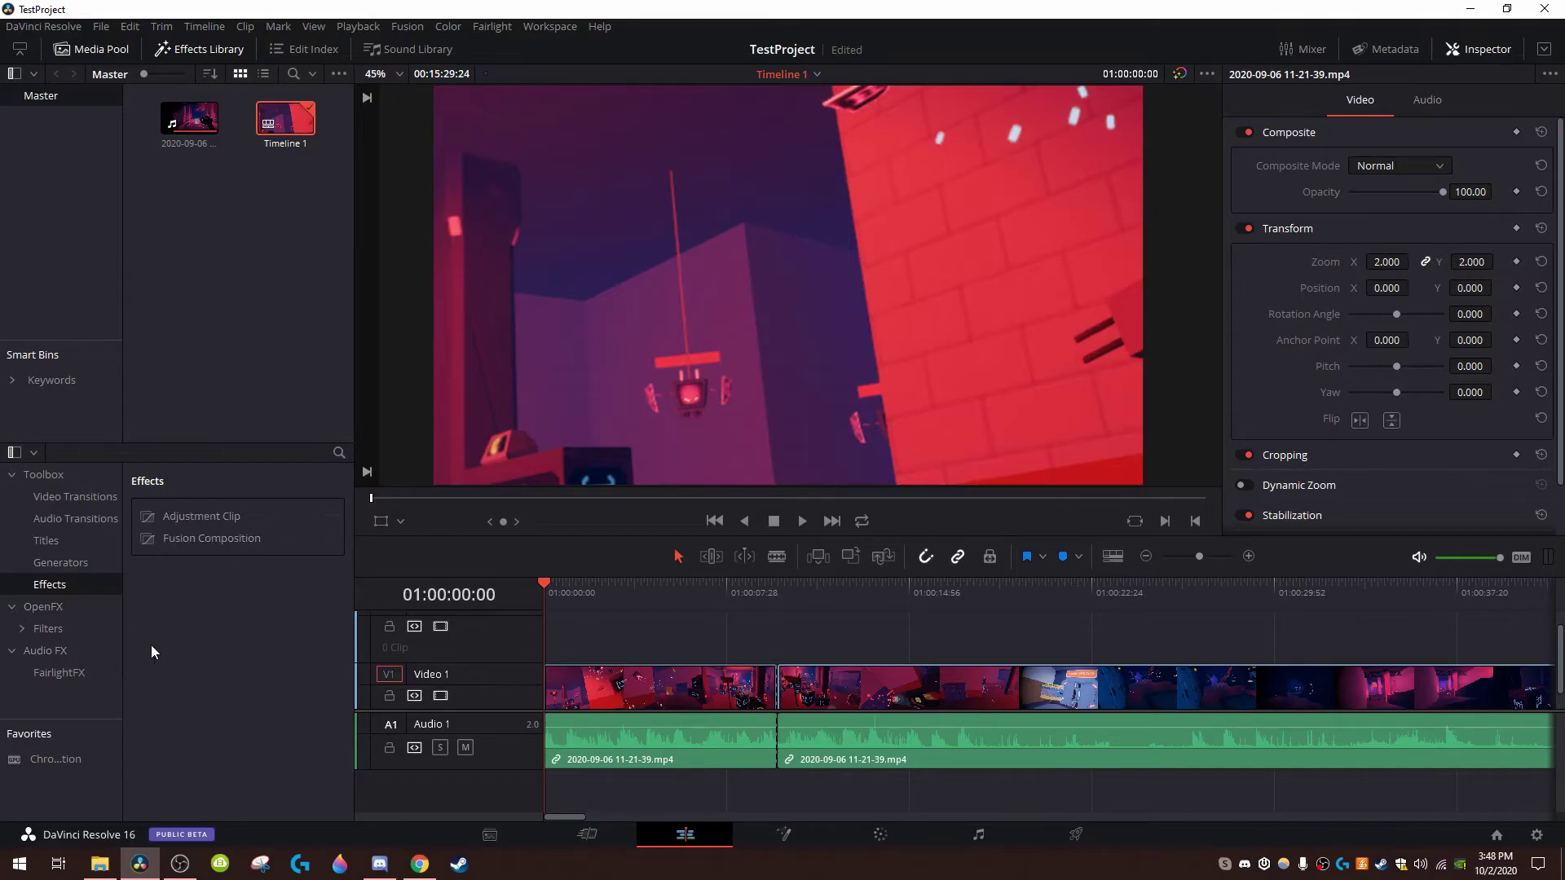
pyautogui.click(70, 607)
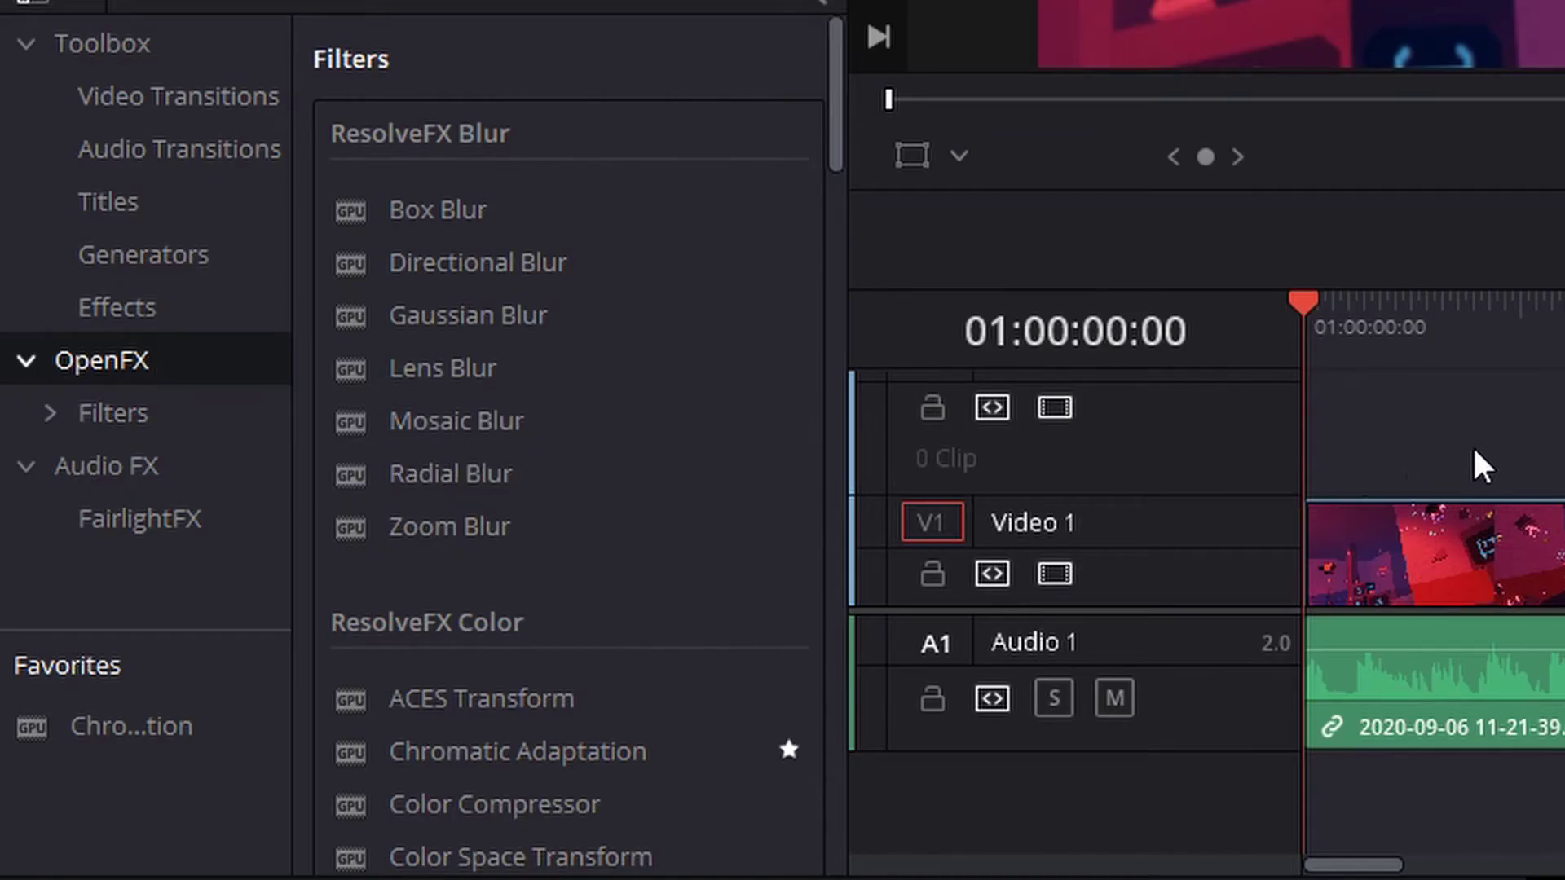
pyautogui.scroll(-1, 1474, 453)
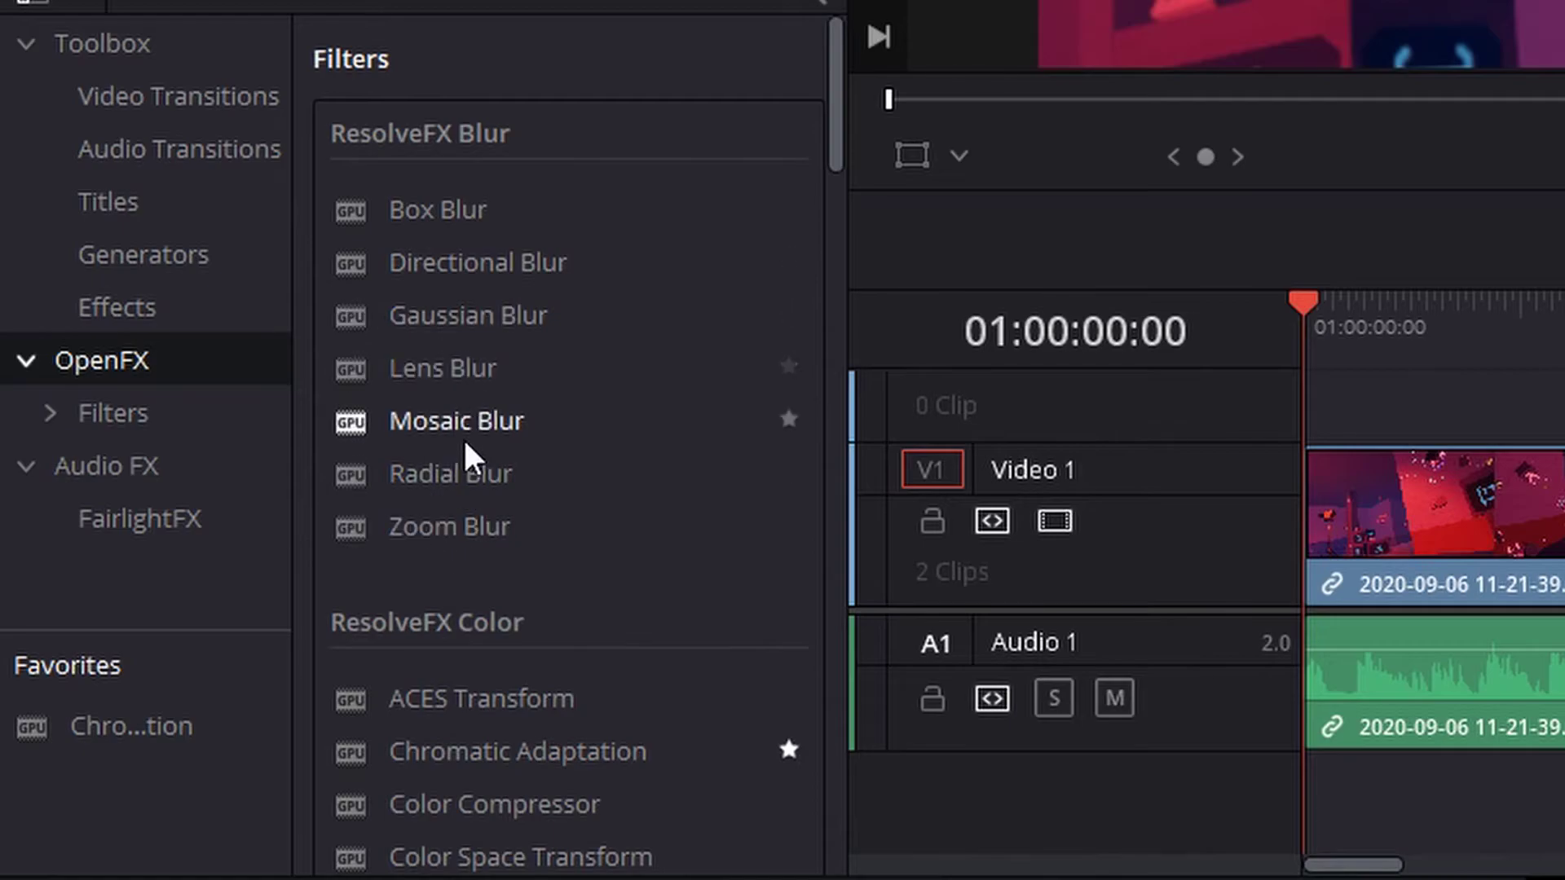
pyautogui.moveTo(444, 449); pyautogui.dragTo(640, 493)
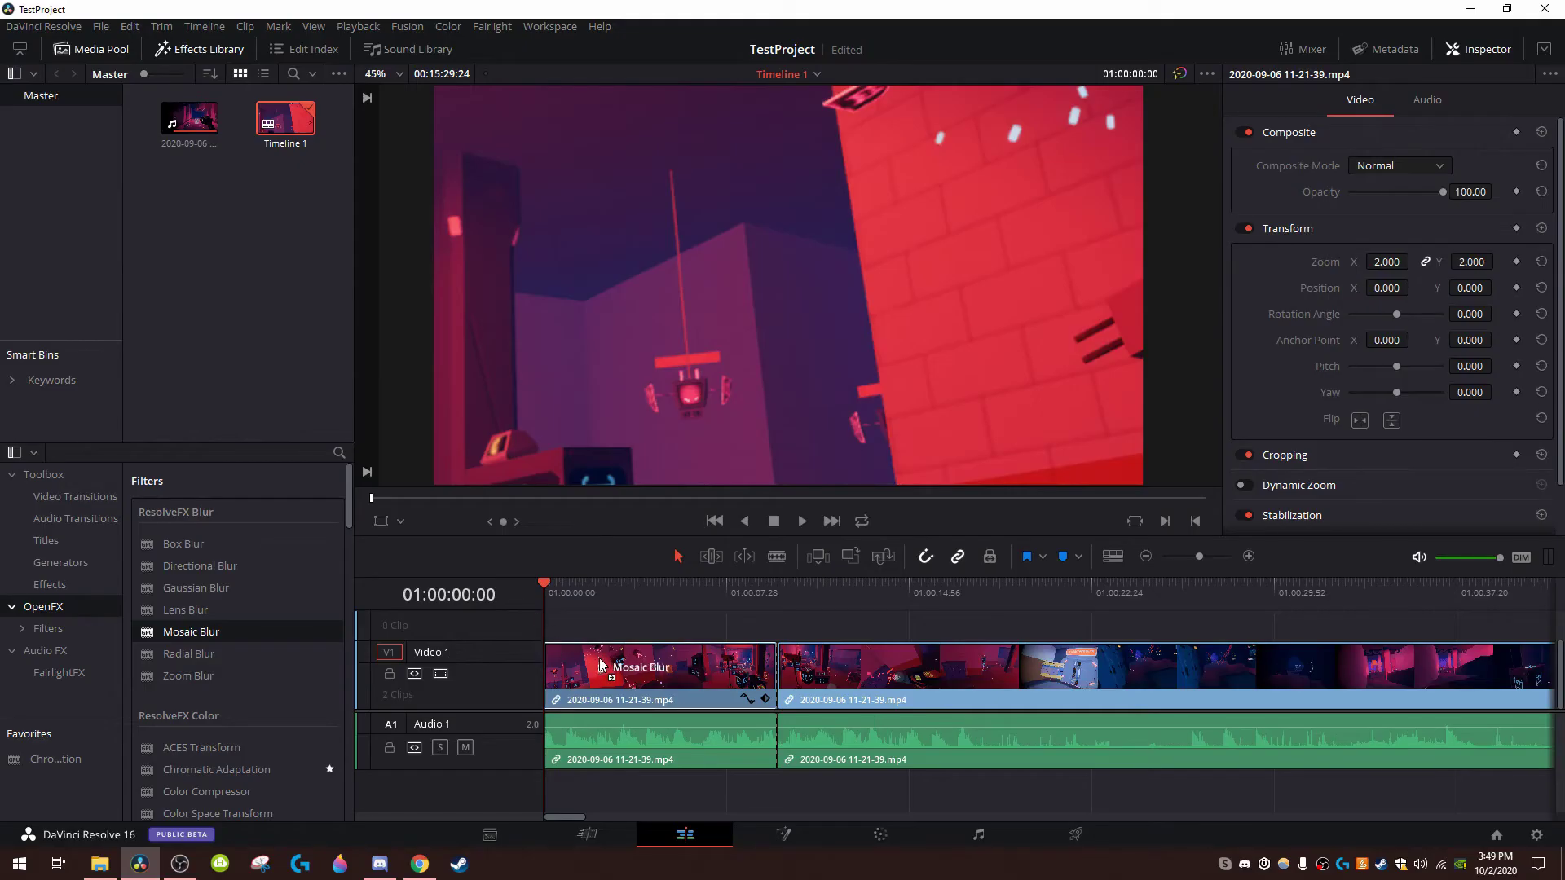
pyautogui.moveTo(273, 662); pyautogui.dragTo(637, 670)
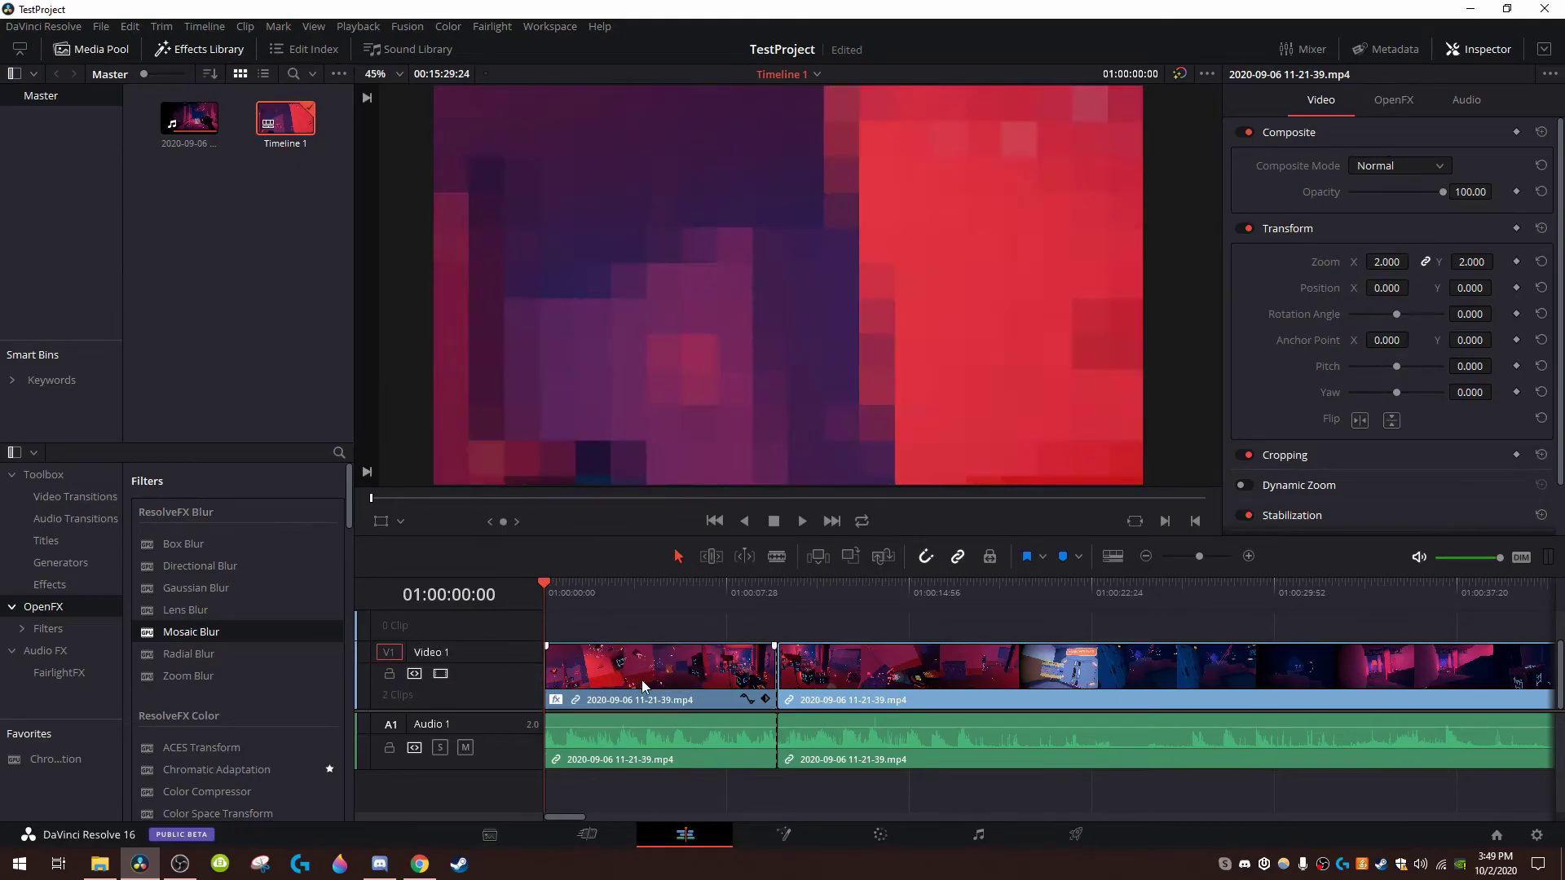
pyautogui.click(638, 670)
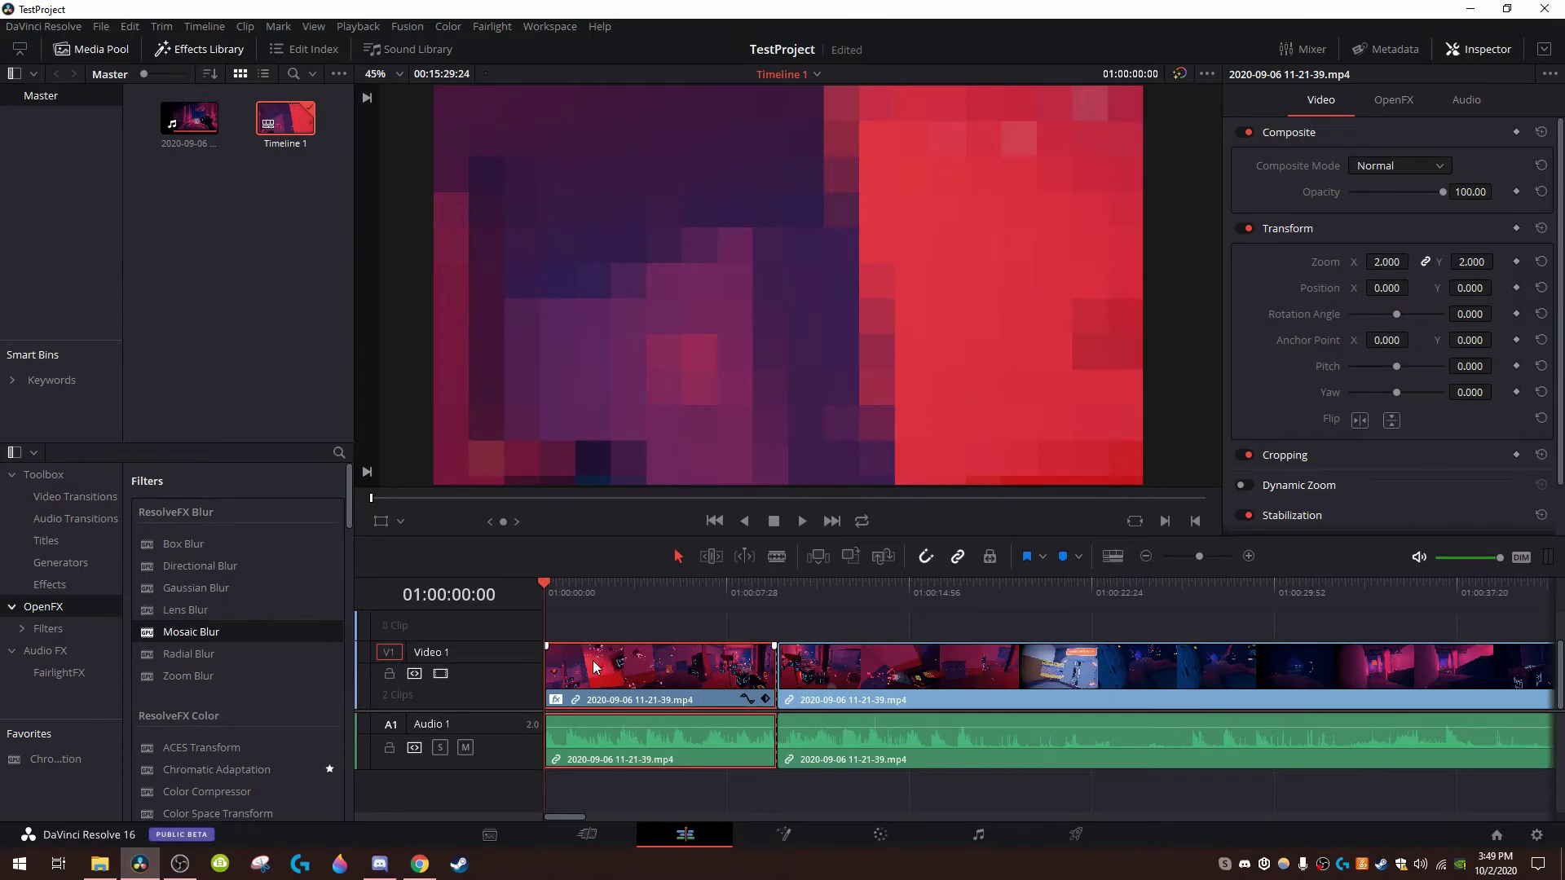
# Try a Pixel Frequency of 400 and other Mosaic Blur settings on the first clip, and remove the effect
pyautogui.click(1394, 101)
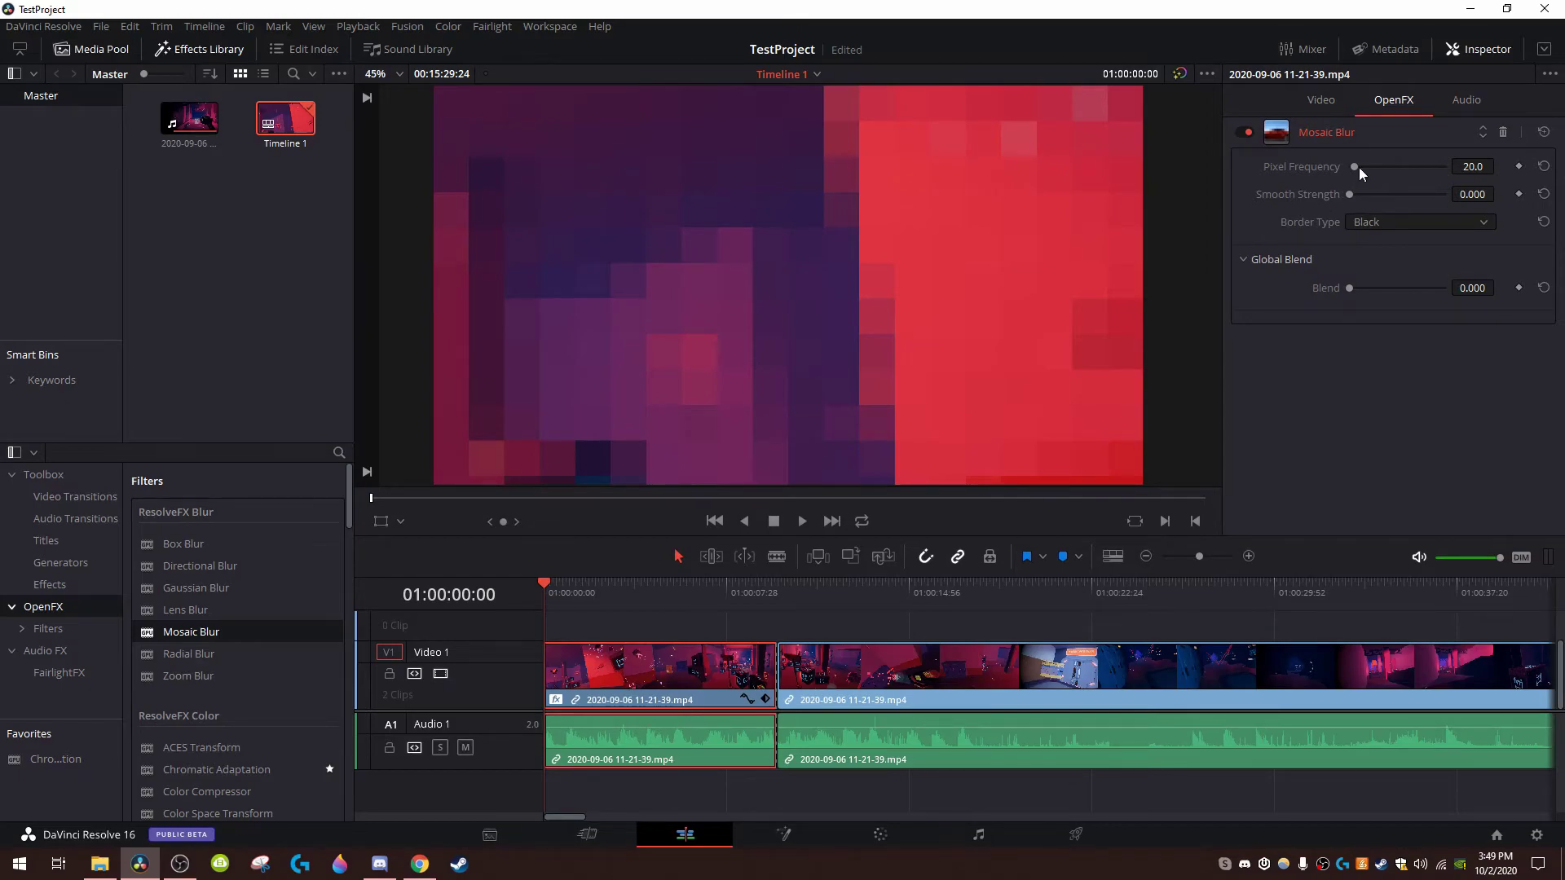
pyautogui.moveTo(1355, 167); pyautogui.dragTo(1471, 173)
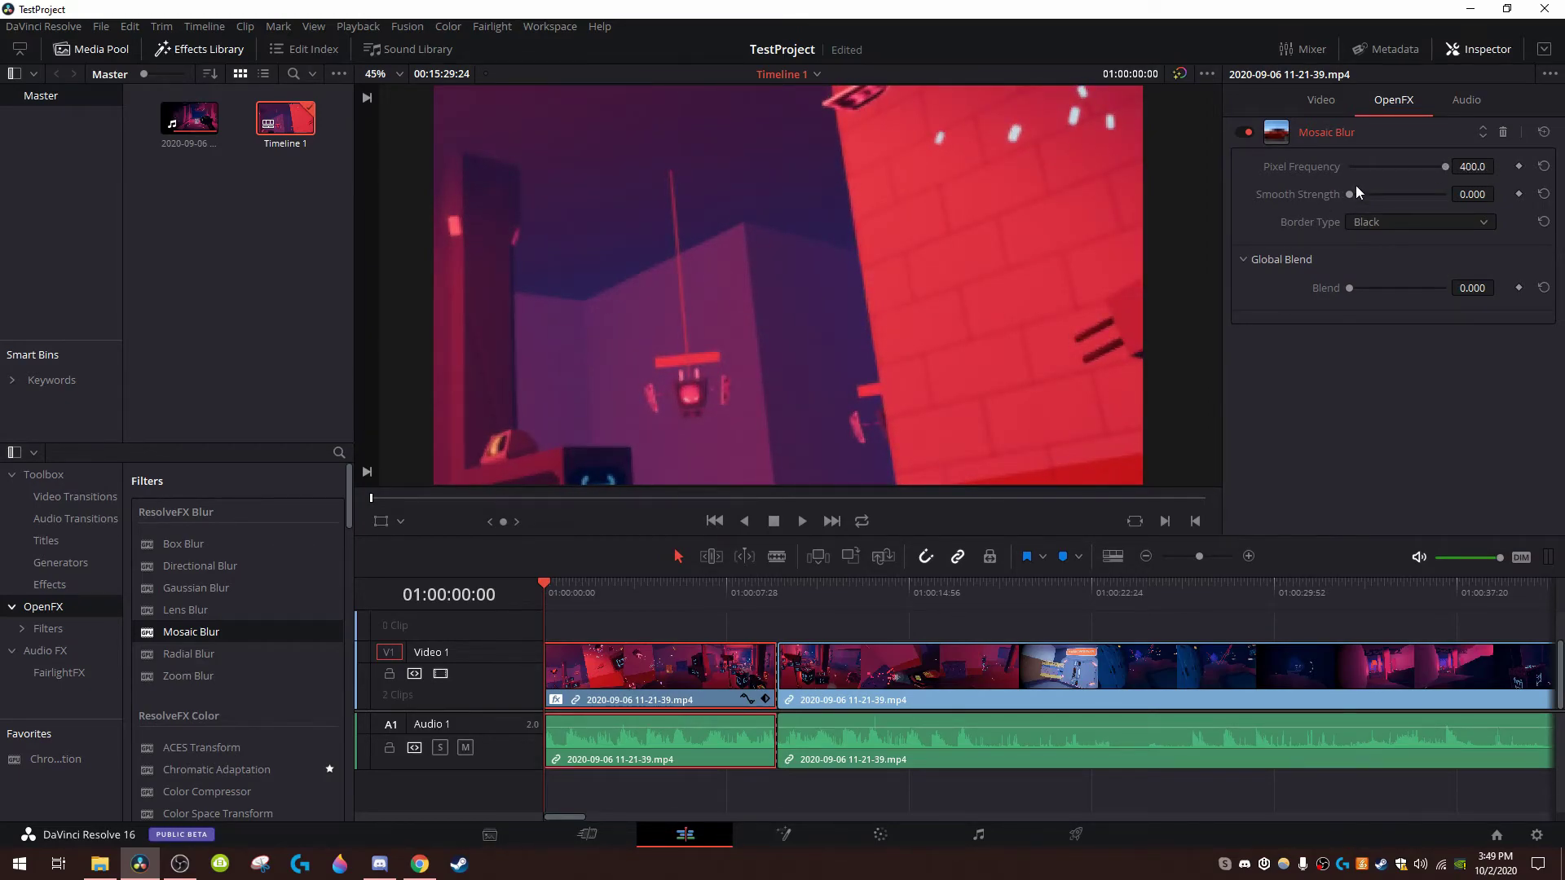
pyautogui.moveTo(1357, 193); pyautogui.dragTo(1308, 207)
pyautogui.moveTo(1389, 166)
pyautogui.mouseDown()
pyautogui.moveTo(1455, 179)
pyautogui.moveTo(1323, 184)
pyautogui.moveTo(1406, 176)
pyautogui.mouseUp()
pyautogui.click(1505, 135)
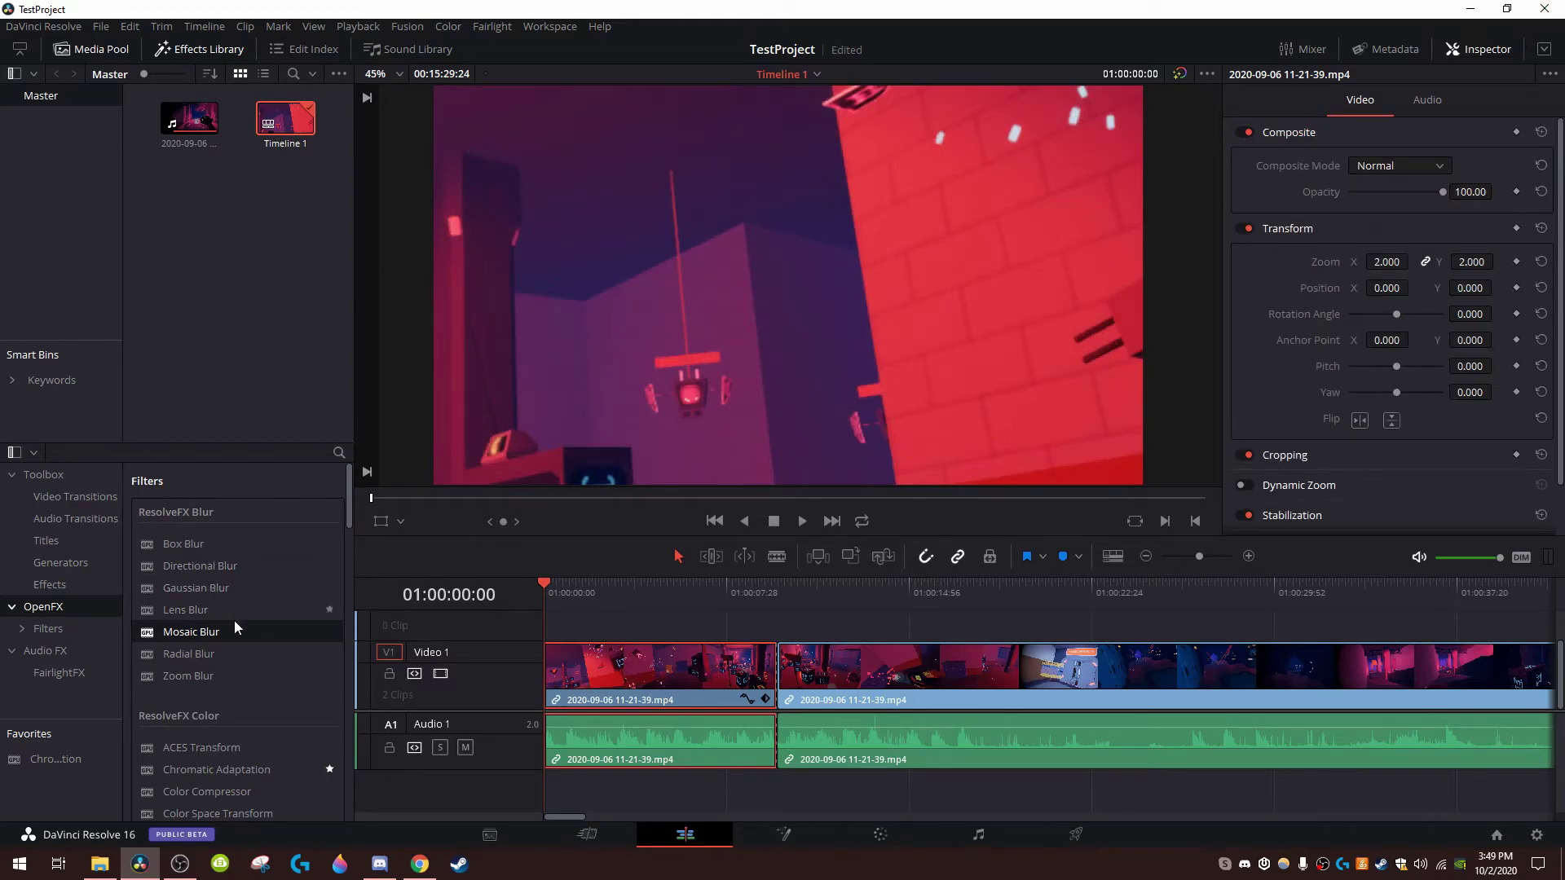
# Find the Camera Shake filter under ResolveFX Transform and apply it to the first video clip
pyautogui.scroll(-3, 210, 669)
pyautogui.scroll(-6, 211, 665)
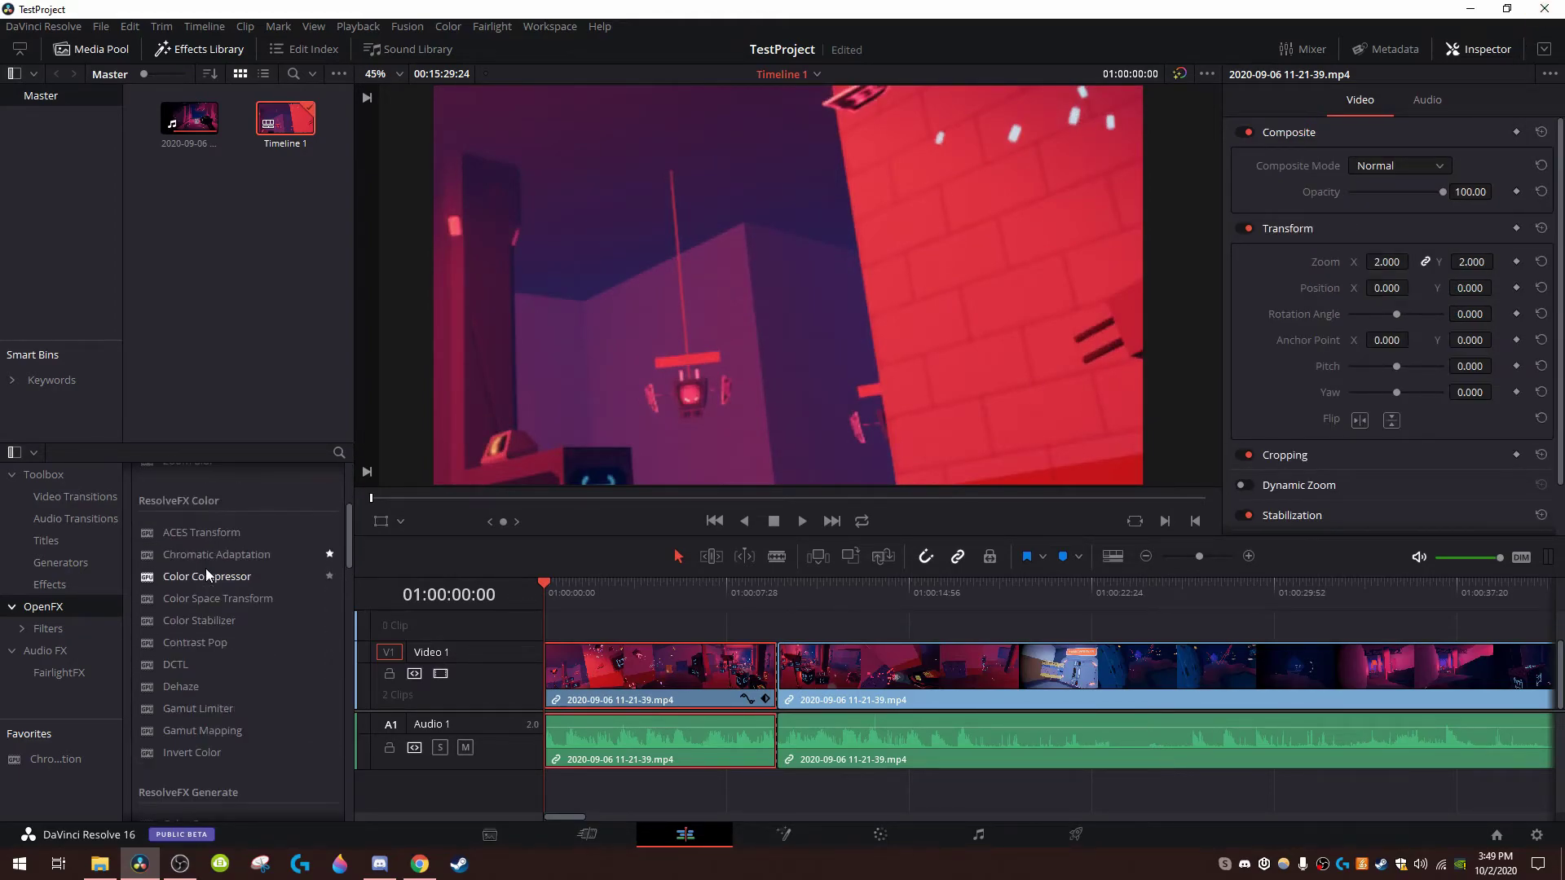
pyautogui.scroll(-3, 208, 616)
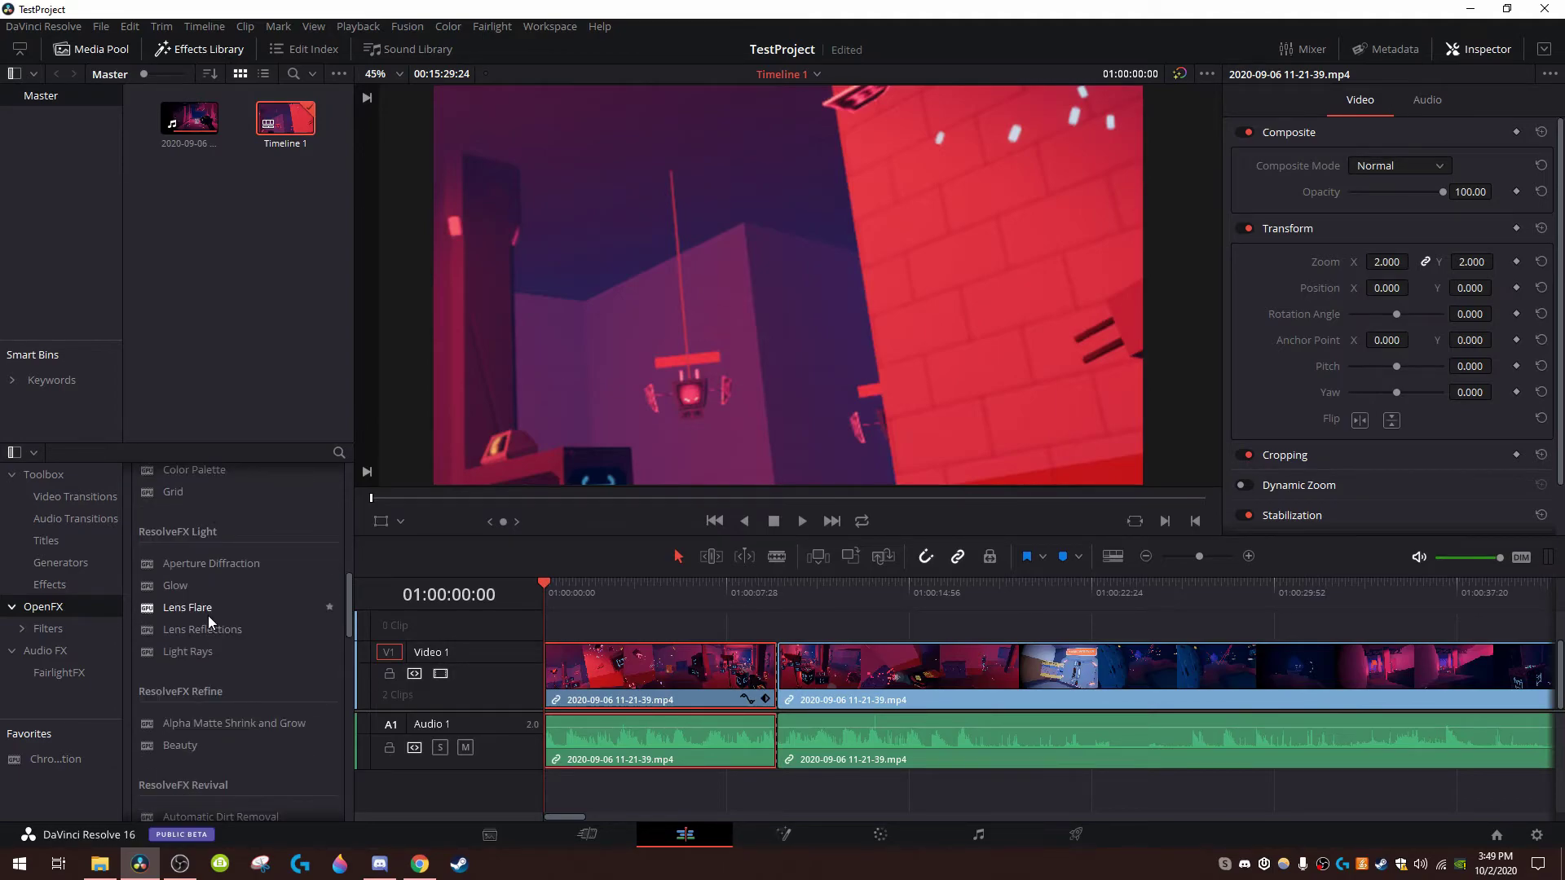
pyautogui.scroll(-12, 203, 612)
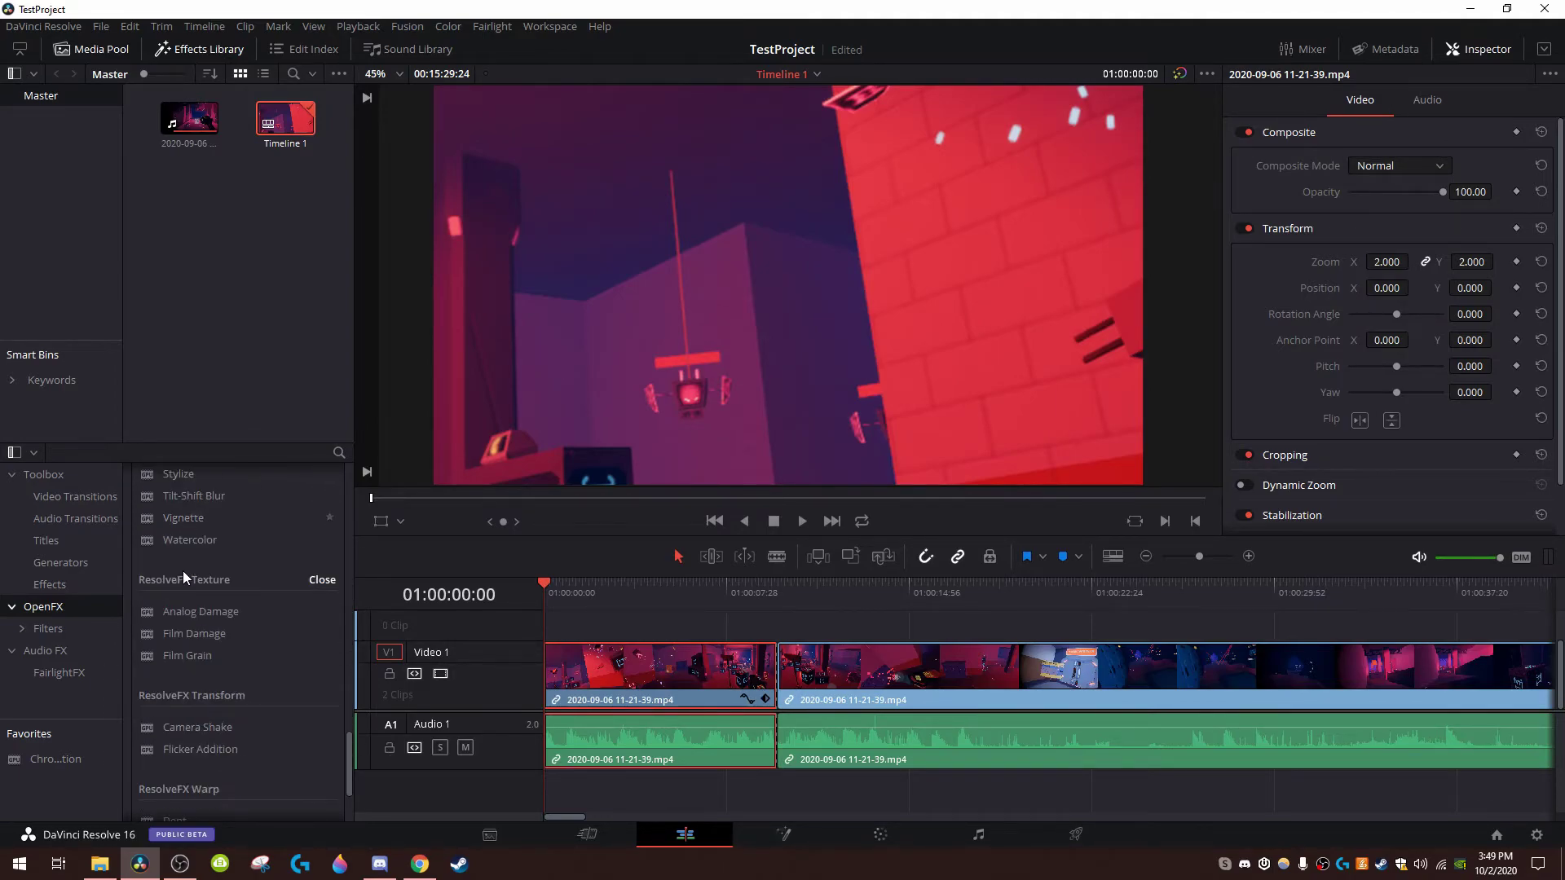
pyautogui.scroll(-2, 208, 603)
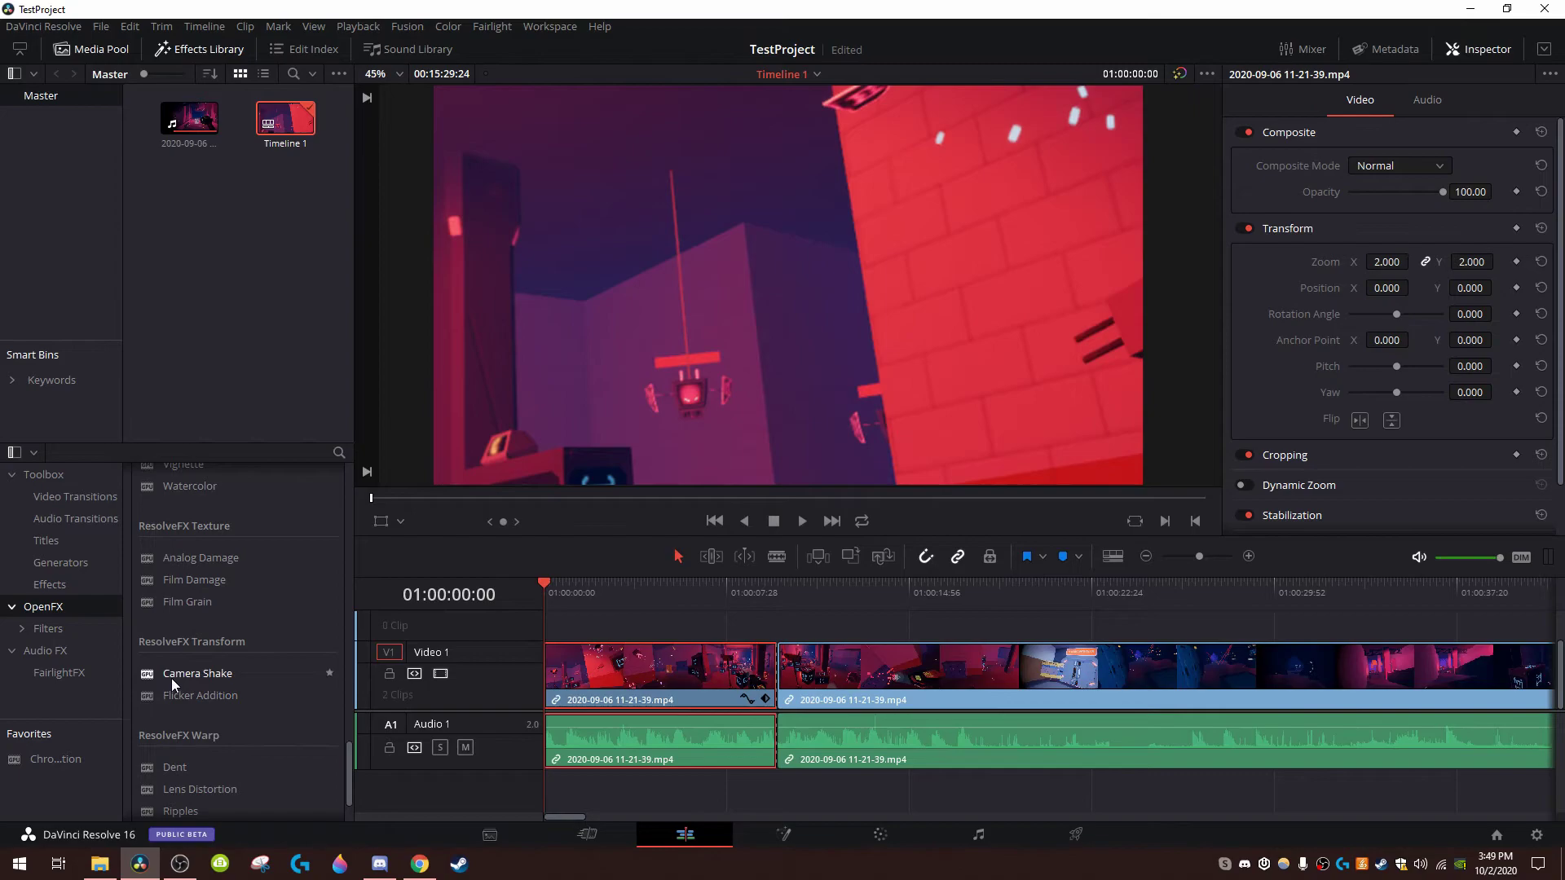
pyautogui.moveTo(172, 679); pyautogui.dragTo(619, 668)
# Set Camera Shake's Motion Scale and Speed Scale to 2.000, and preview the clip from the timeline start
pyautogui.click(1397, 110)
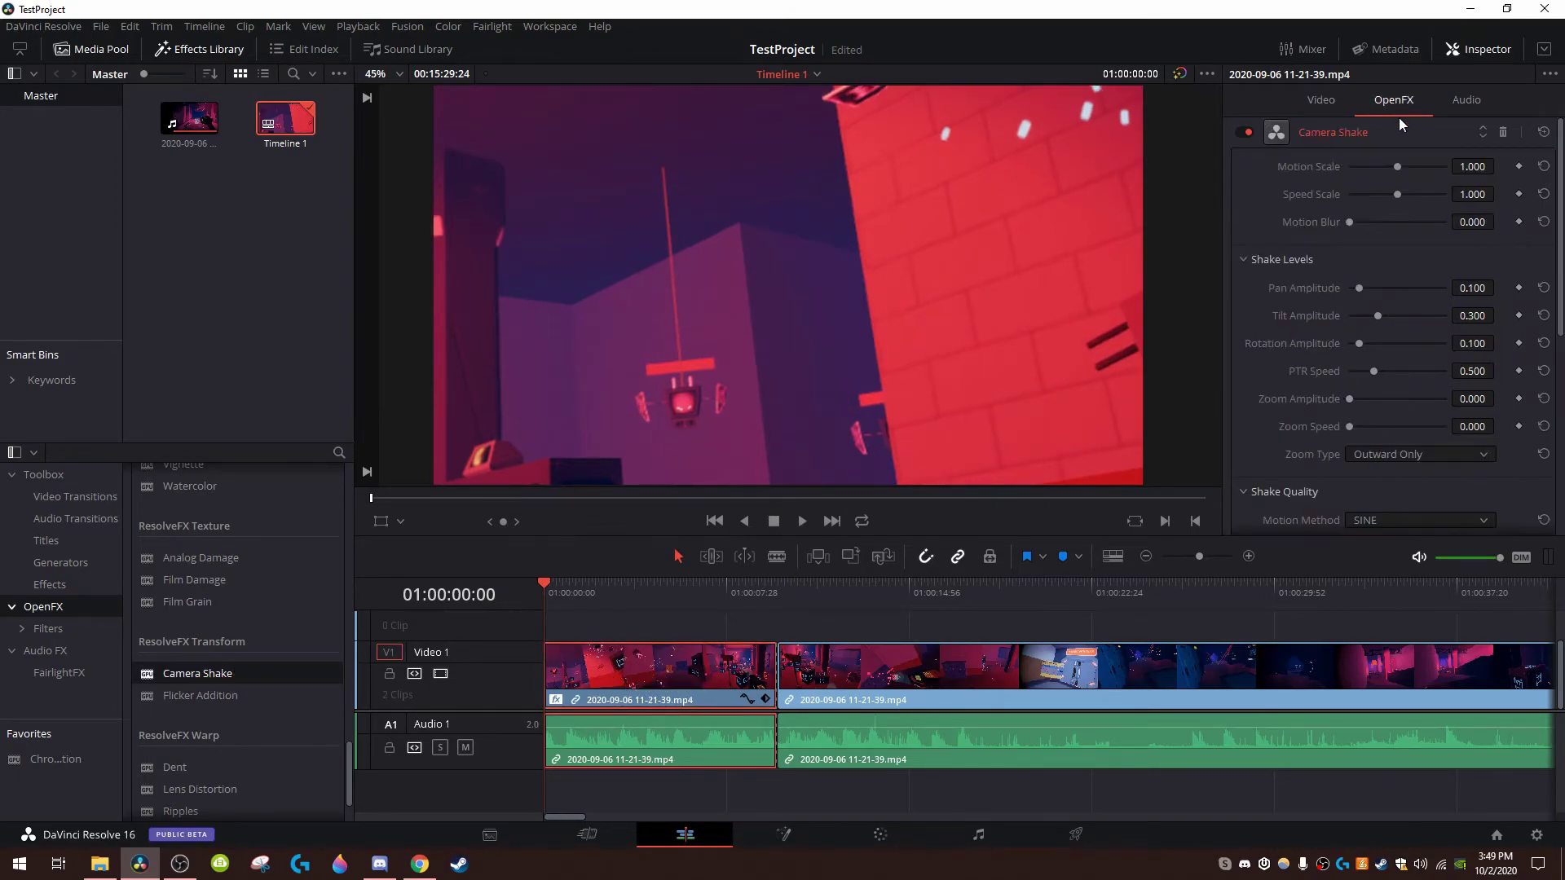
pyautogui.moveTo(1397, 166); pyautogui.dragTo(1447, 195)
pyautogui.press('space')
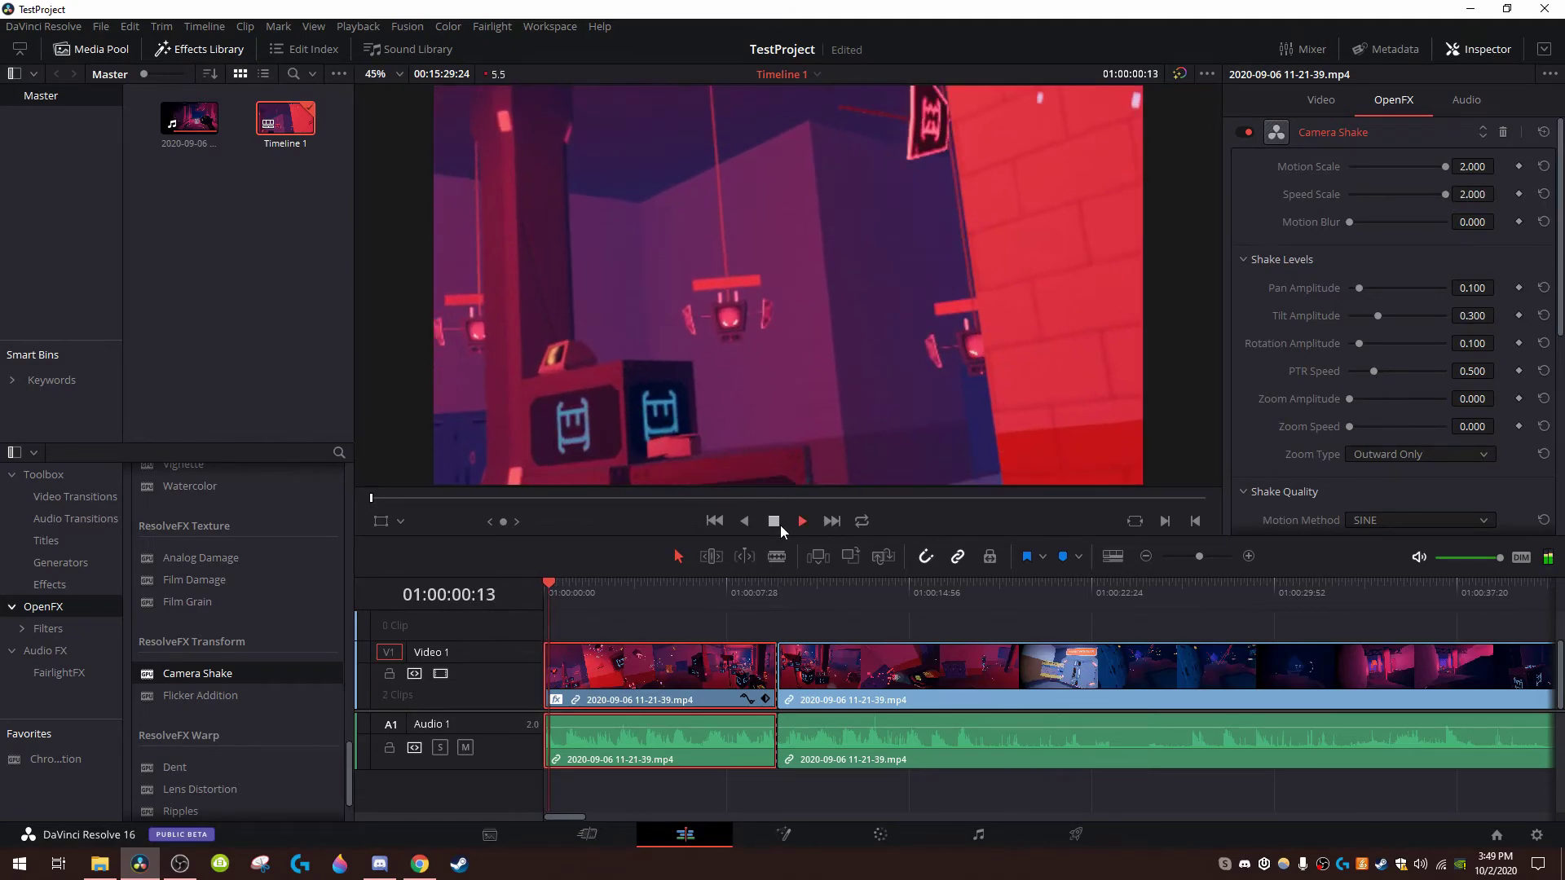
pyautogui.press('space')
pyautogui.click(549, 597)
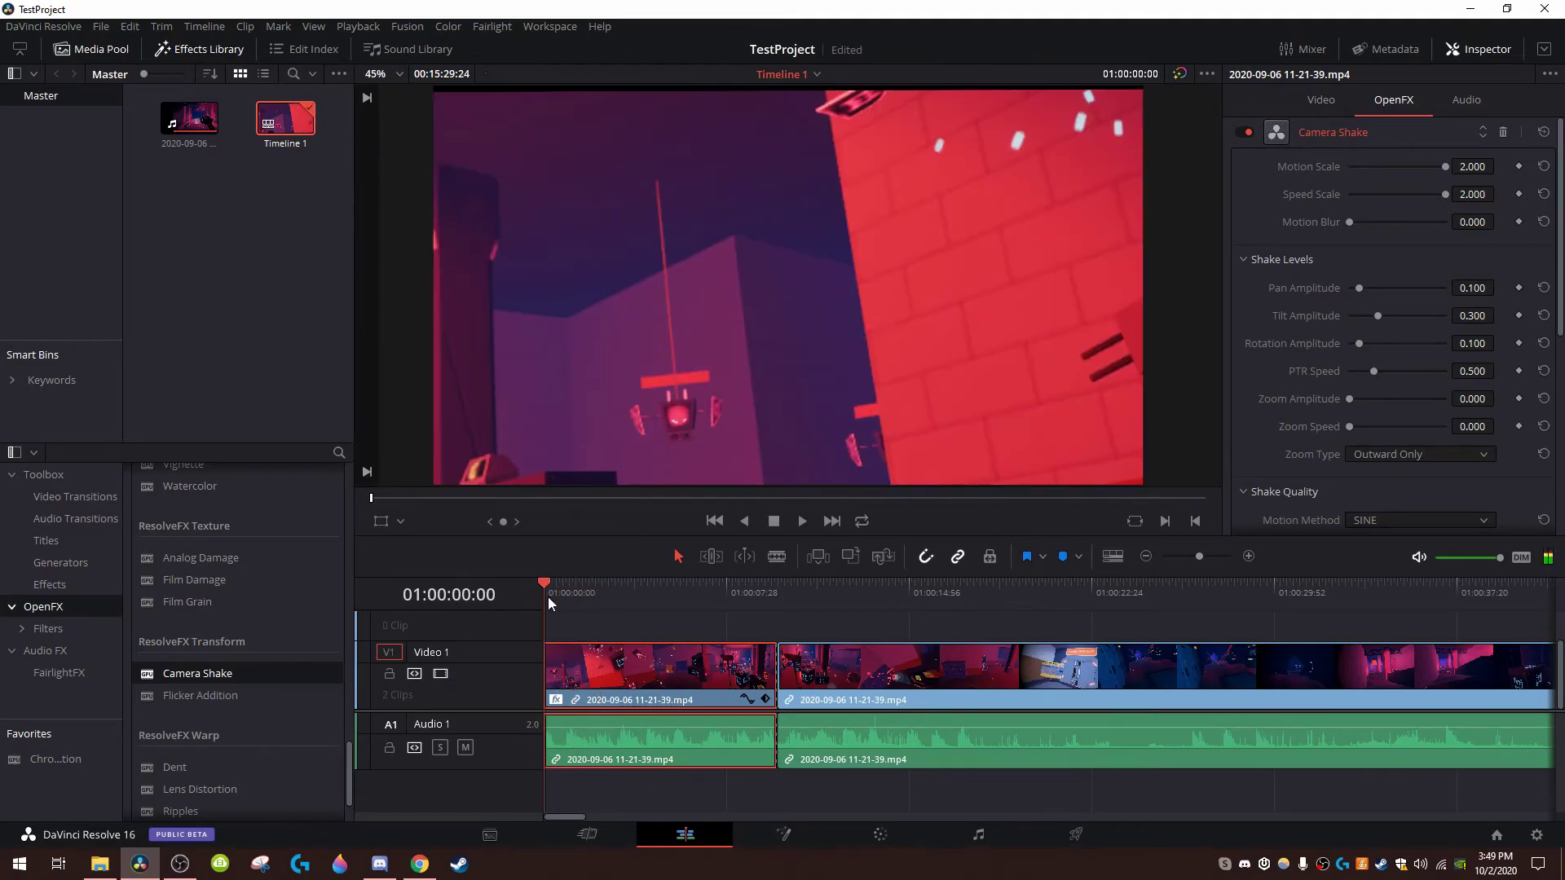
# Set Camera Shake's pan amplitude to 0.466, tilt 0, rotation 0.788, PTR speed 1.695, zoom amplitude 1 and zoom speed 2
pyautogui.moveTo(1359, 287); pyautogui.dragTo(1459, 317)
pyautogui.moveTo(1359, 343); pyautogui.dragTo(1391, 302)
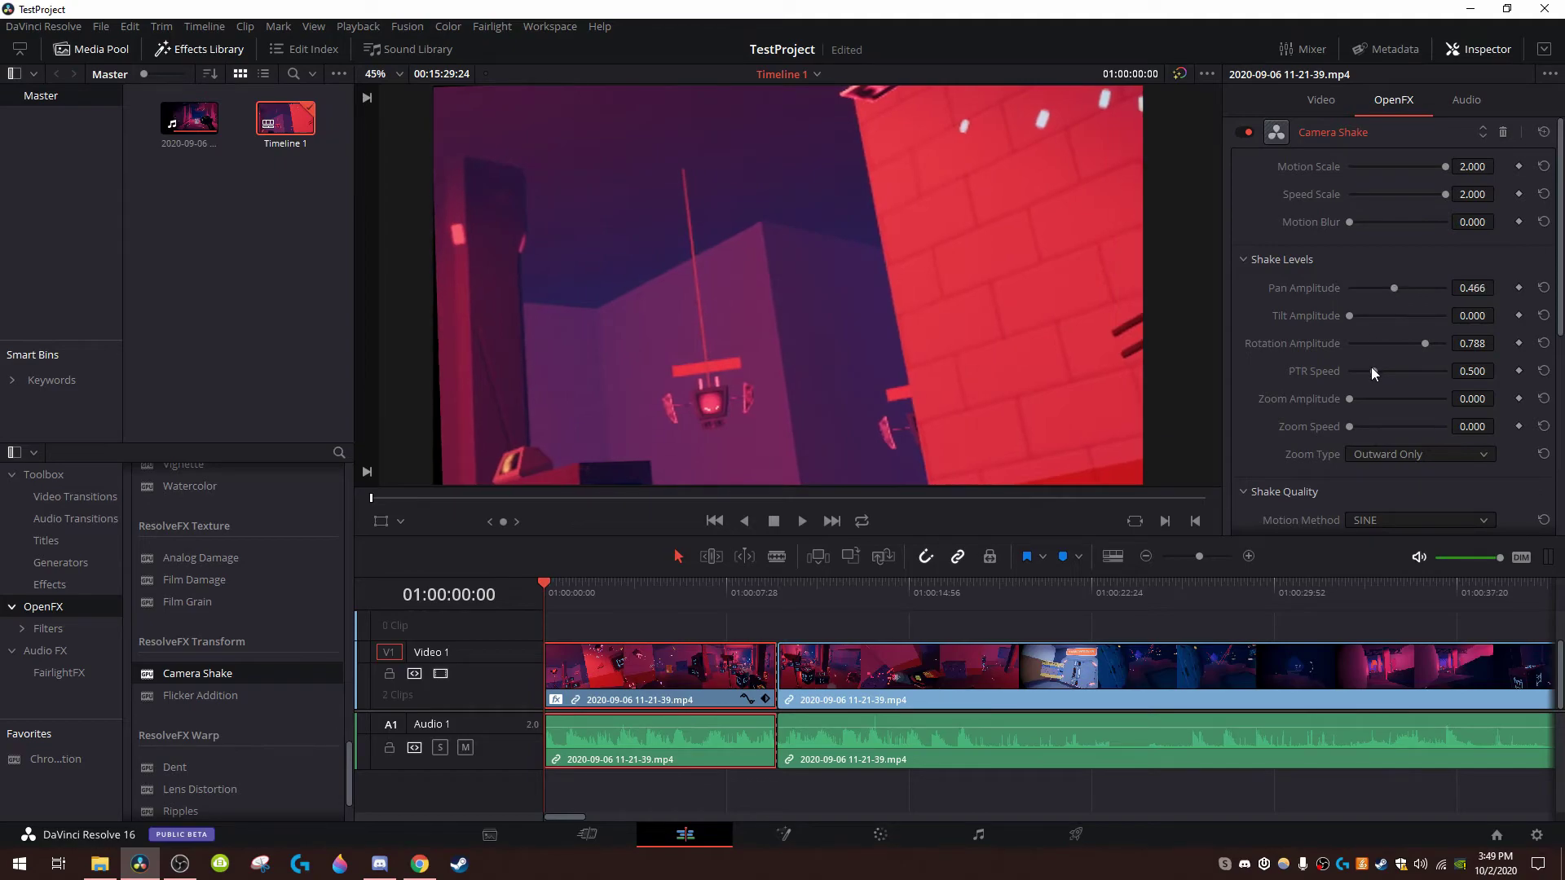
pyautogui.moveTo(1373, 371); pyautogui.dragTo(1430, 371)
pyautogui.moveTo(1350, 399); pyautogui.dragTo(1455, 398)
pyautogui.moveTo(1350, 427); pyautogui.dragTo(1455, 427)
# Play back the shaken clip briefly and remove the Camera Shake effect from it
pyautogui.press('space')
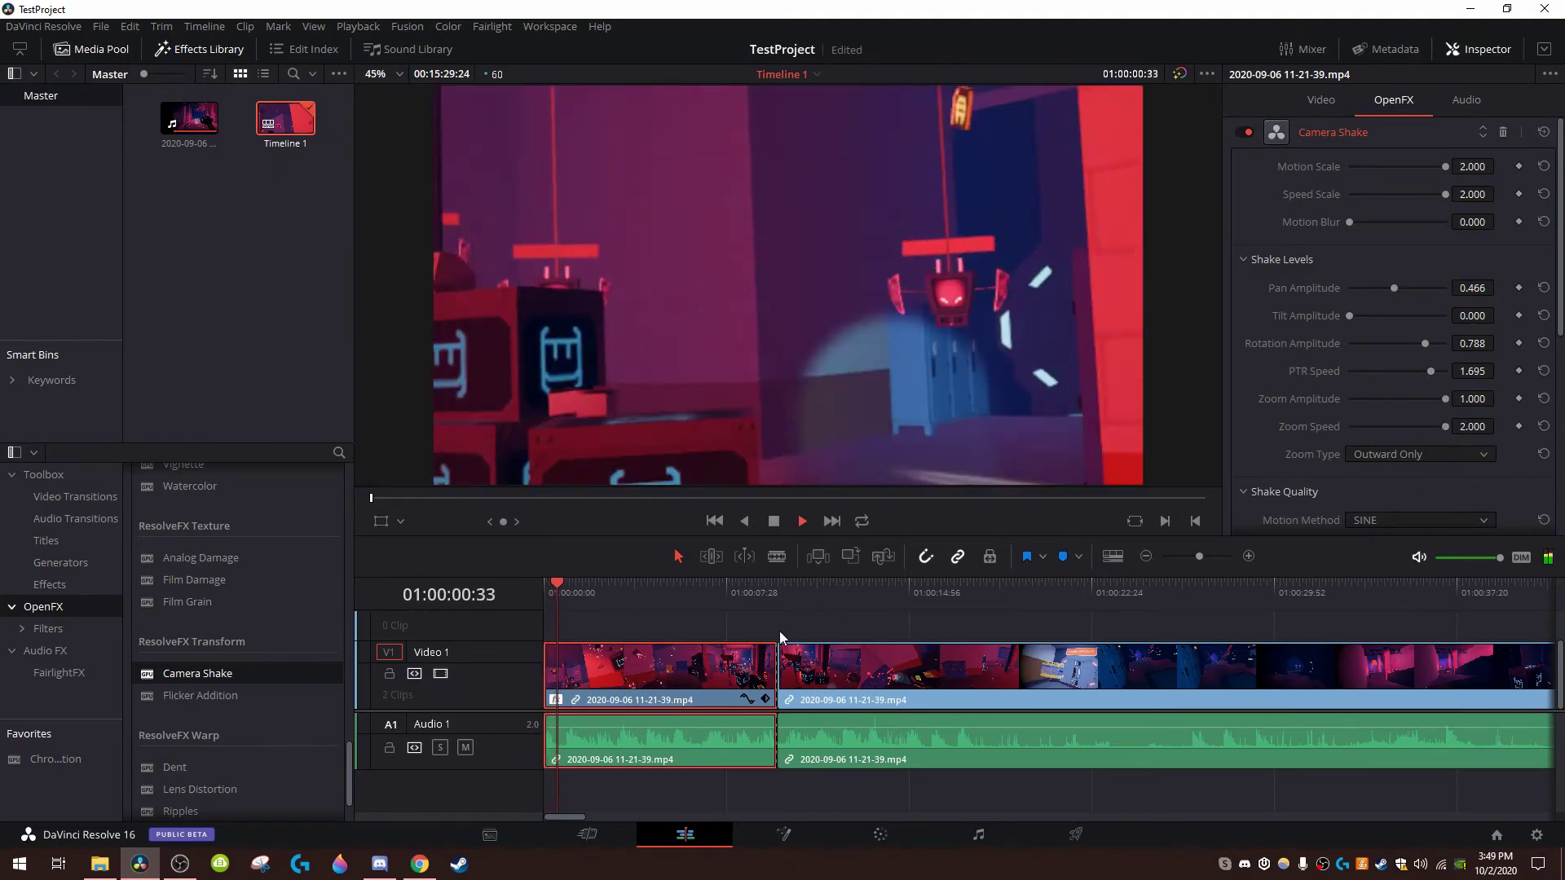
pyautogui.press('space')
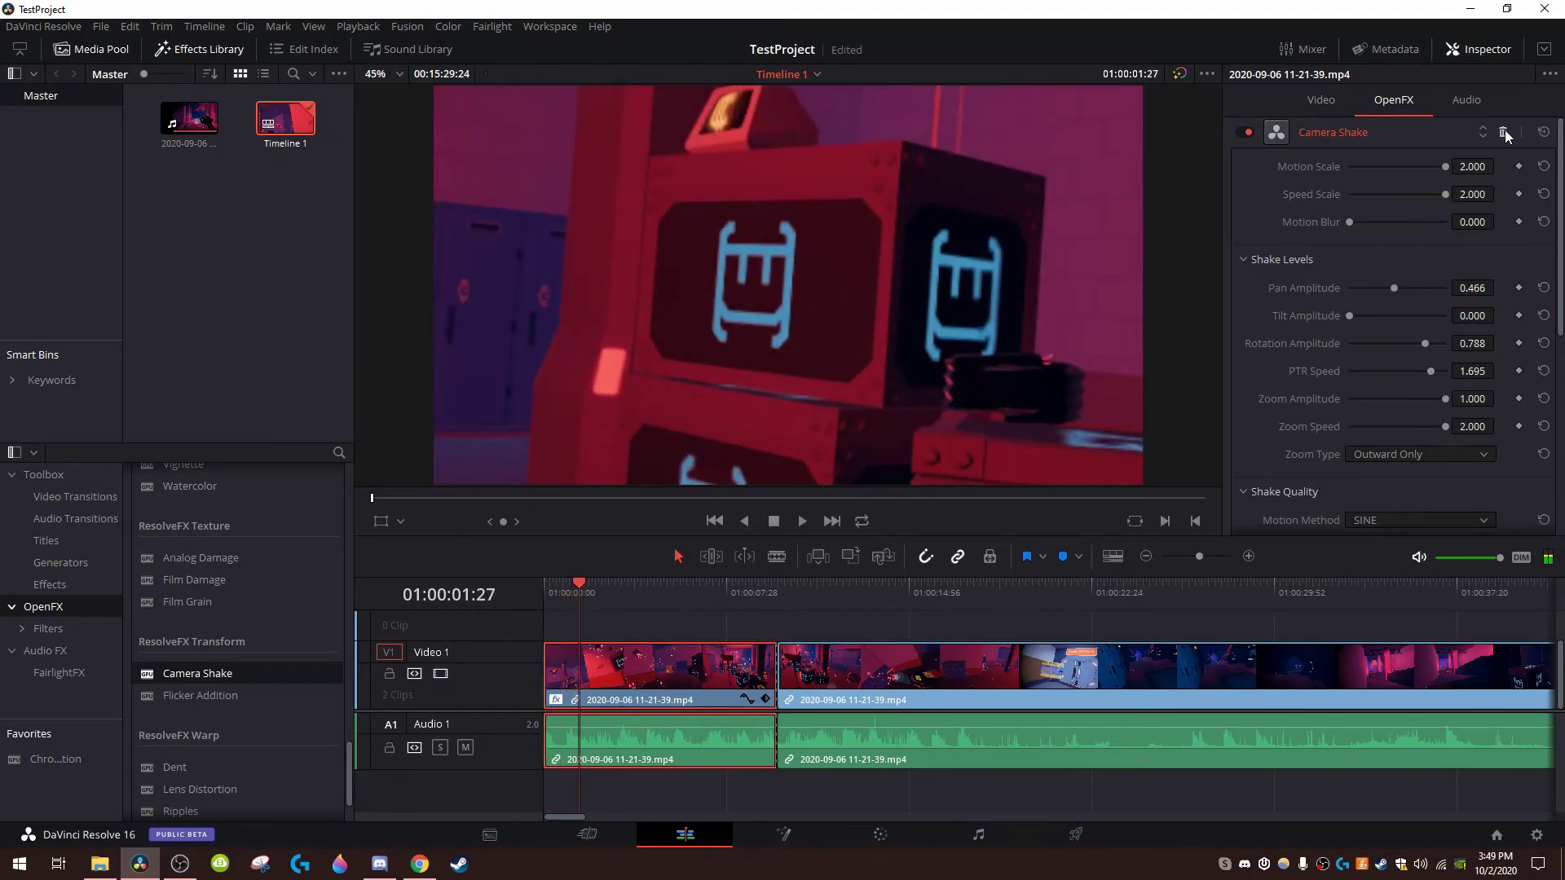
pyautogui.click(1506, 134)
# Try the ResolveFX Warp Vortex filter on the first clip with changed settings, and remove the effect
pyautogui.scroll(-2, 192, 737)
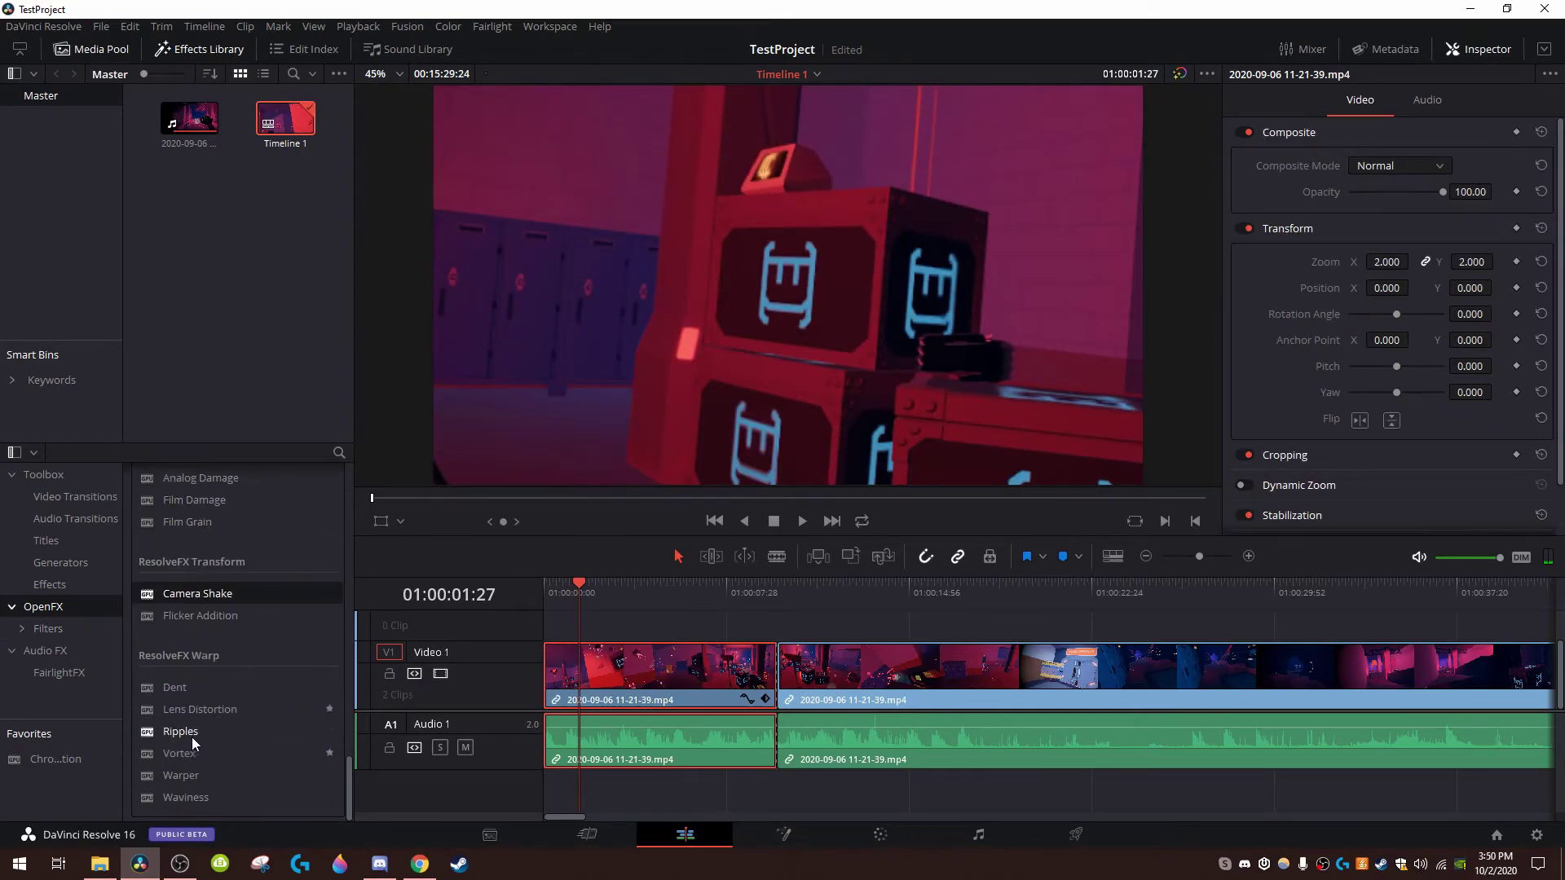
pyautogui.moveTo(168, 752); pyautogui.dragTo(733, 664)
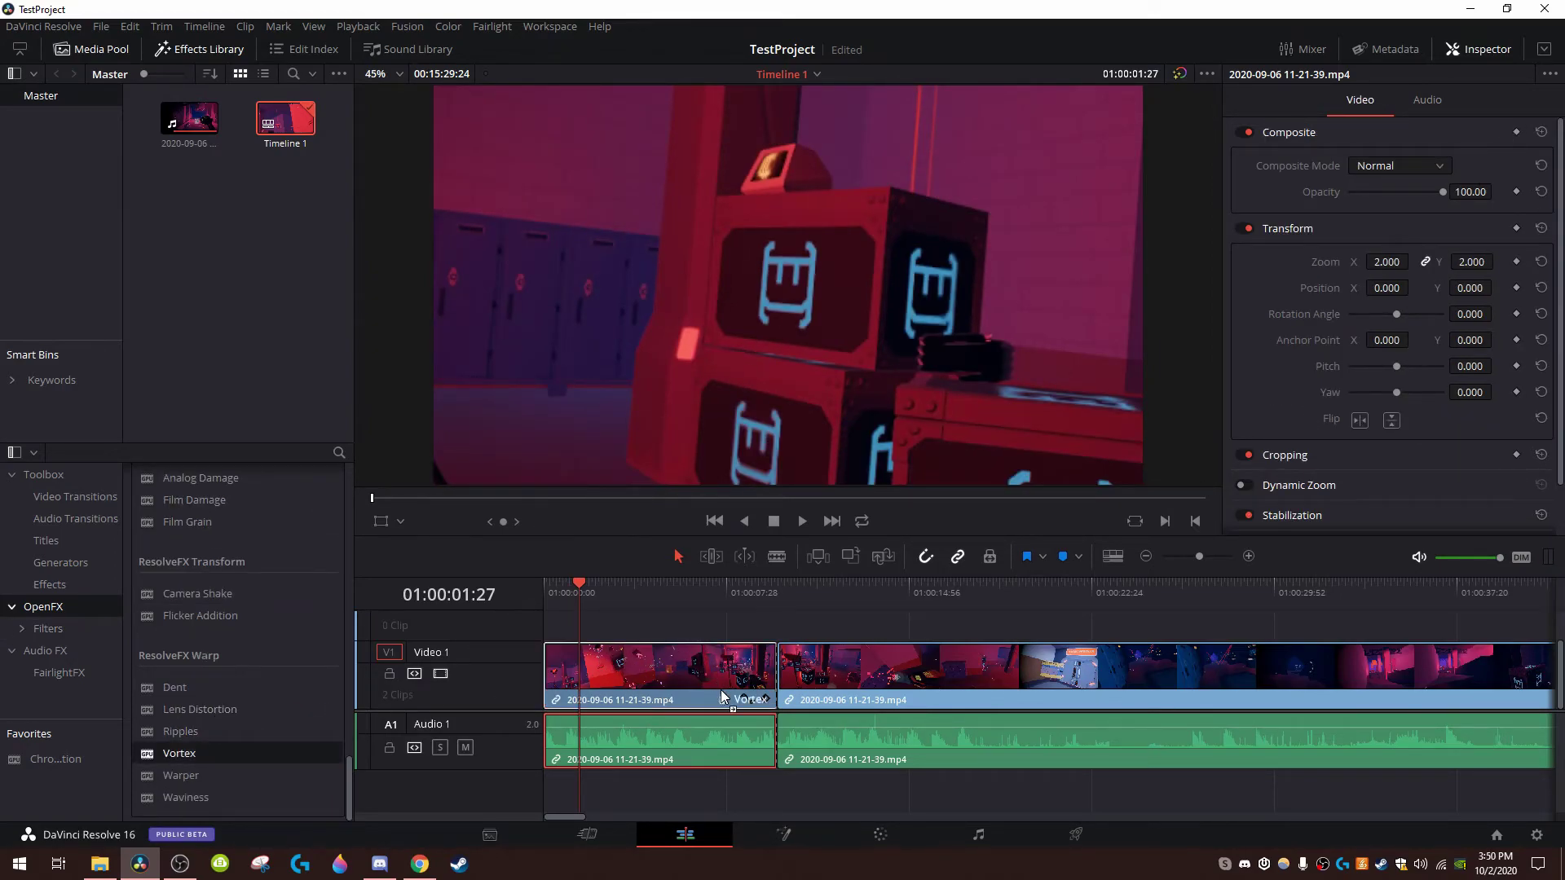
pyautogui.click(1390, 99)
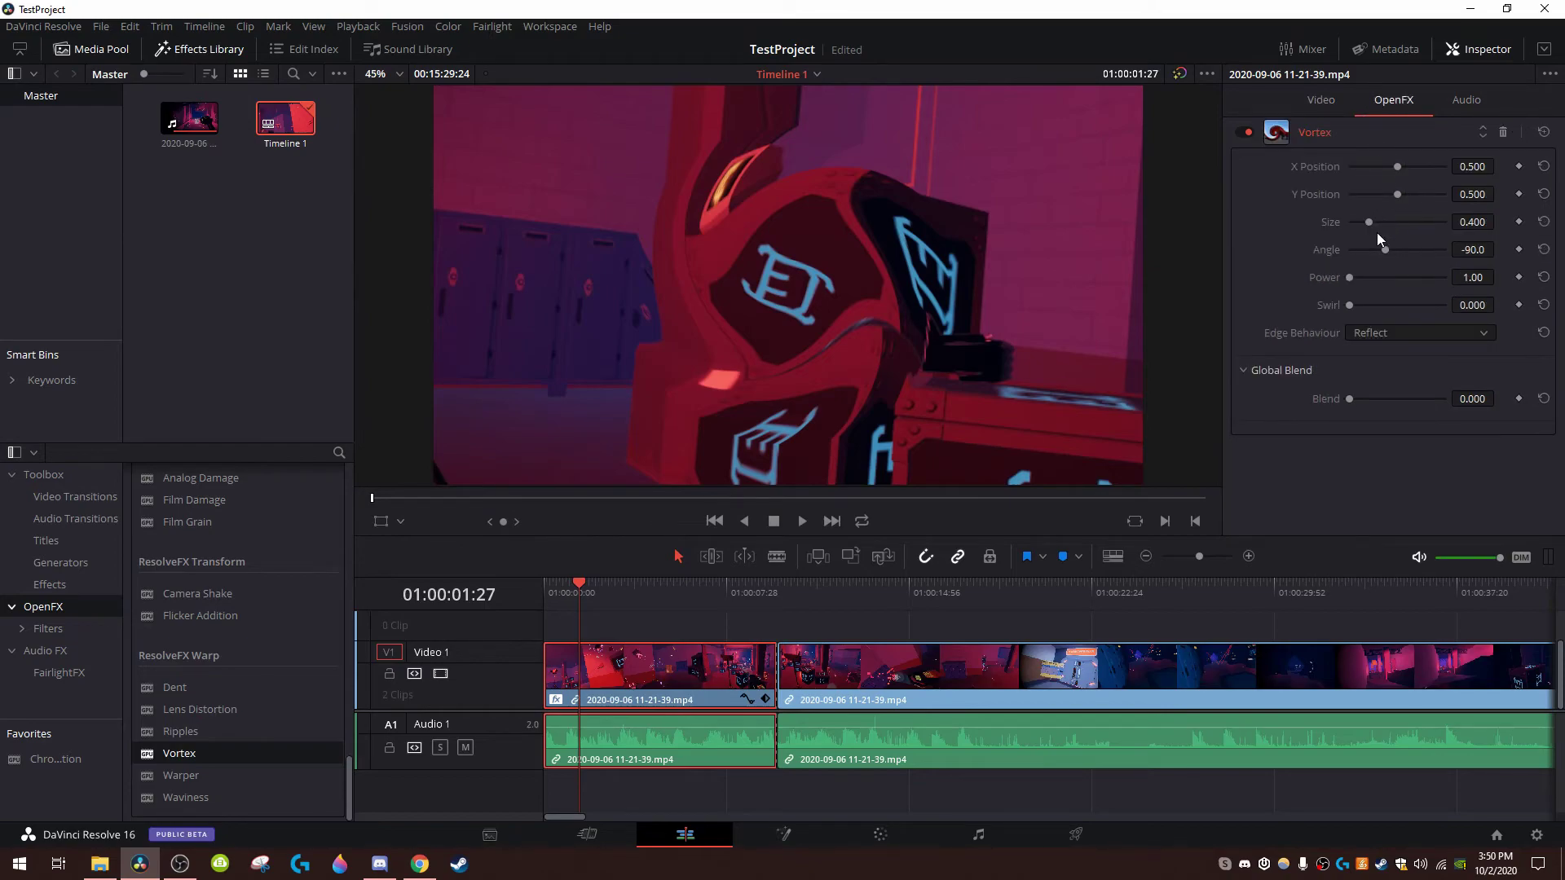
pyautogui.moveTo(1378, 227); pyautogui.dragTo(1453, 293)
pyautogui.hotkey('ctrl', 'z')
pyautogui.click(1502, 132)
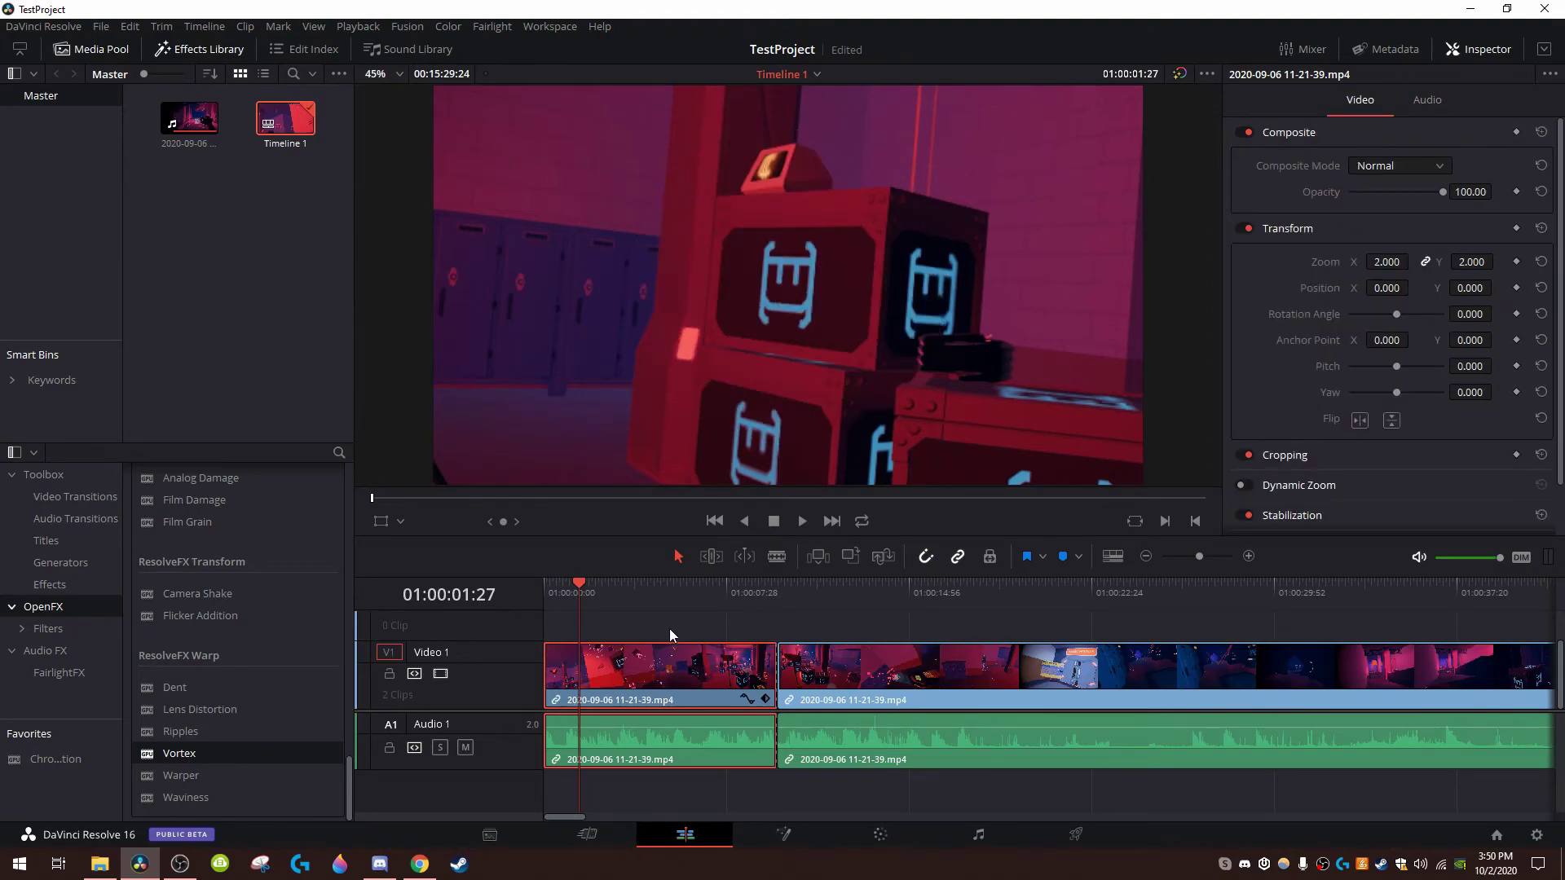
# Return to the start of the filter list, deselect the clip, and view the timeline at closer and wider zoom levels
pyautogui.scroll(15, 266, 614)
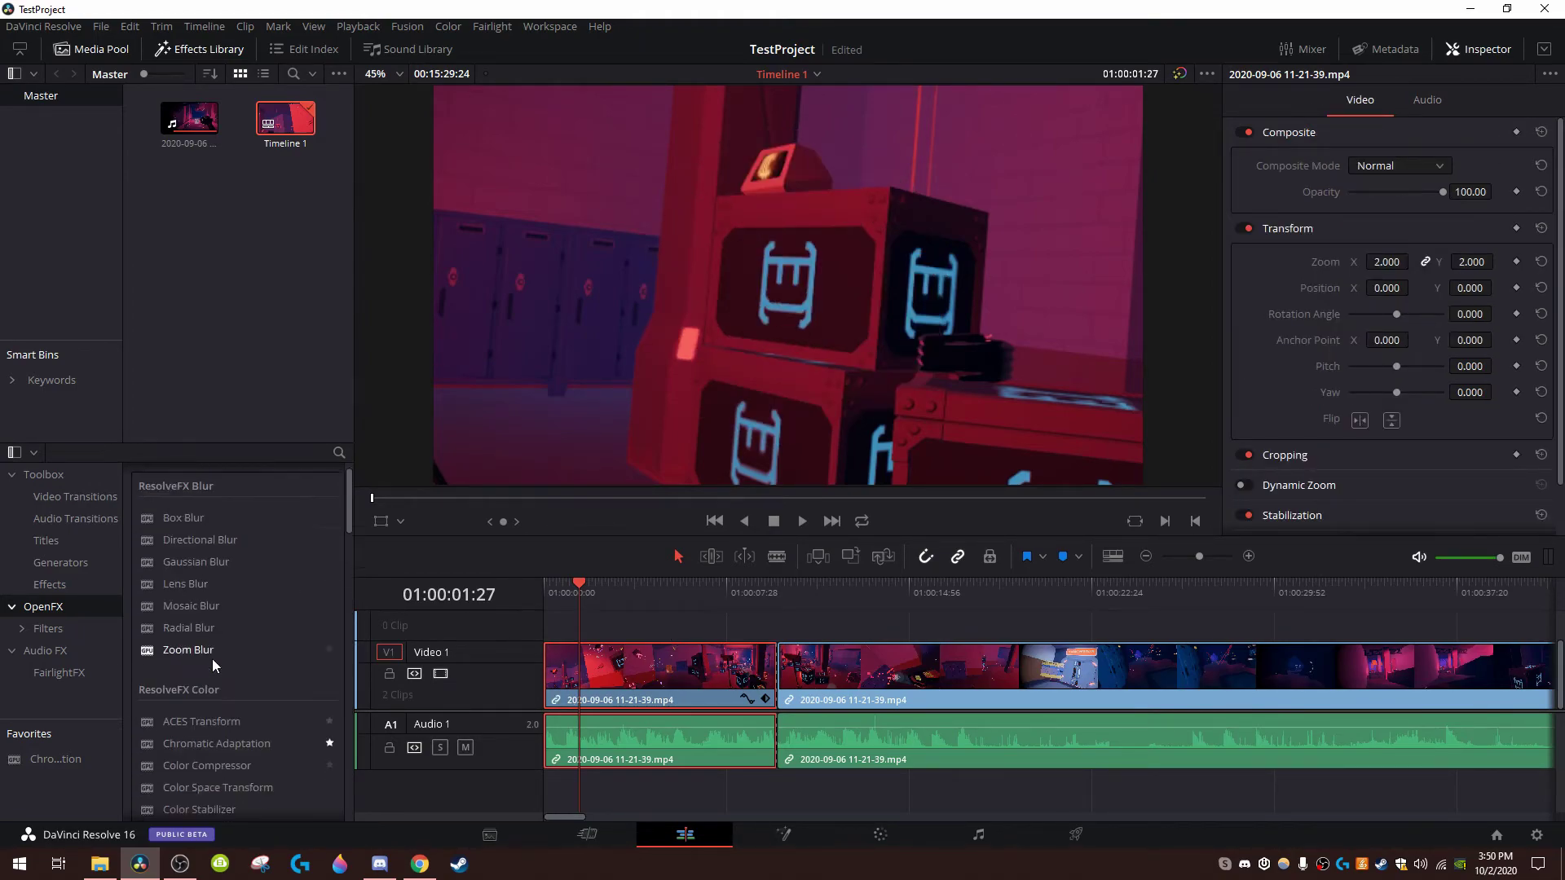
pyautogui.scroll(1, 212, 659)
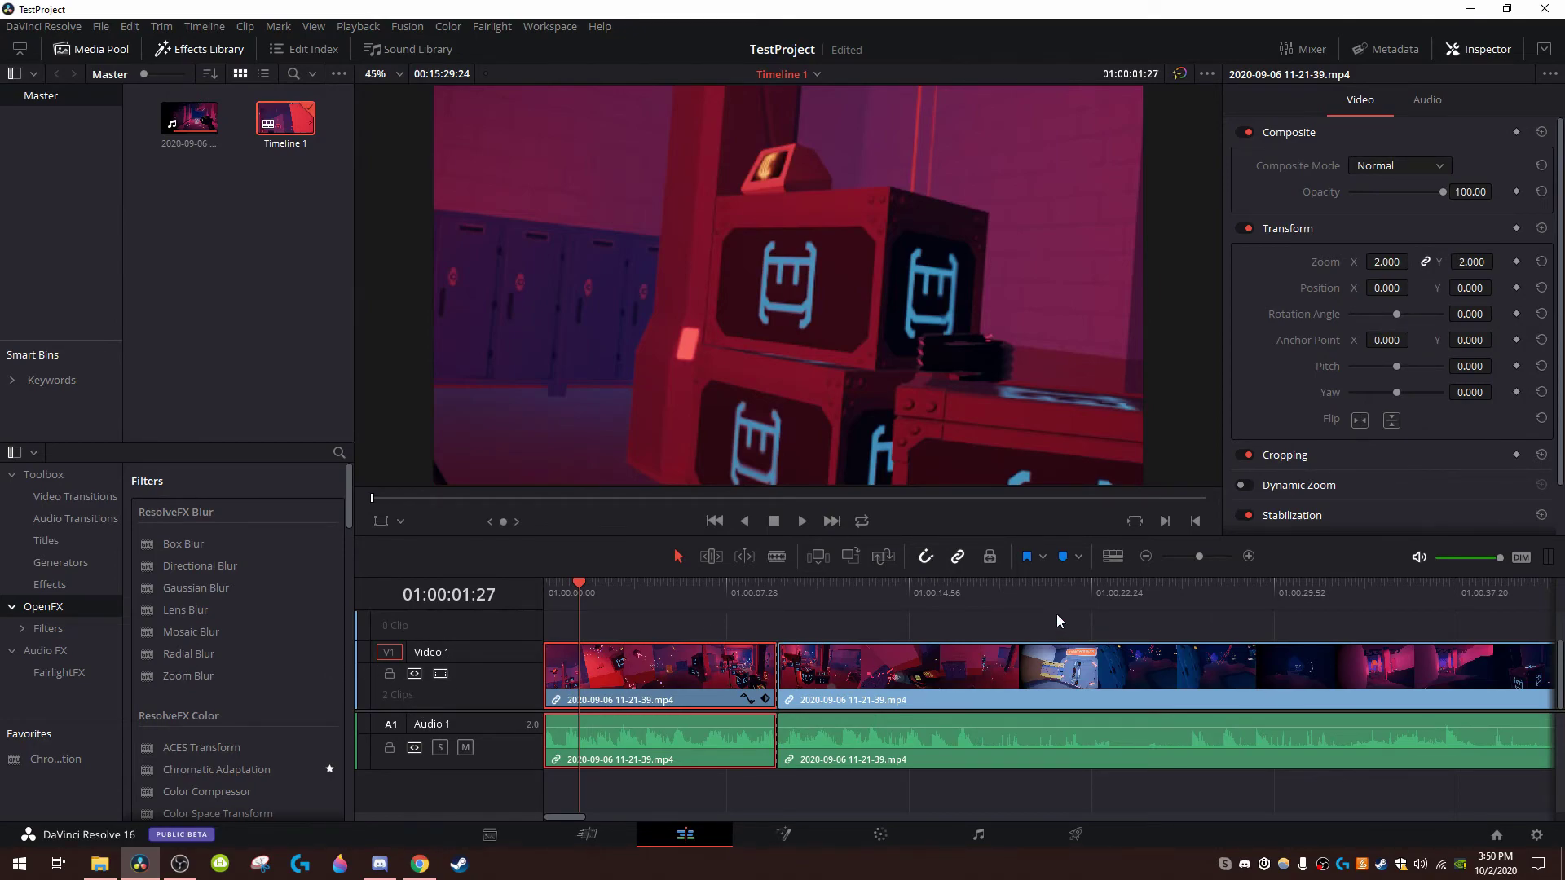
pyautogui.click(1002, 626)
pyautogui.click(1240, 555)
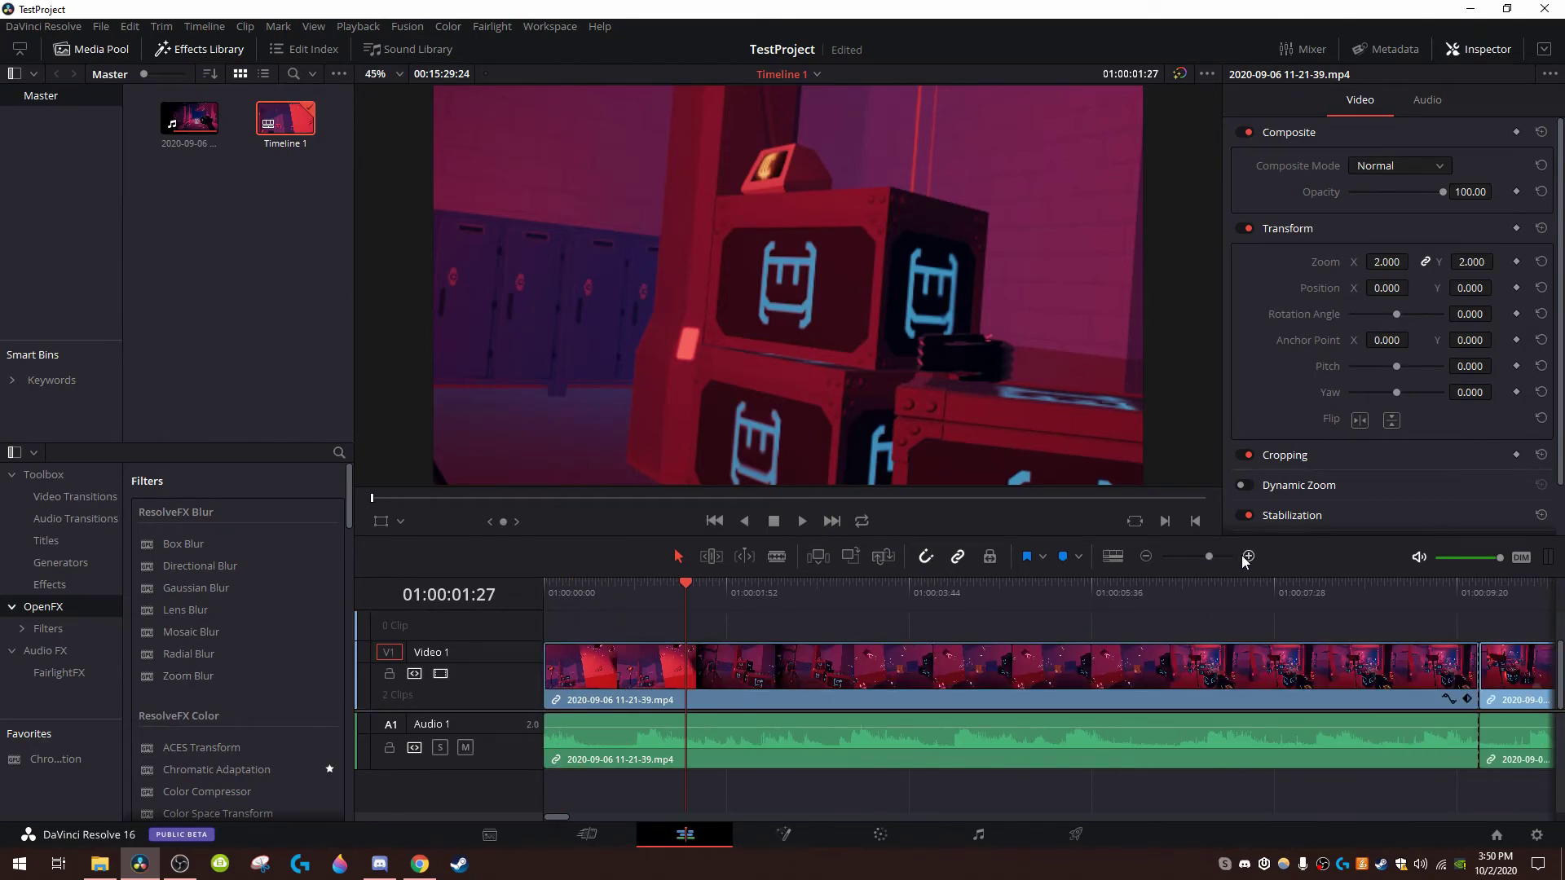
pyautogui.click(1148, 556)
pyautogui.click(1148, 555)
pyautogui.click(1146, 556)
pyautogui.click(1146, 556)
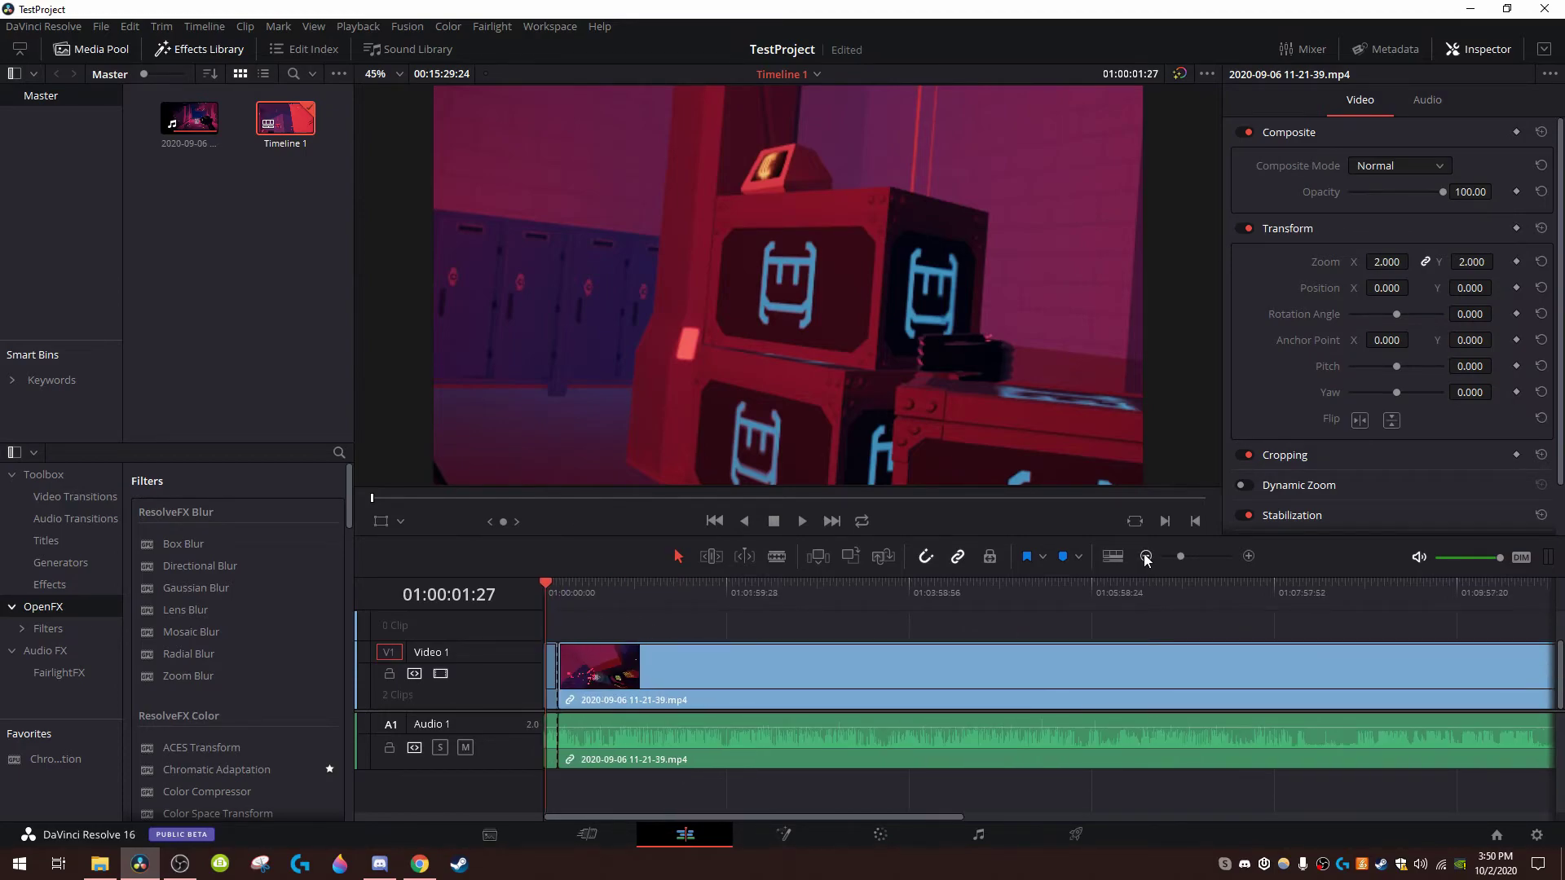
pyautogui.click(1146, 556)
pyautogui.click(1248, 556)
pyautogui.click(1248, 556)
pyautogui.click(1248, 556)
pyautogui.click(1248, 556)
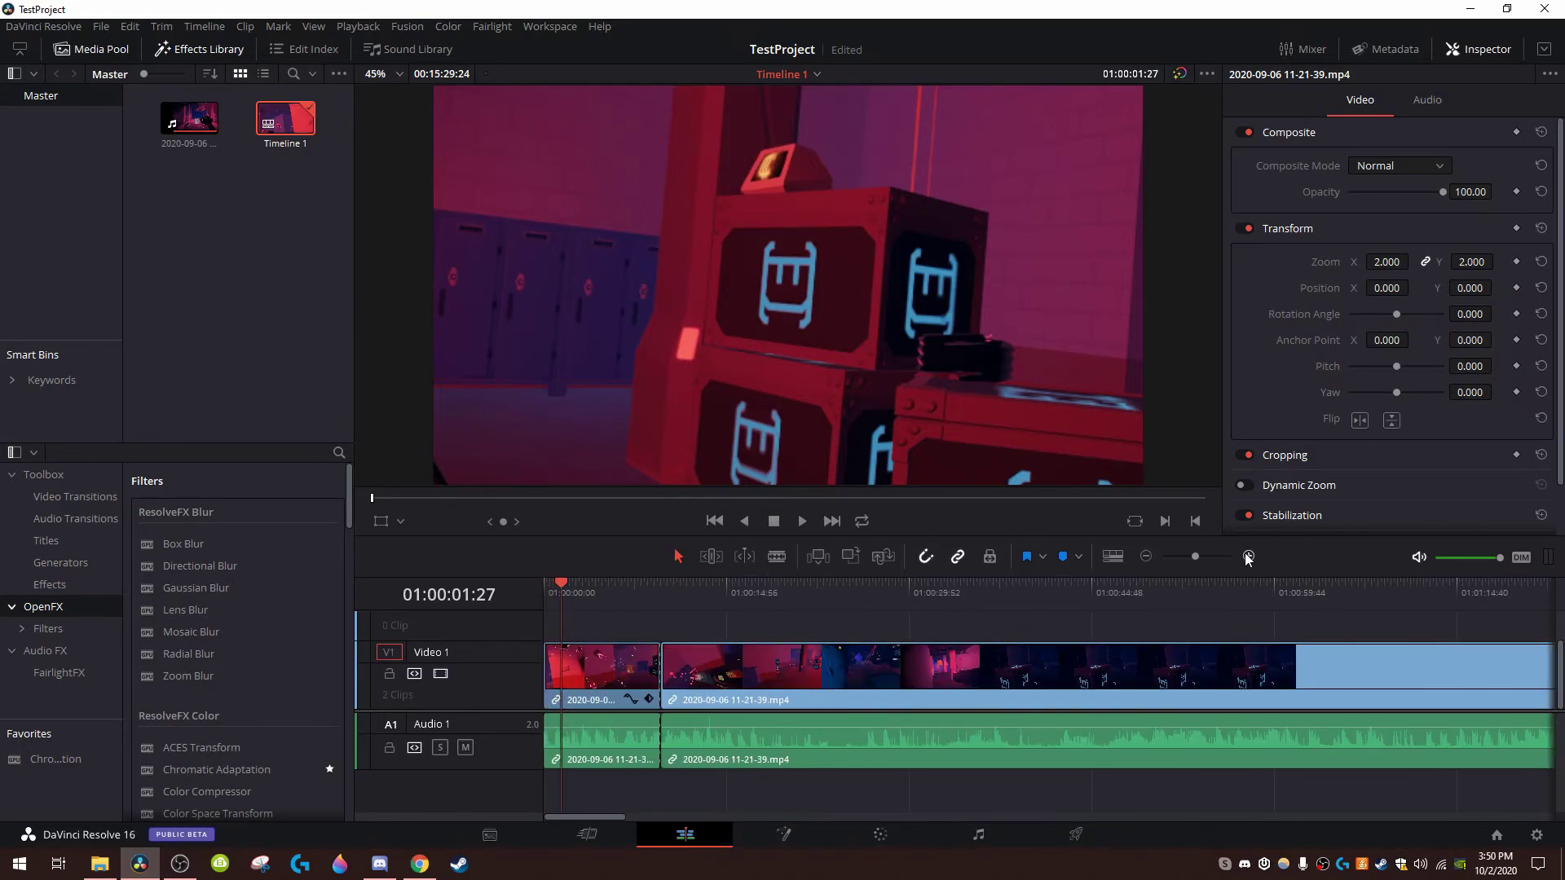
pyautogui.click(1249, 556)
pyautogui.click(1147, 556)
pyautogui.click(1146, 557)
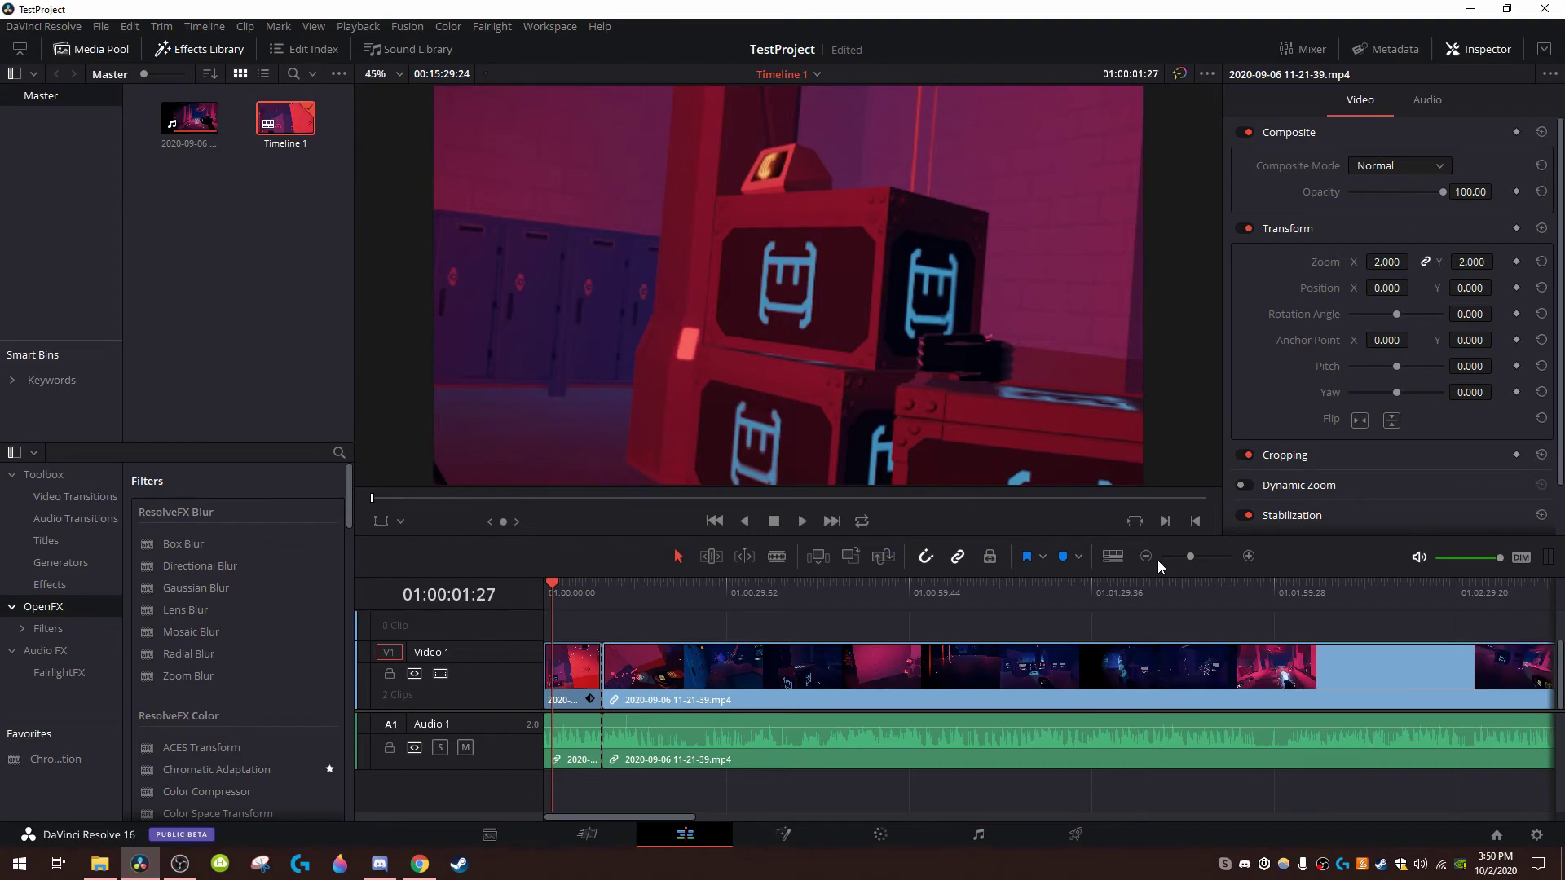
# Play the clips forward and in reverse at a closer timeline zoom, and jump to the timeline's end and back to its start
pyautogui.click(1249, 556)
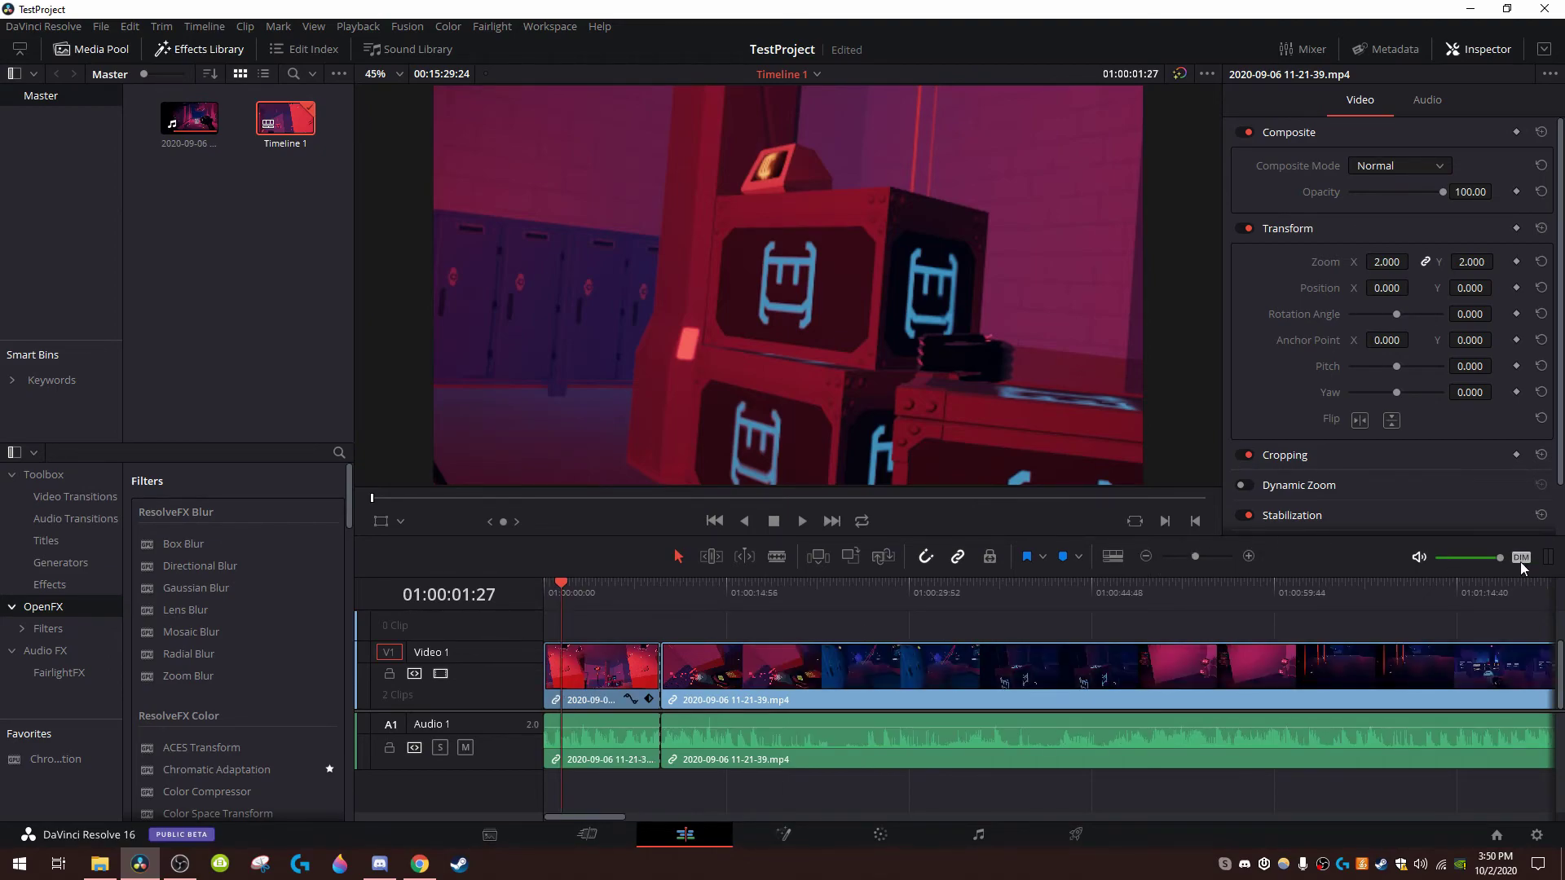
pyautogui.click(1250, 556)
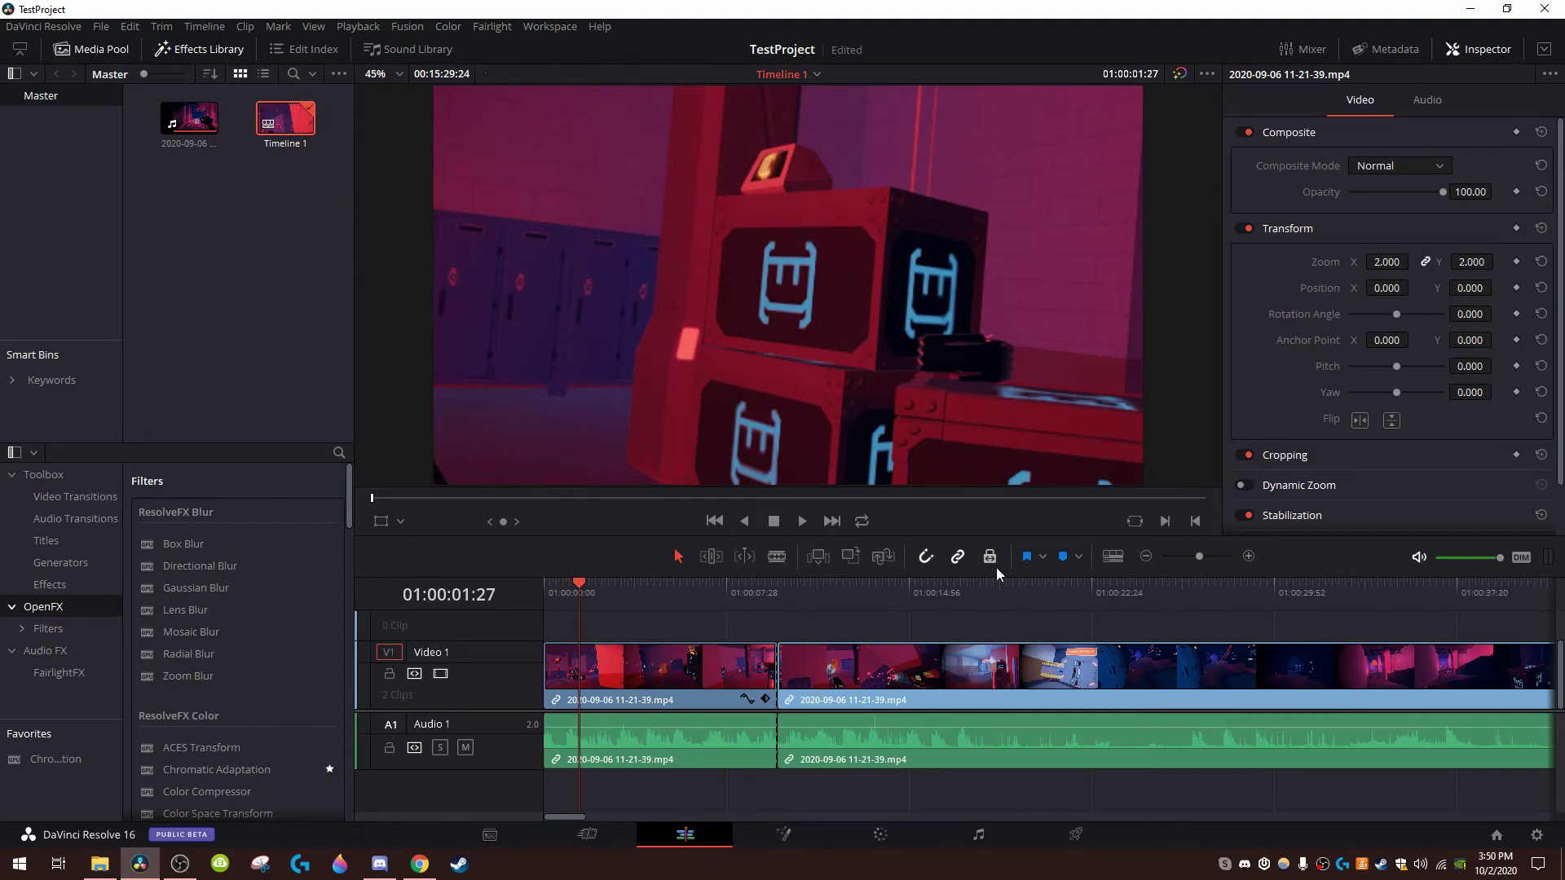
pyautogui.click(803, 523)
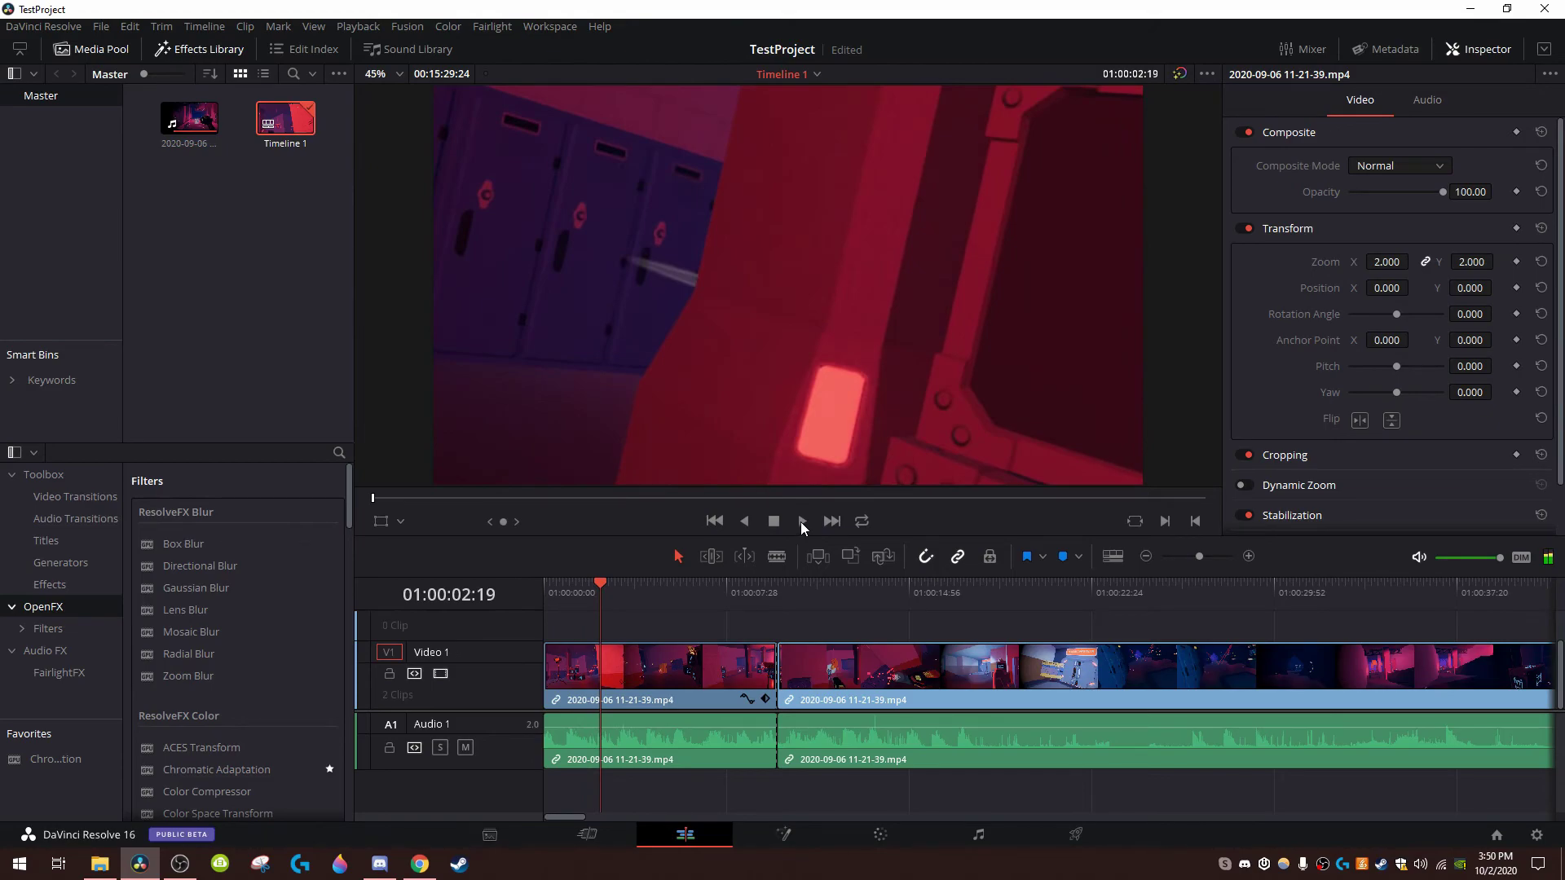
pyautogui.click(744, 524)
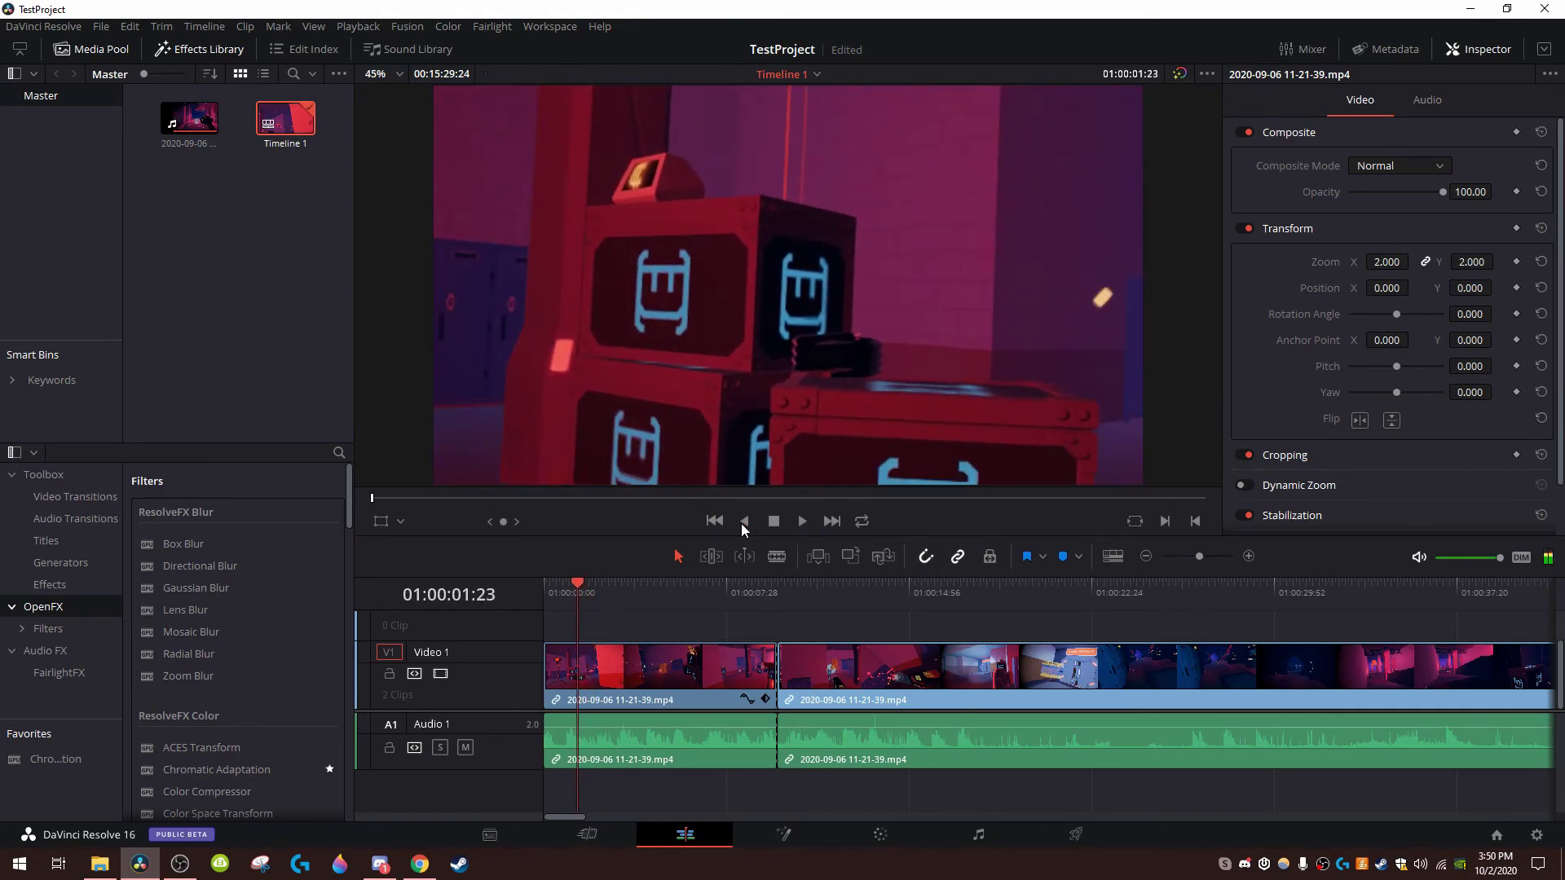
pyautogui.click(803, 521)
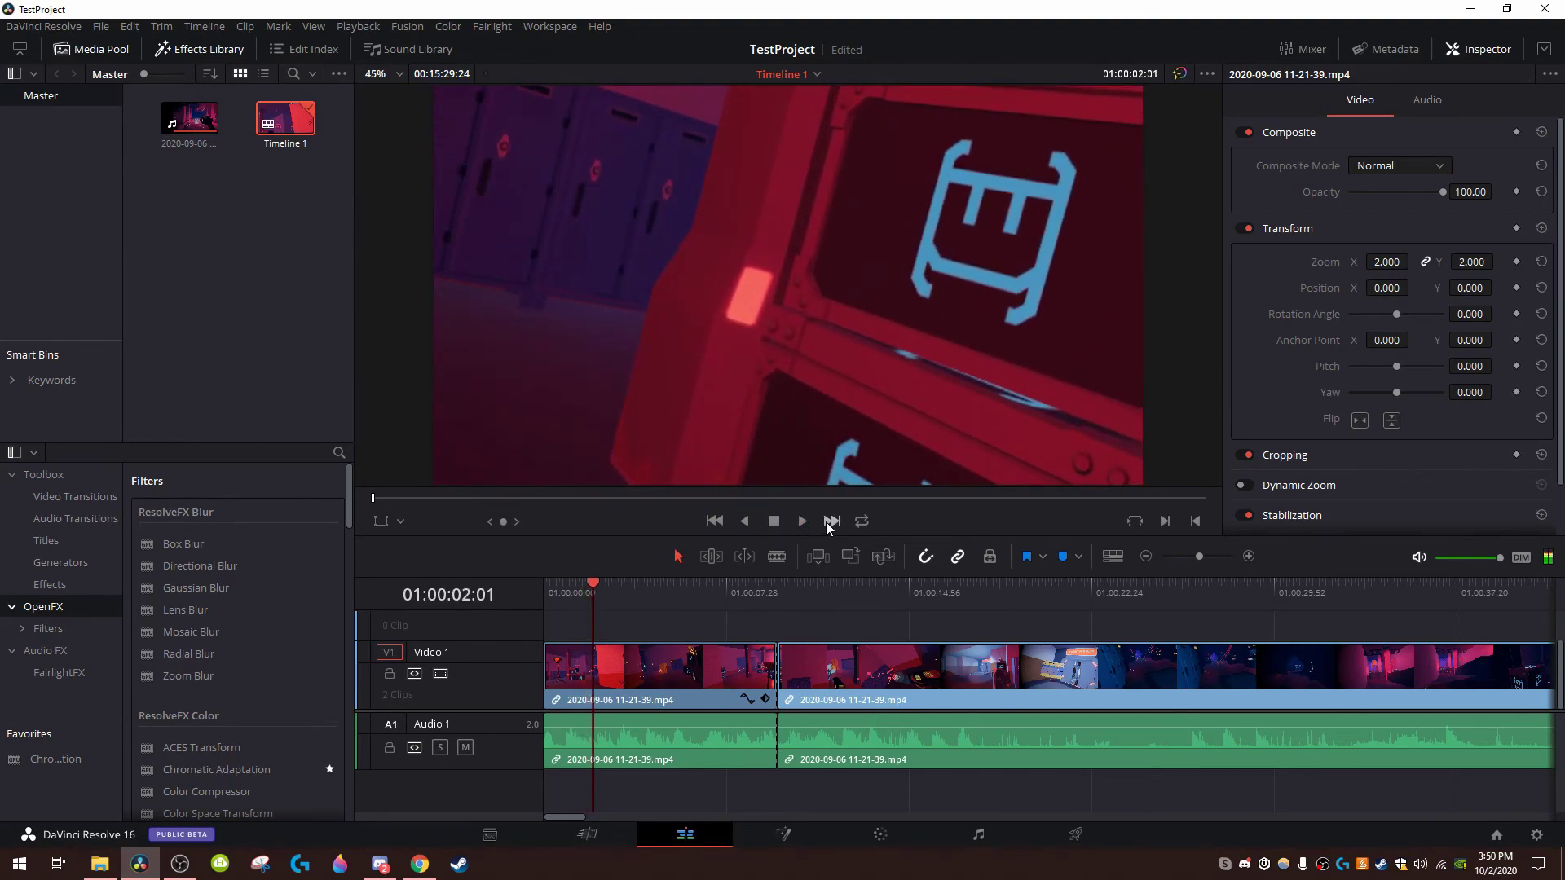
pyautogui.click(832, 524)
pyautogui.click(715, 521)
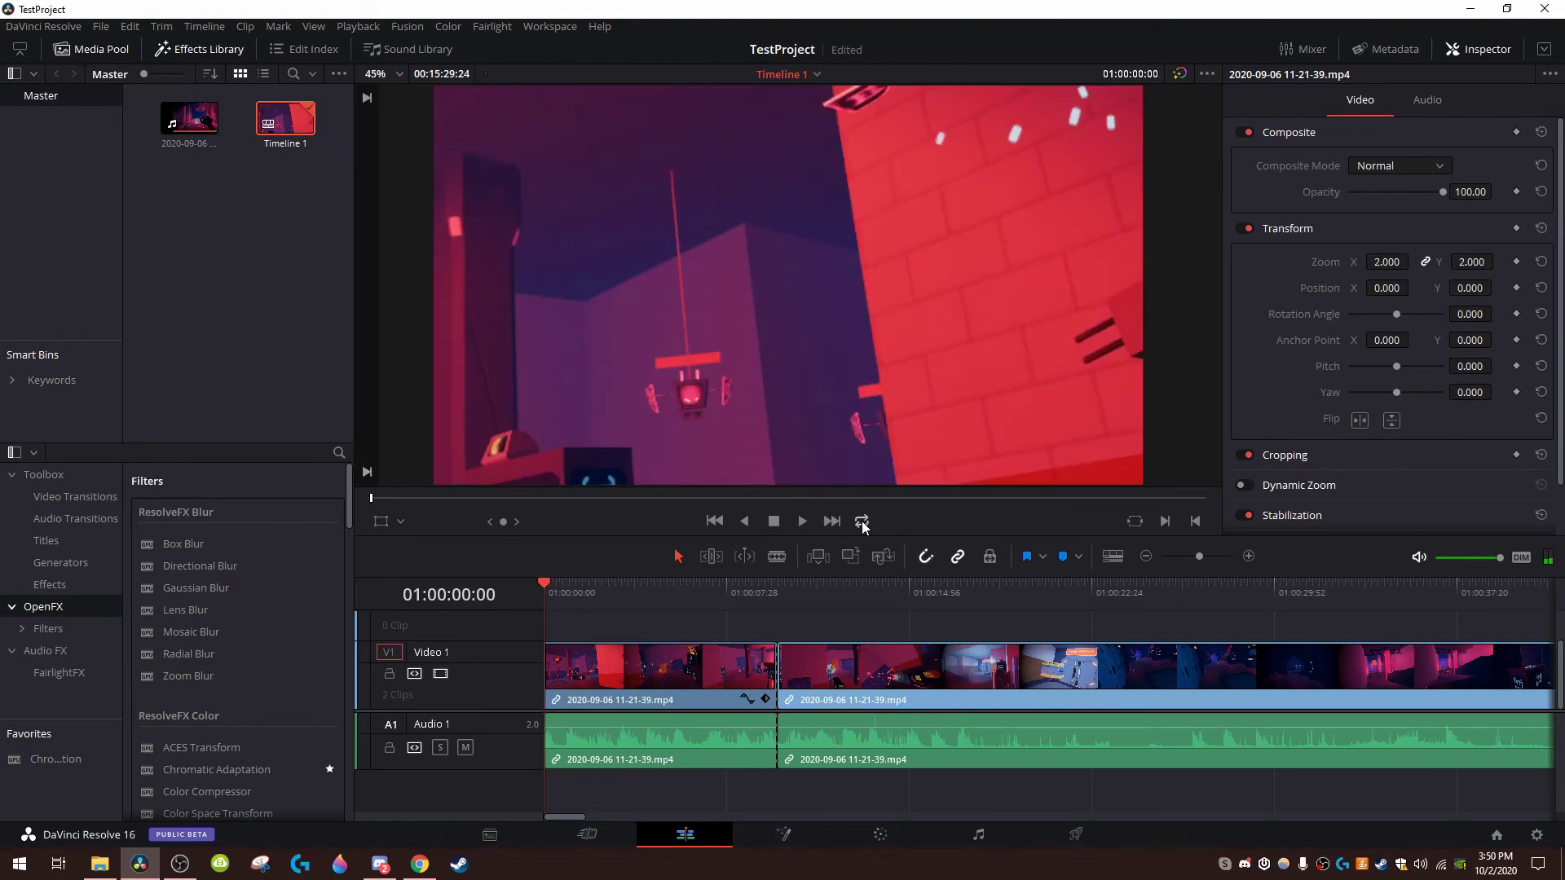
# Turn on dynamic trim mode and switch it back off
pyautogui.click(743, 559)
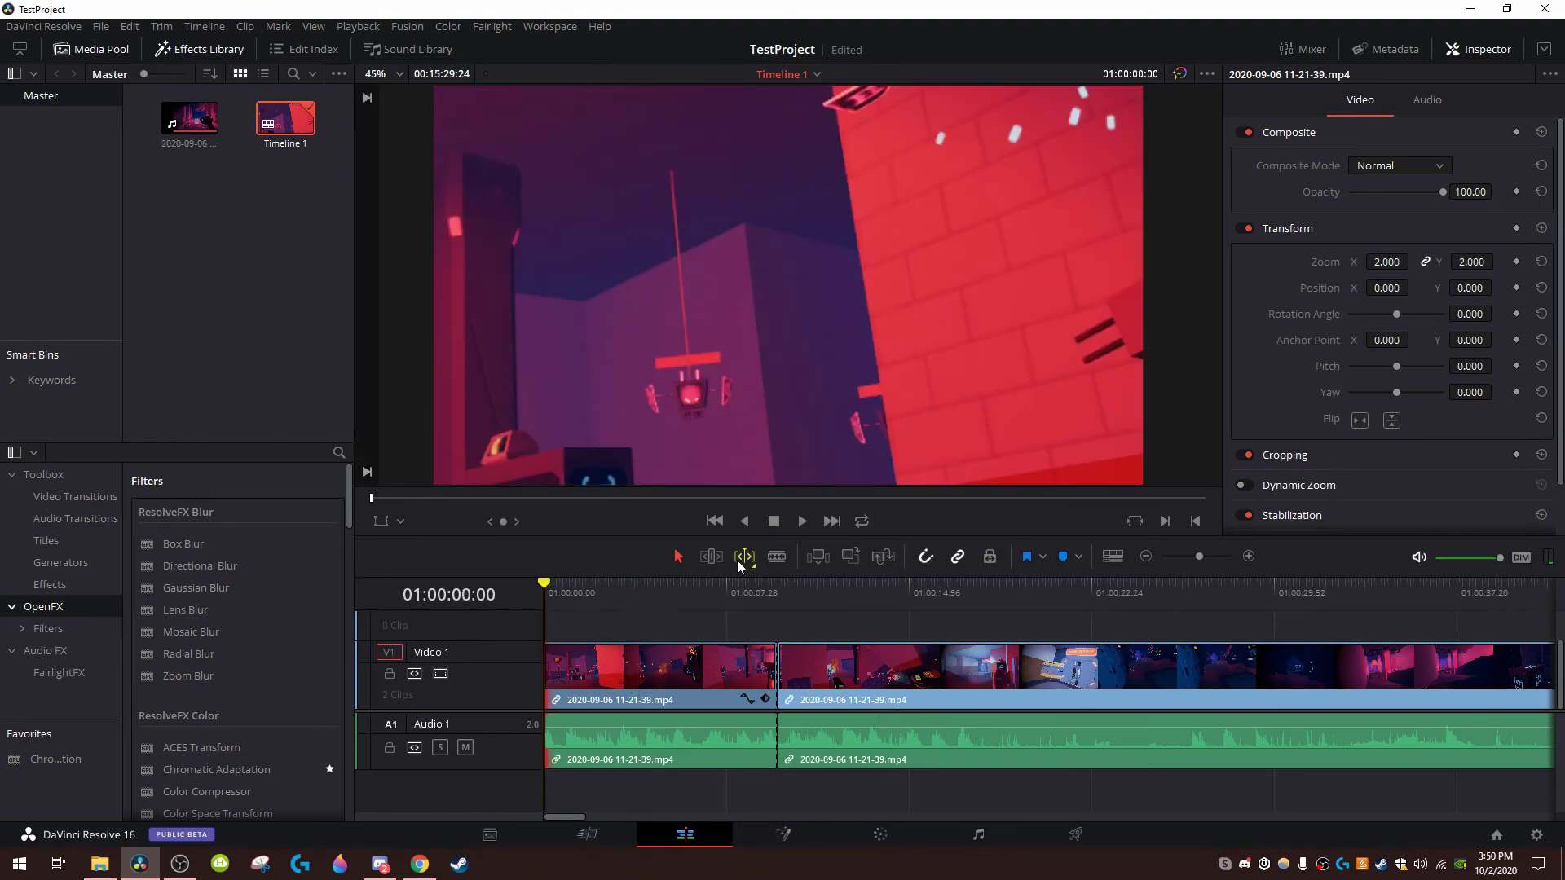
pyautogui.click(737, 560)
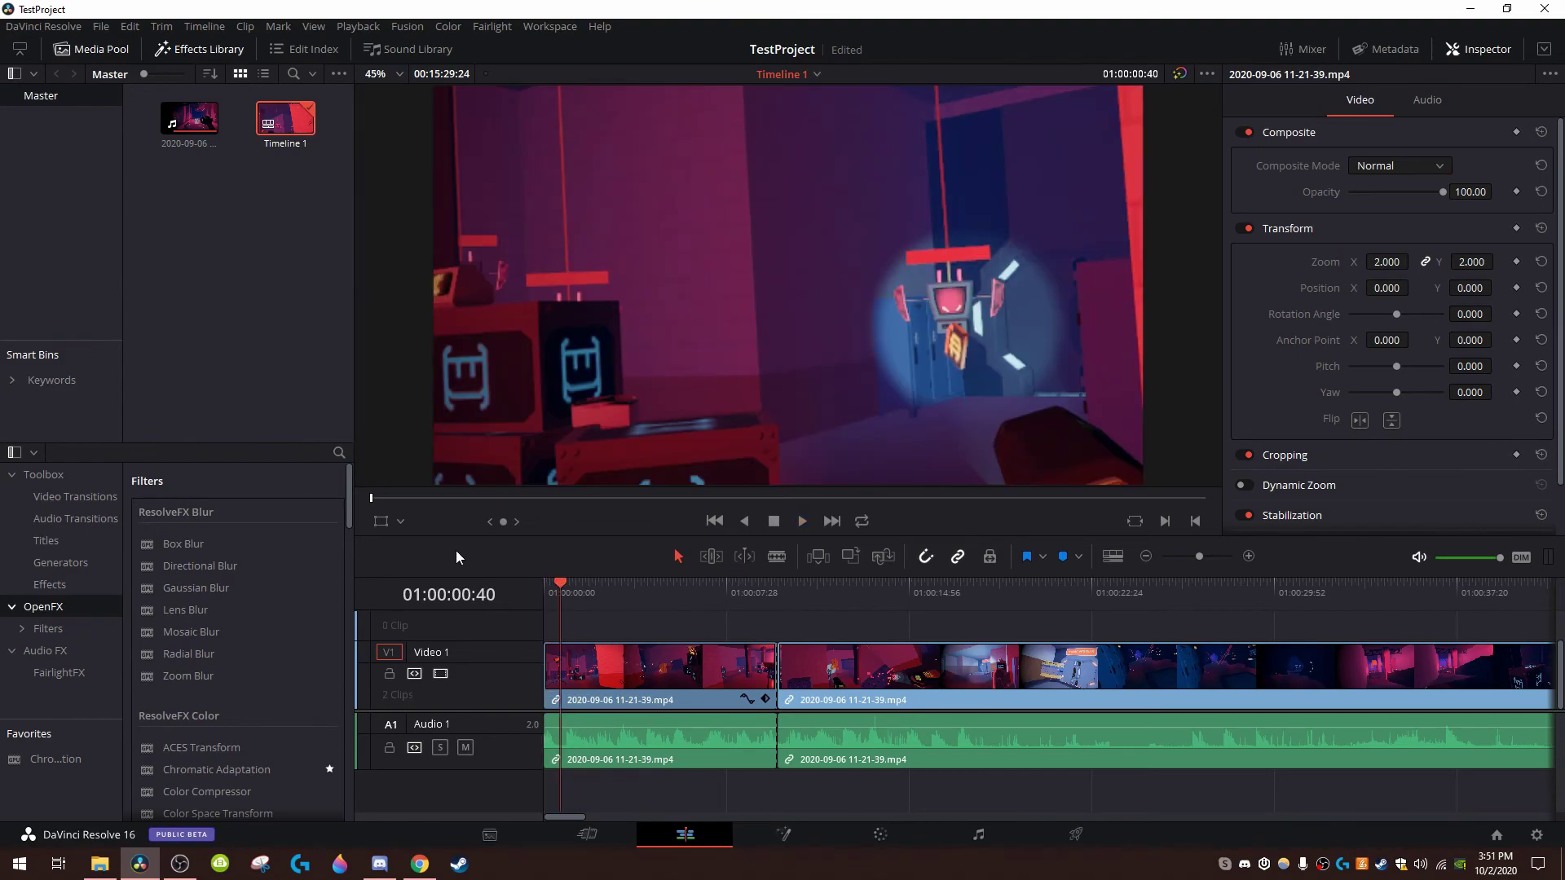
# Delete both gameplay clips from the timeline and return the playhead to 01:00:00:00
pyautogui.click(691, 667)
pyautogui.press('BackSpace')
pyautogui.click(848, 686)
pyautogui.press('BackSpace')
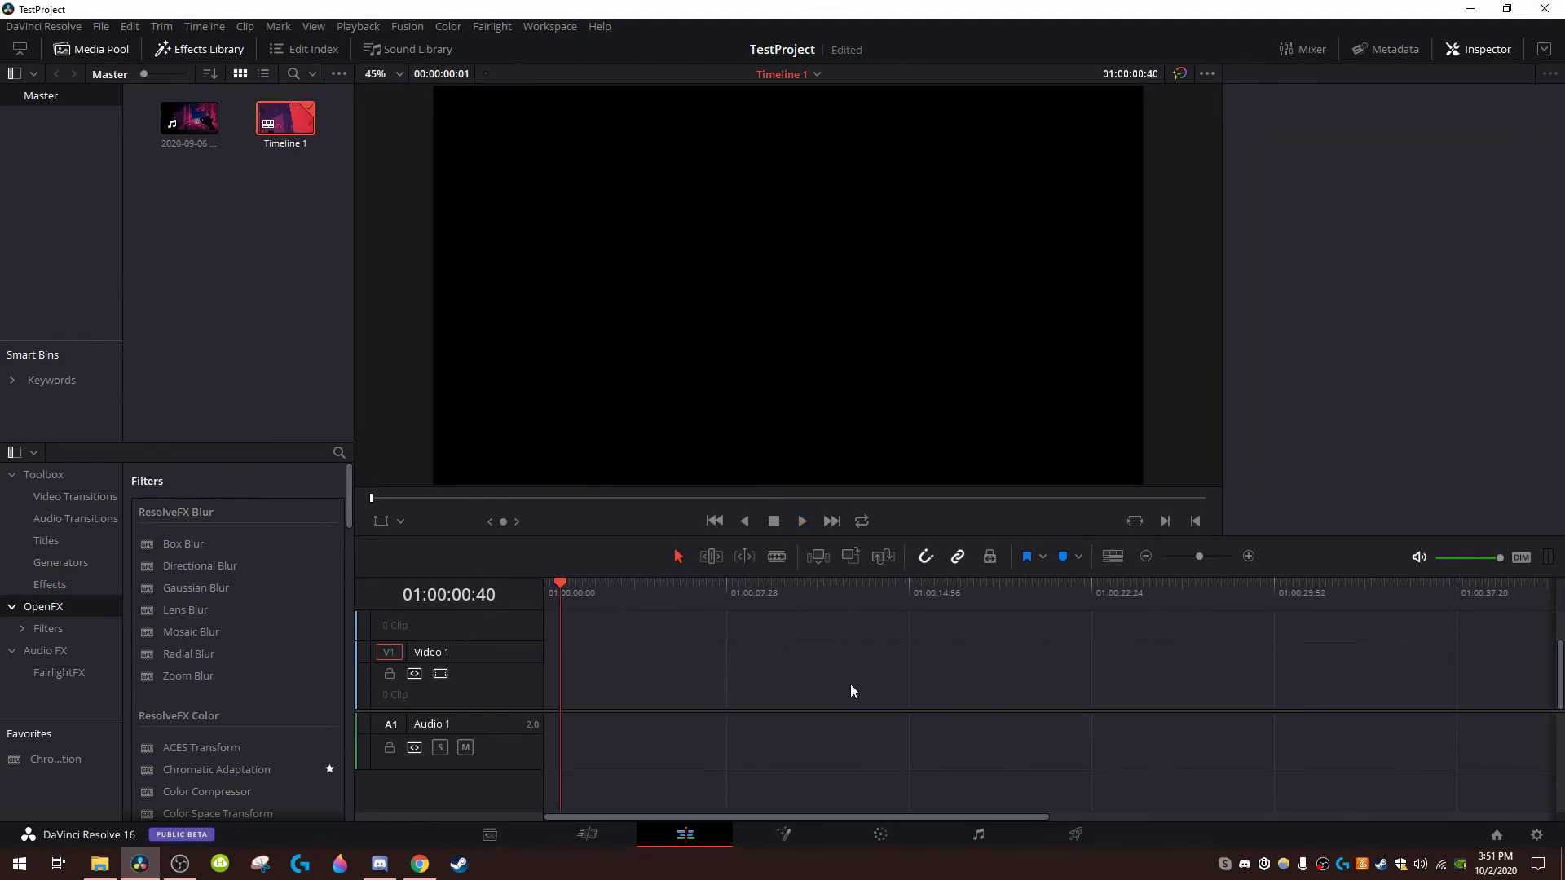
pyautogui.click(540, 580)
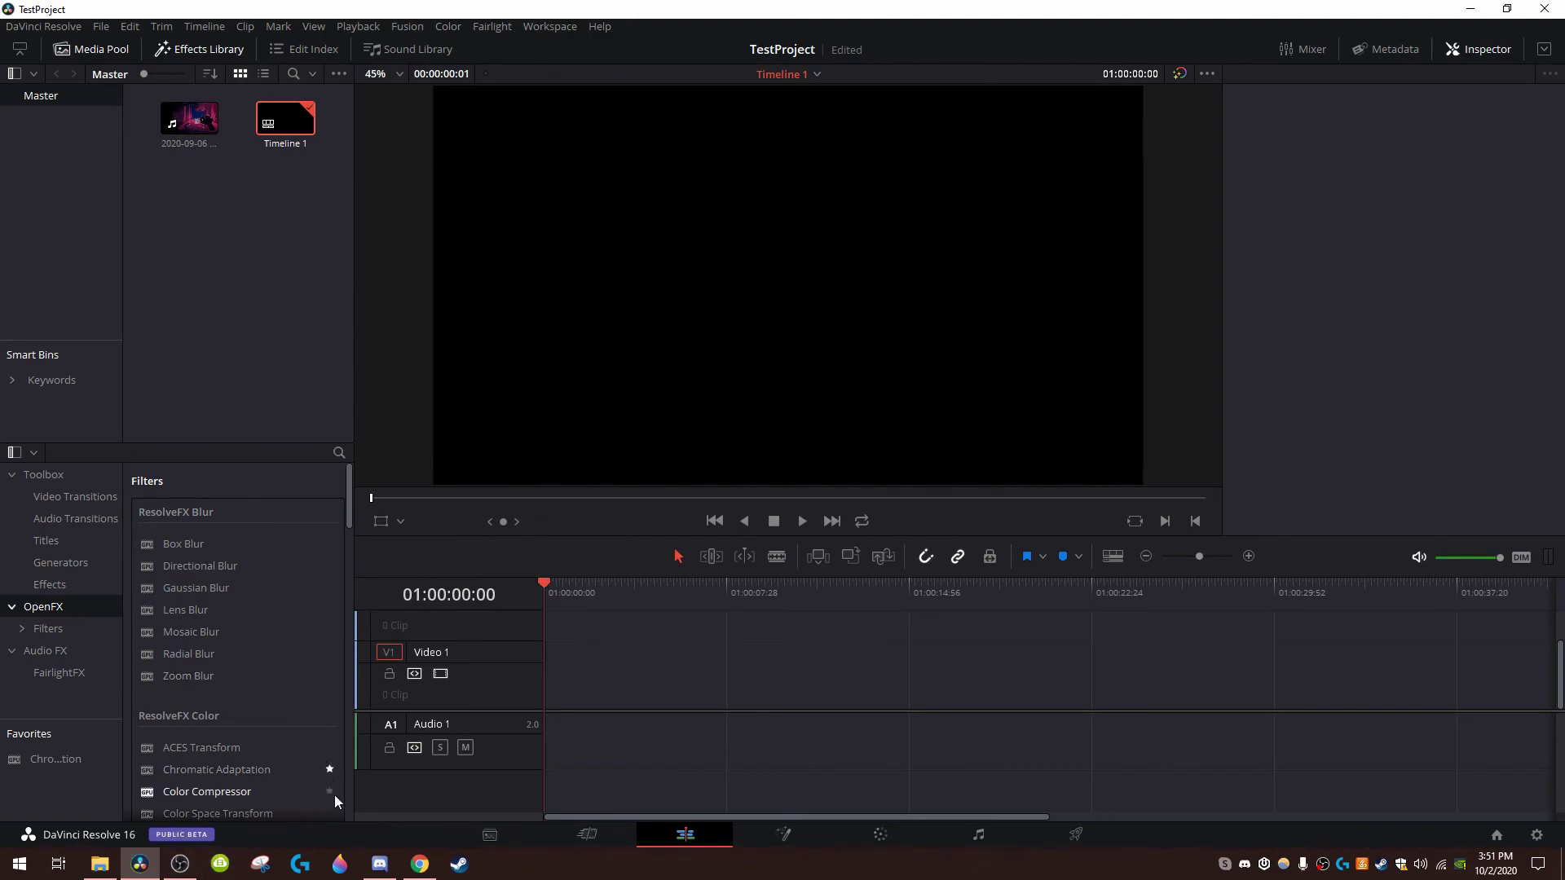
pyautogui.moveTo(611, 614); pyautogui.dragTo(540, 608)
pyautogui.moveTo(696, 815); pyautogui.dragTo(570, 807)
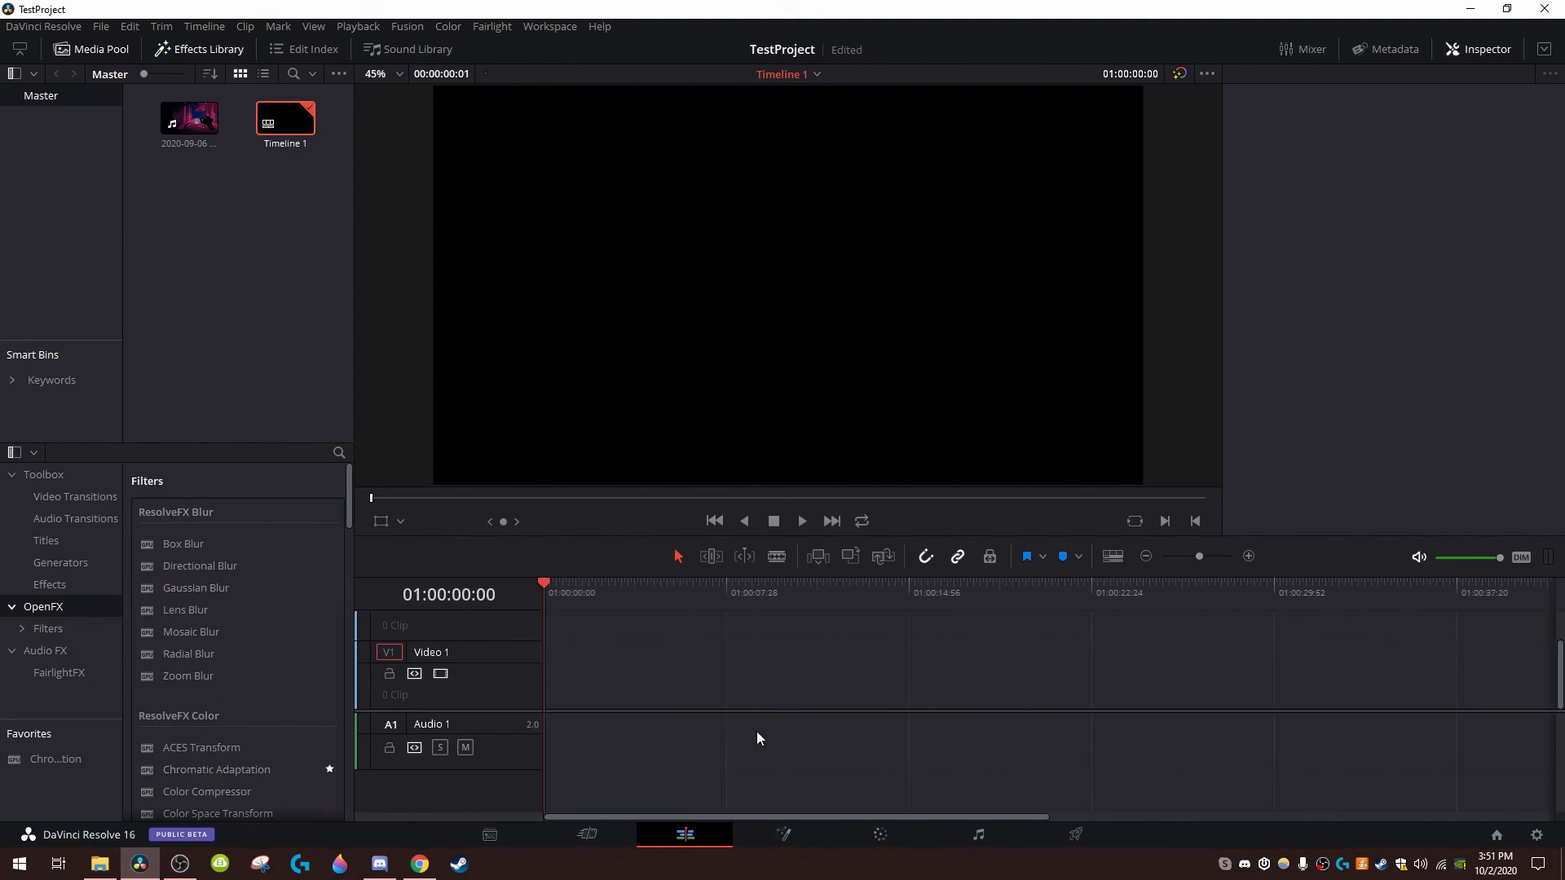